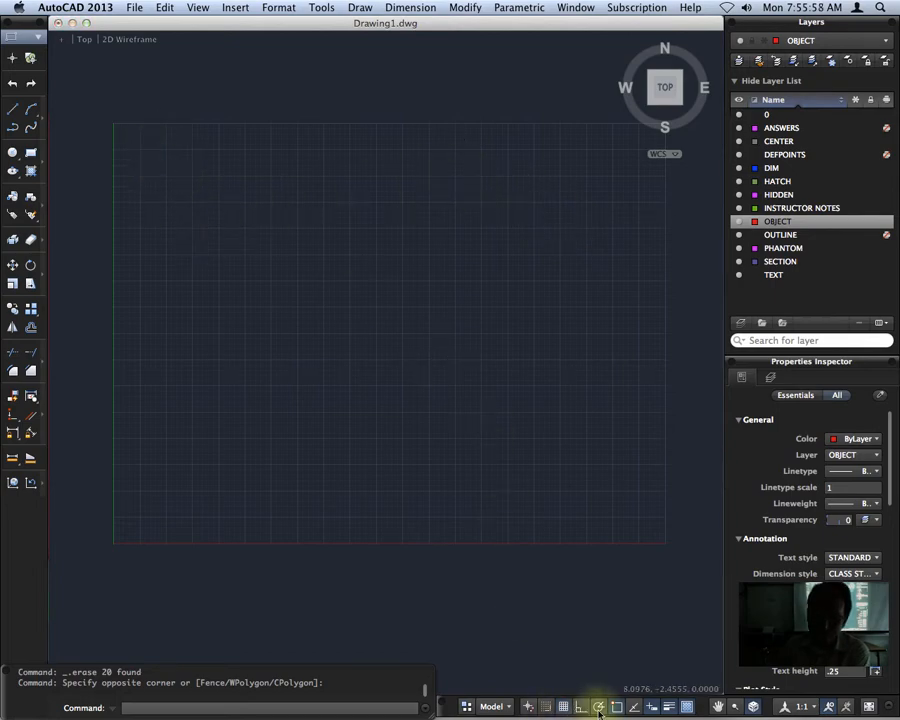
Turn the drawing grid display off and back on
left_click(563, 707)
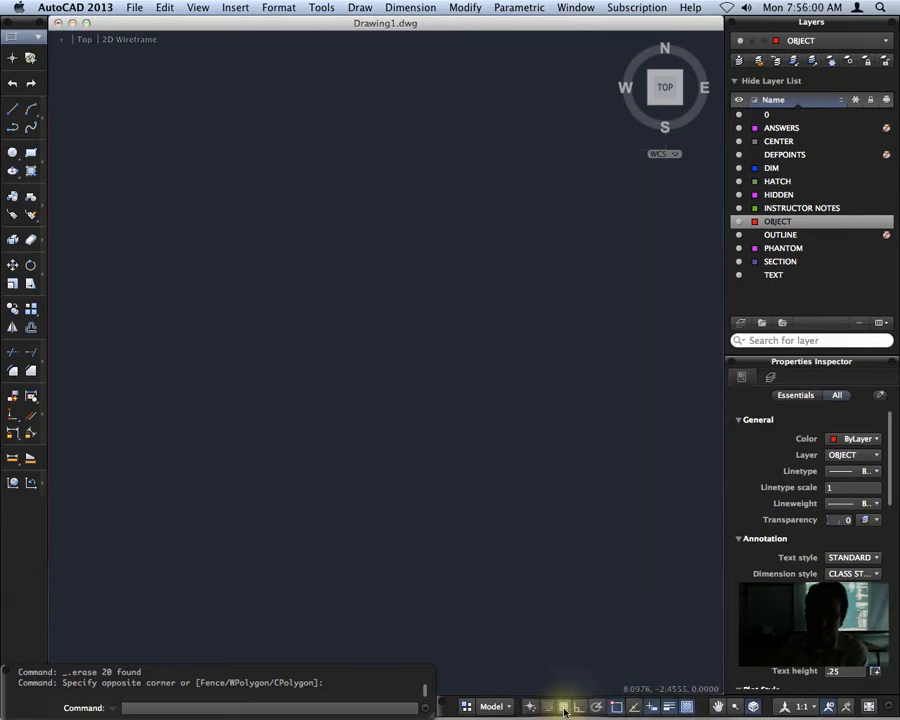
left_click(563, 707)
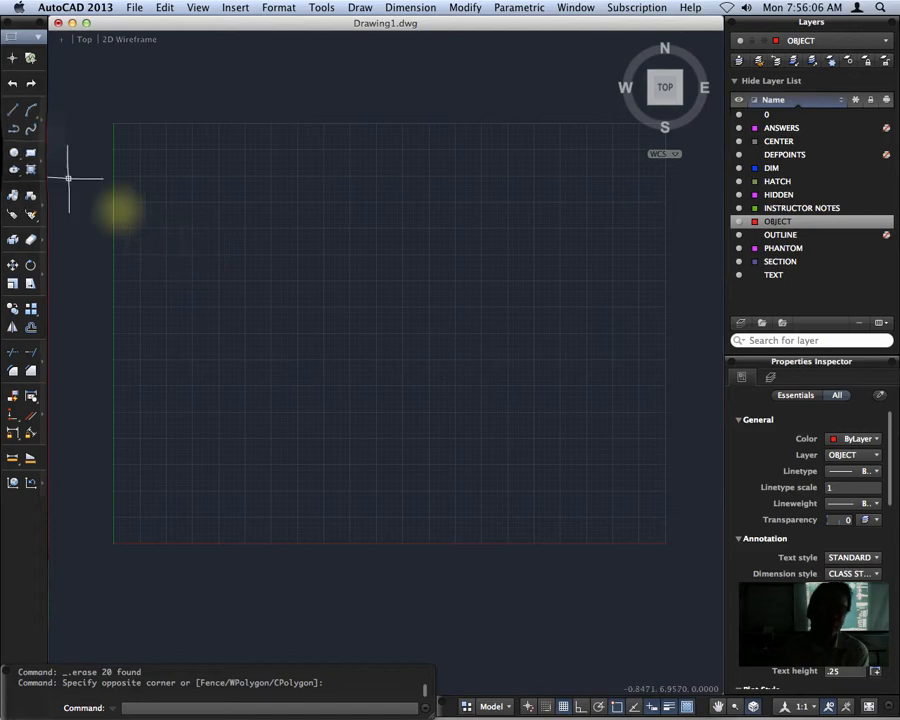
Make layer 0 the current layer
left_click(30, 152)
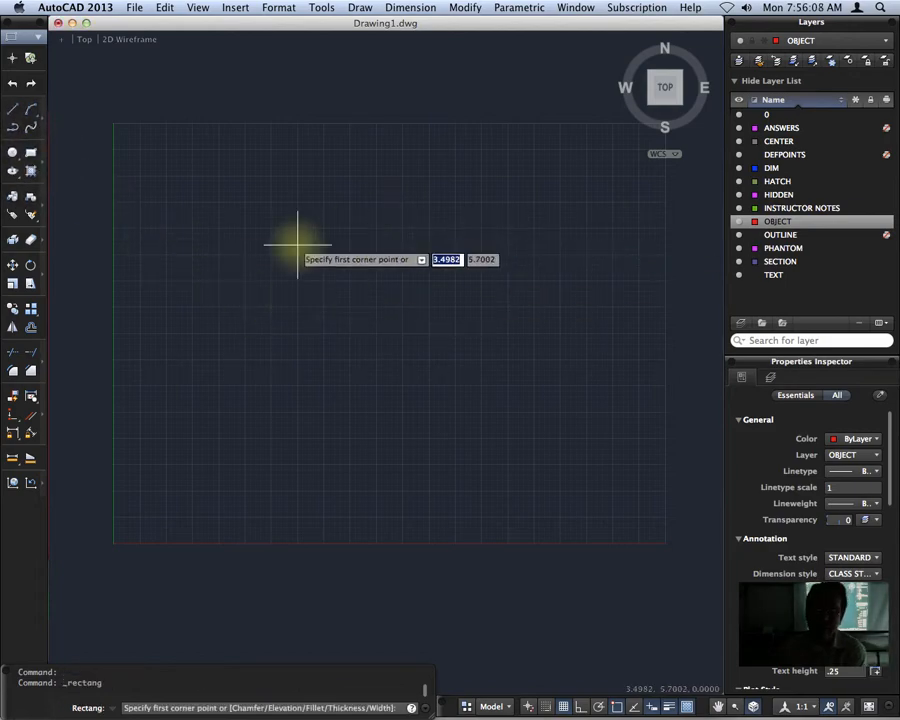
key("Escape")
left_click(855, 41)
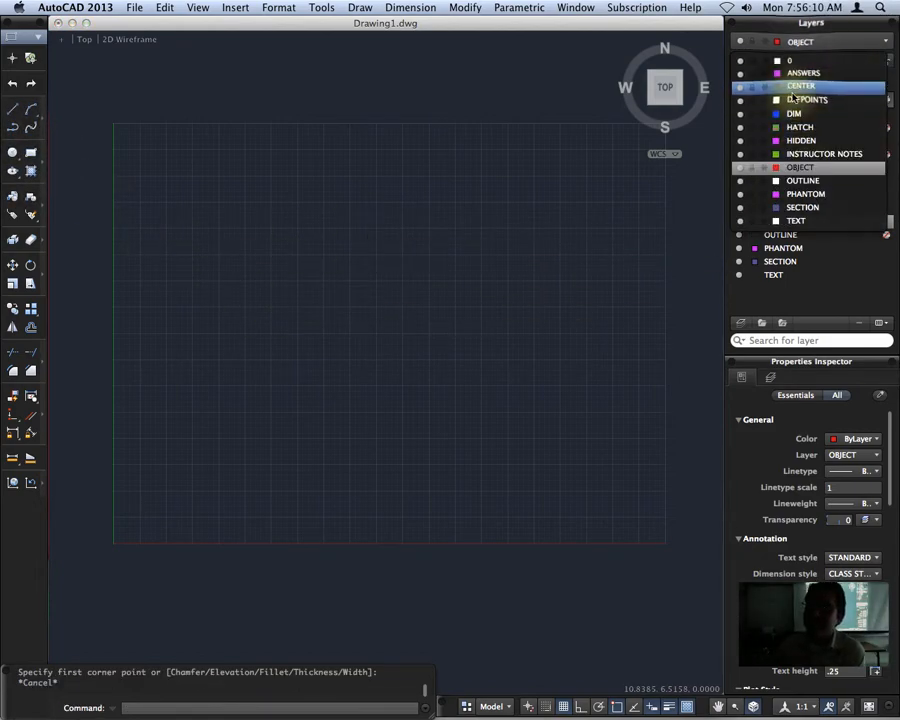
left_click(795, 60)
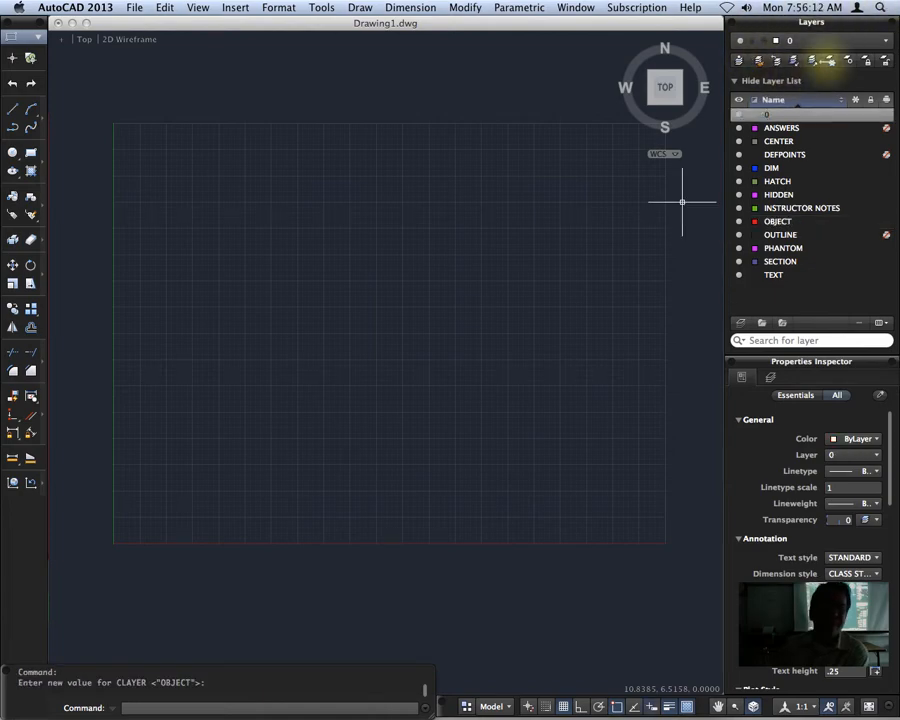
Draw a large rectangle that starts inside the grid and extends past the grid's upper and right edges
left_click(32, 153)
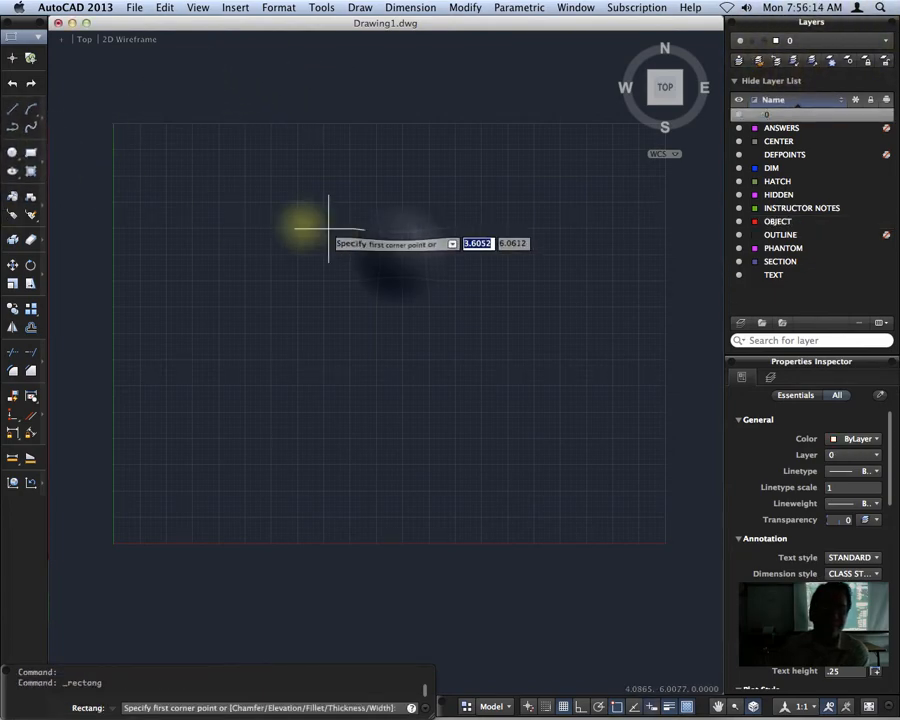
mouse_move(405, 230)
middle_mouse_down()
mouse_move(386, 281)
mouse_move(270, 371)
middle_mouse_up()
left_click(162, 518)
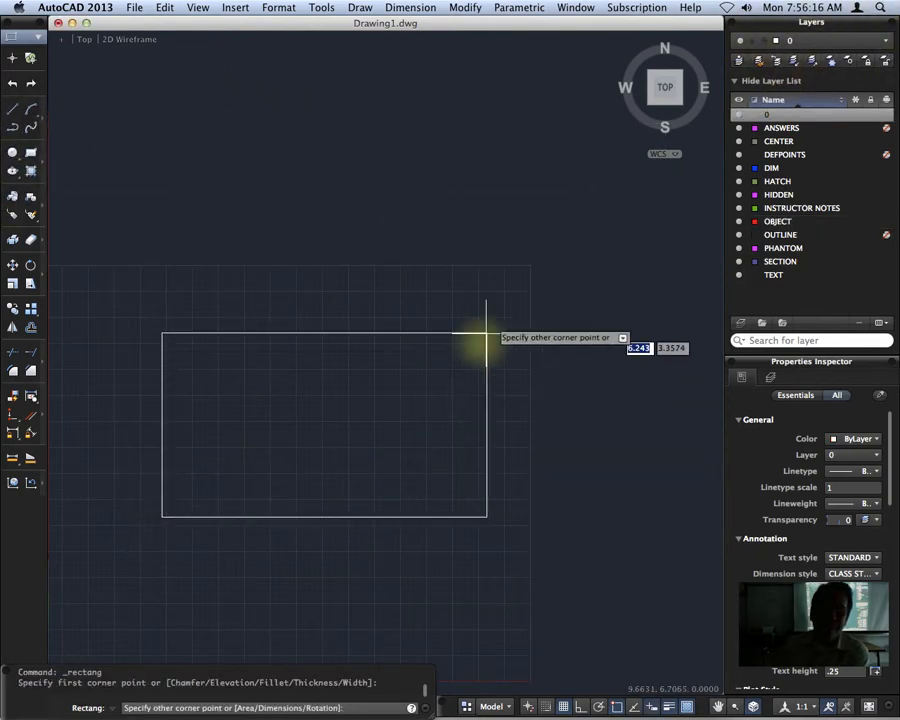
left_click(565, 92)
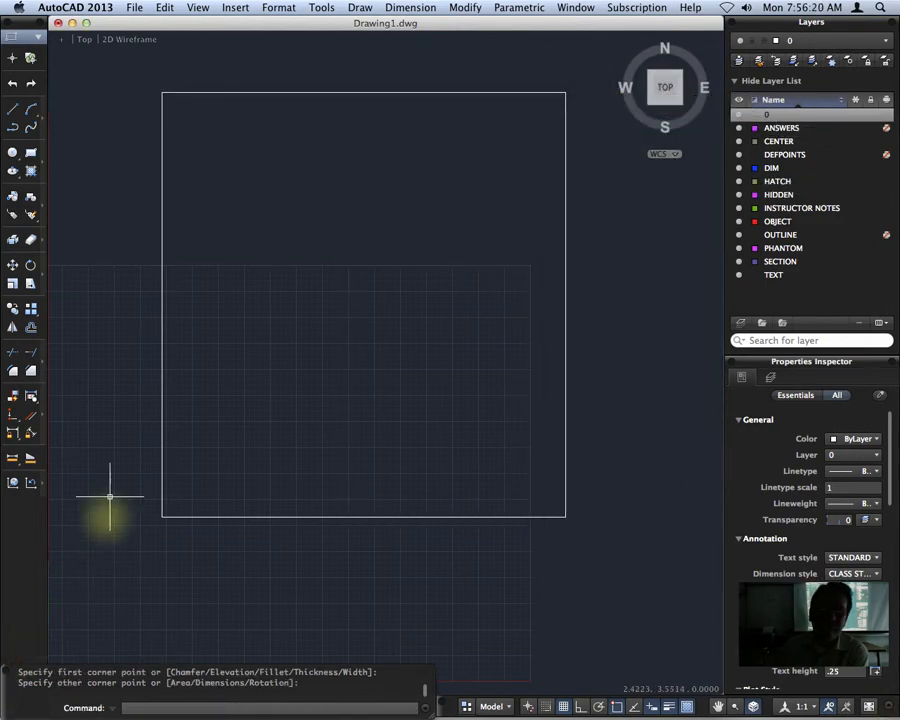
Examine the rectangle's size and position against the gridded limits area at several zoom levels
scroll(114, 502, "down", 4)
mouse_move(92, 590)
middle_mouse_down()
mouse_move(195, 551)
mouse_move(218, 512)
middle_mouse_up()
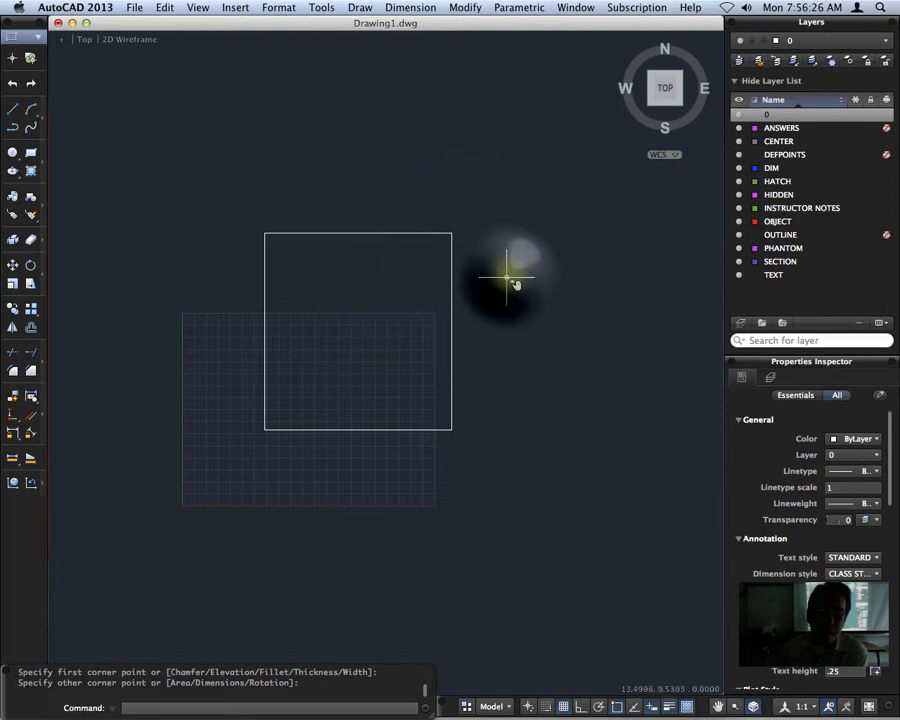
mouse_move(510, 283)
middle_mouse_down()
mouse_move(460, 307)
mouse_move(383, 319)
middle_mouse_up()
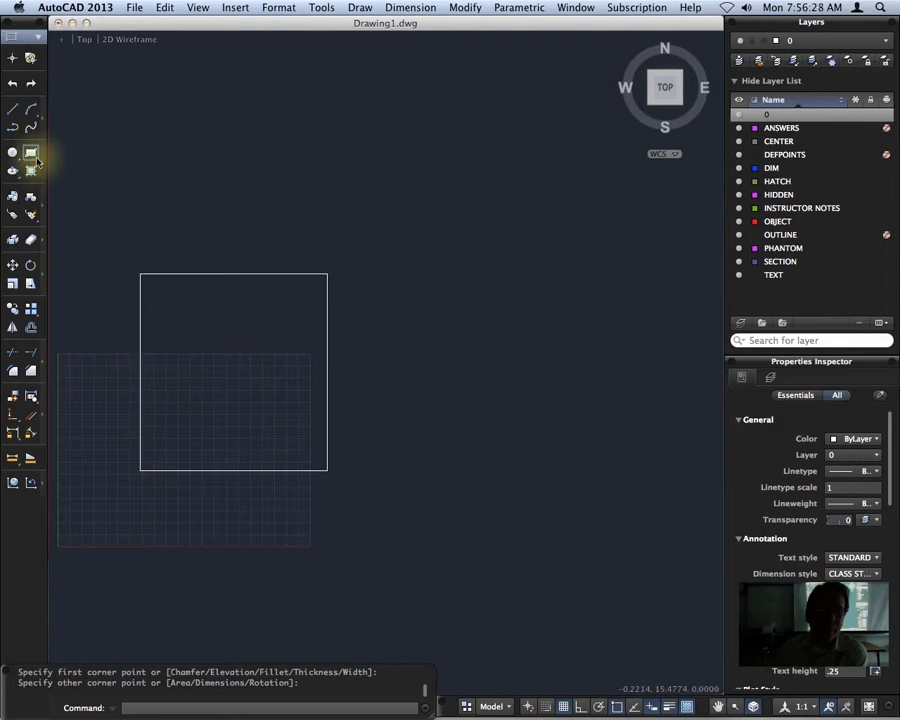
scroll(354, 224, "down", 4)
scroll(384, 261, "down", 1)
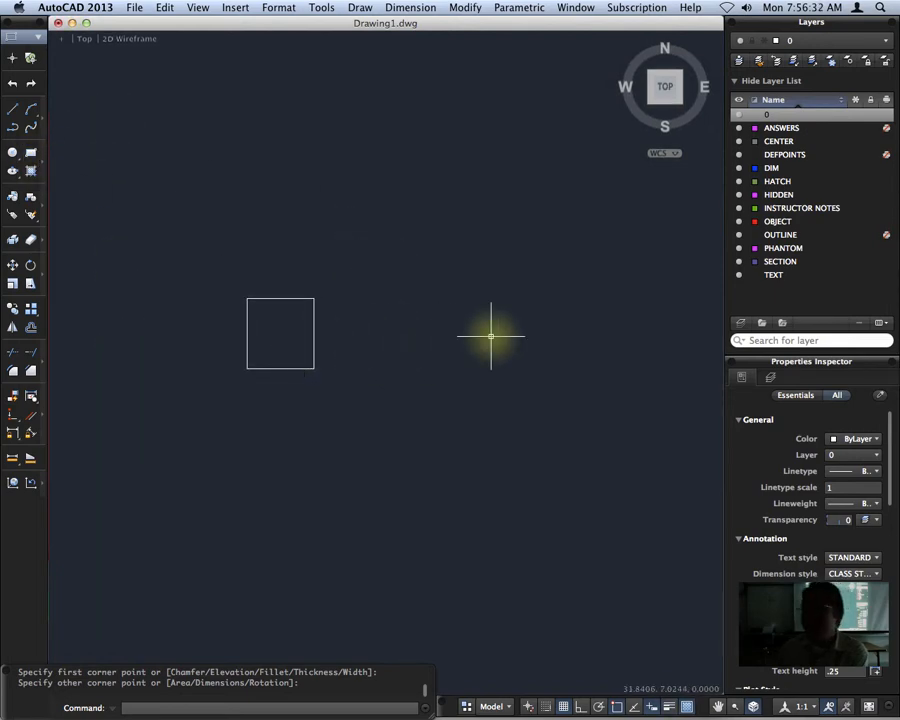
scroll(268, 342, "up", 4)
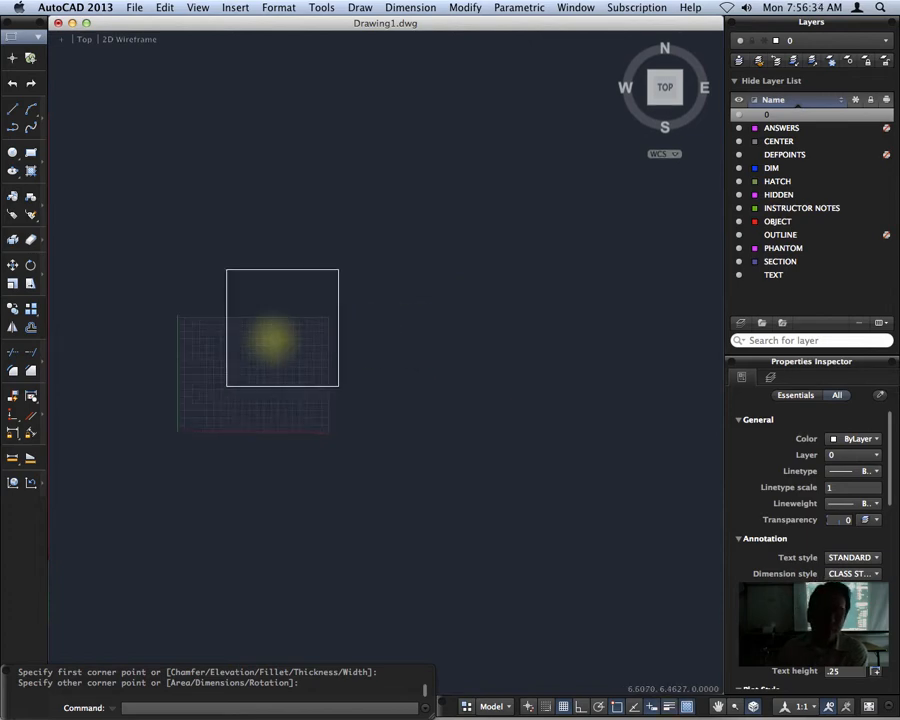
middle_click_drag(296, 394, 377, 354)
scroll(350, 350, "up", 1)
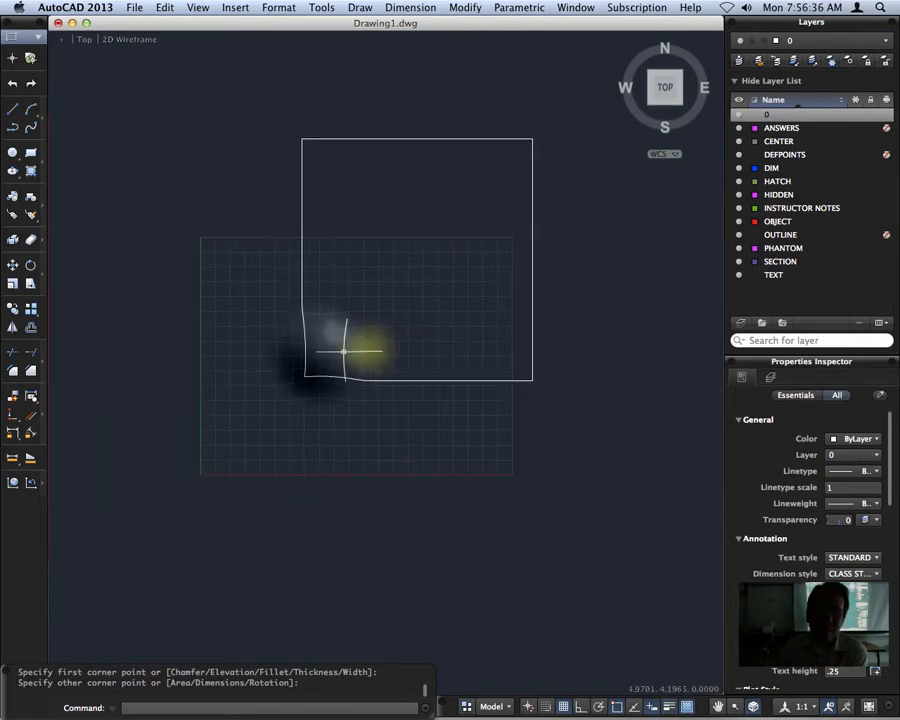
scroll(344, 350, "up", 1)
mouse_move(422, 320)
middle_mouse_down()
mouse_move(404, 321)
mouse_move(430, 330)
mouse_move(368, 380)
middle_mouse_up()
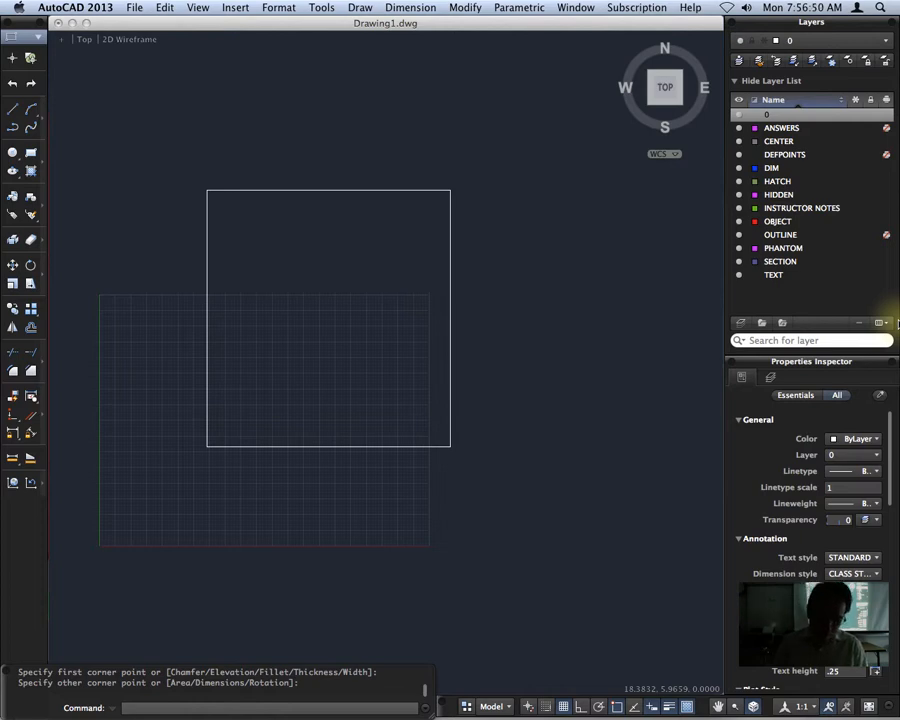
Reset the model space limits, keeping 0,0 as lower left corner and picking an upper right corner beyond the rectangle
type("LiMITS")
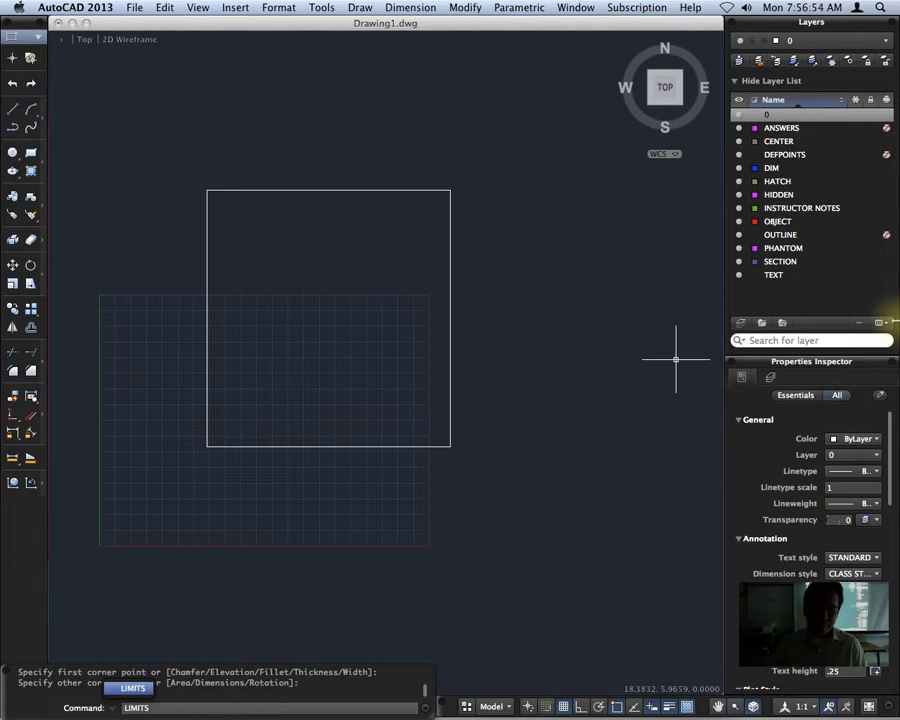
key("Return")
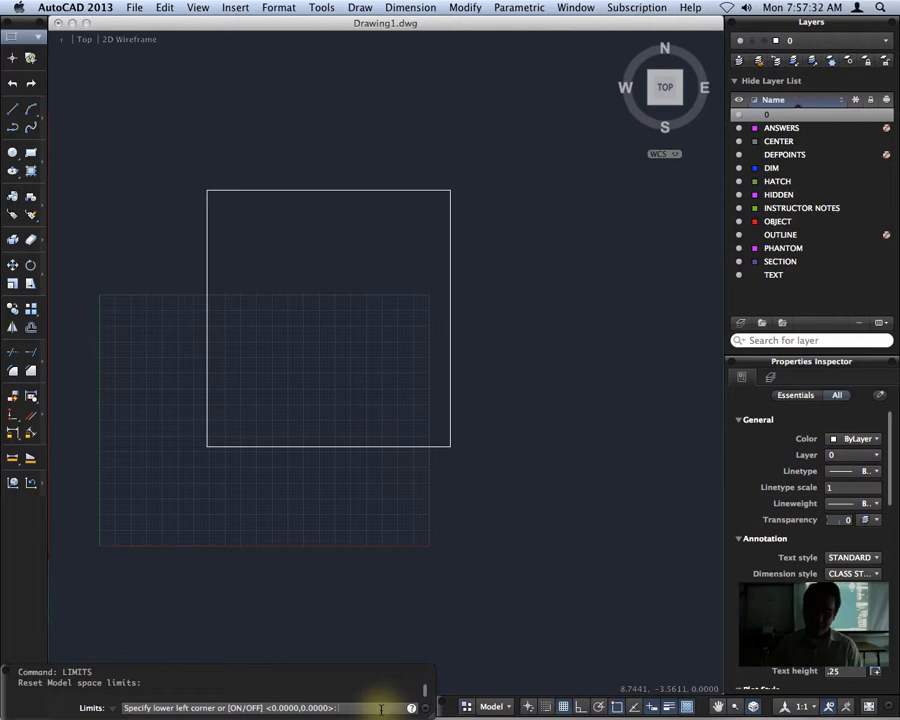
key("Return")
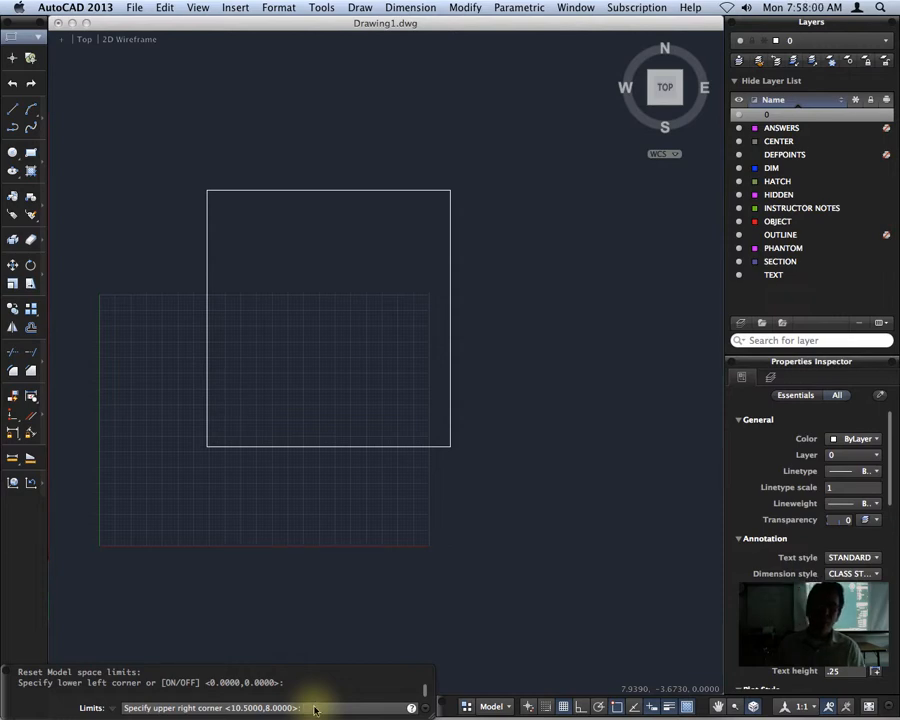
left_click(542, 130)
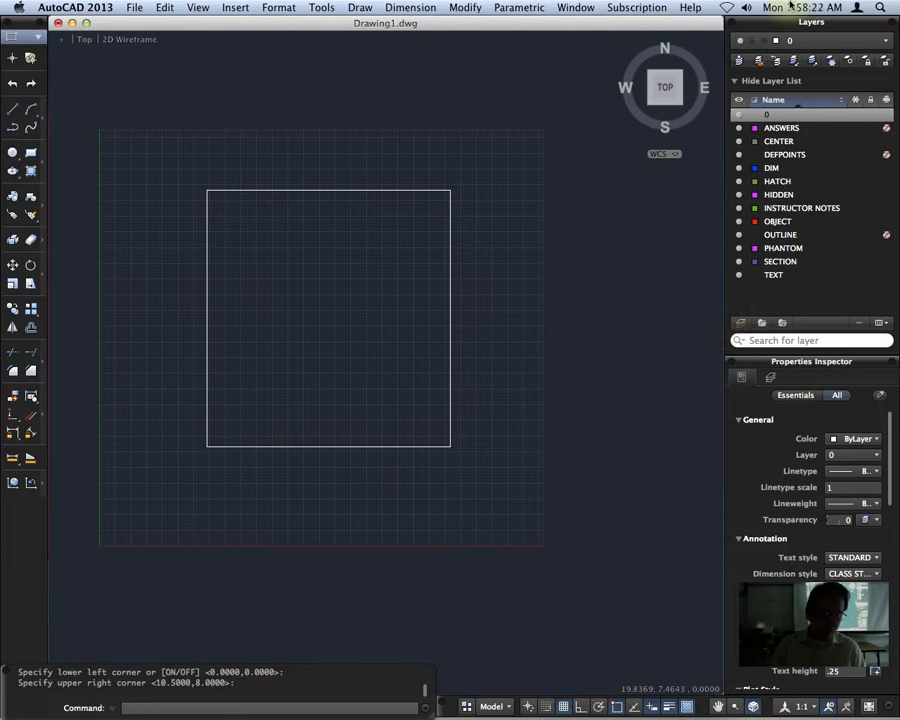
Erase the rectangle from the drawing area
left_click(247, 190)
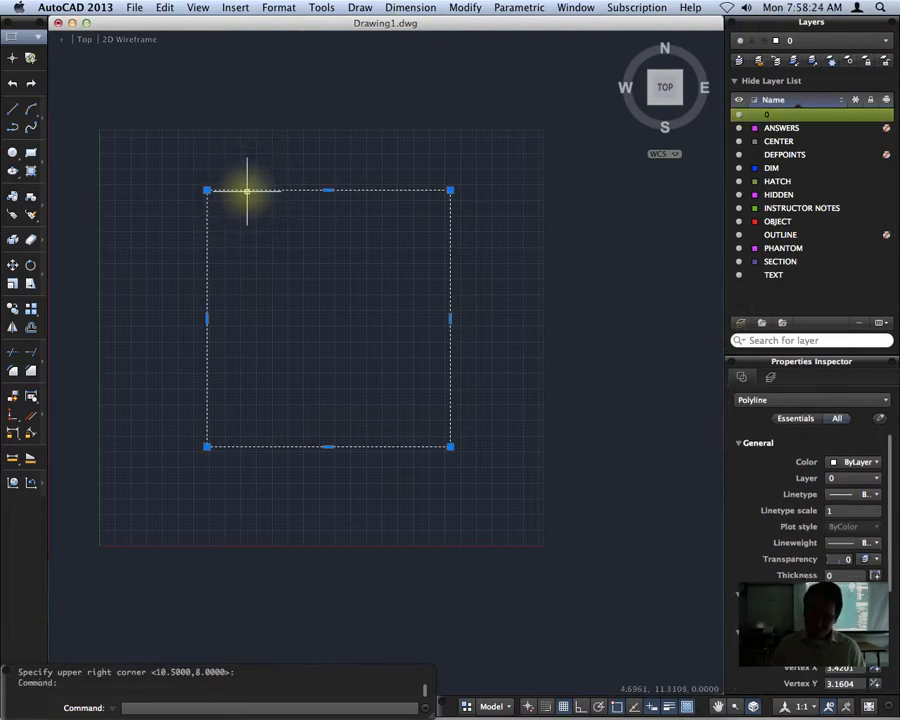
key("Delete")
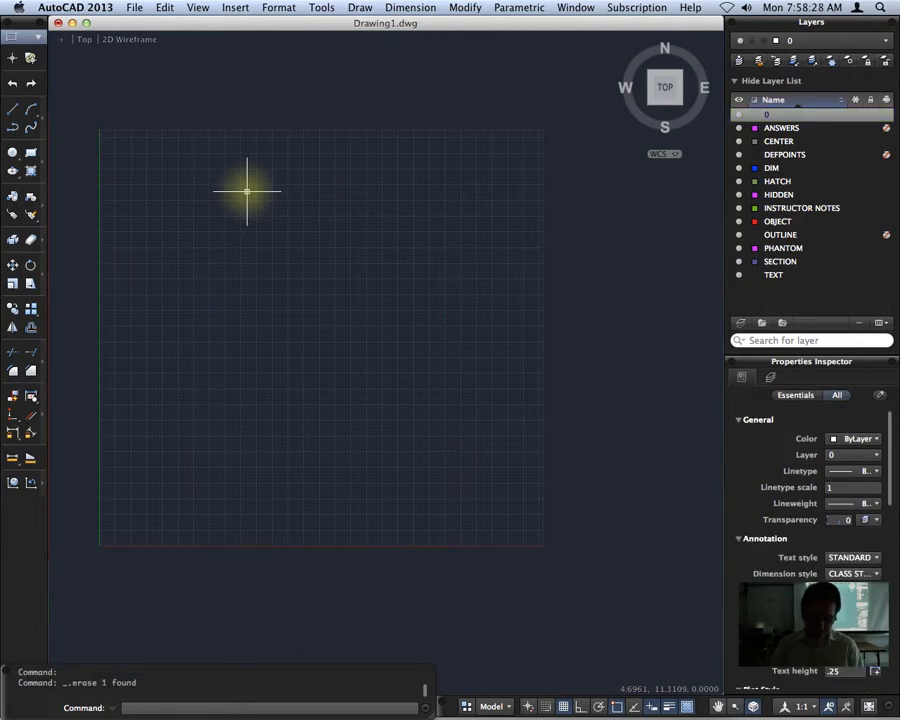
Set the drawing's length units to Architectural with a precision of 0'-0"
type("UNI")
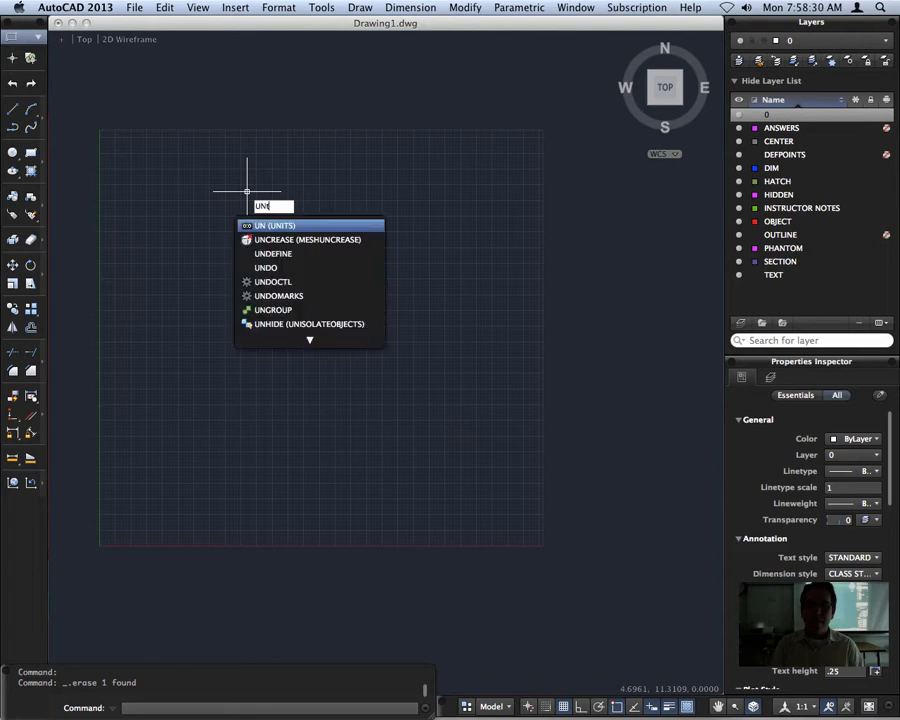
key("Return")
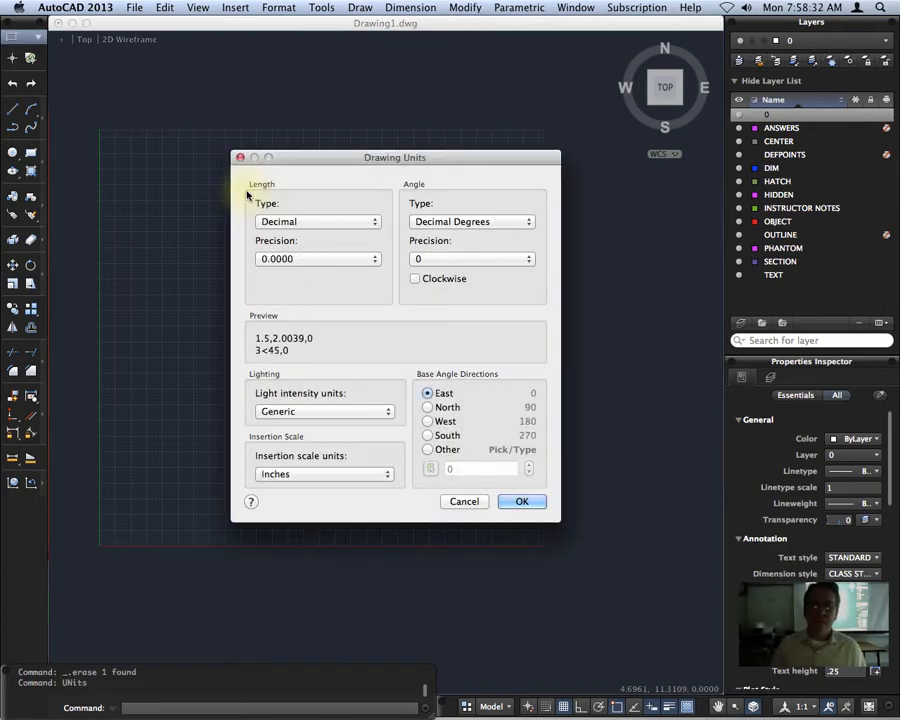
left_click(315, 222)
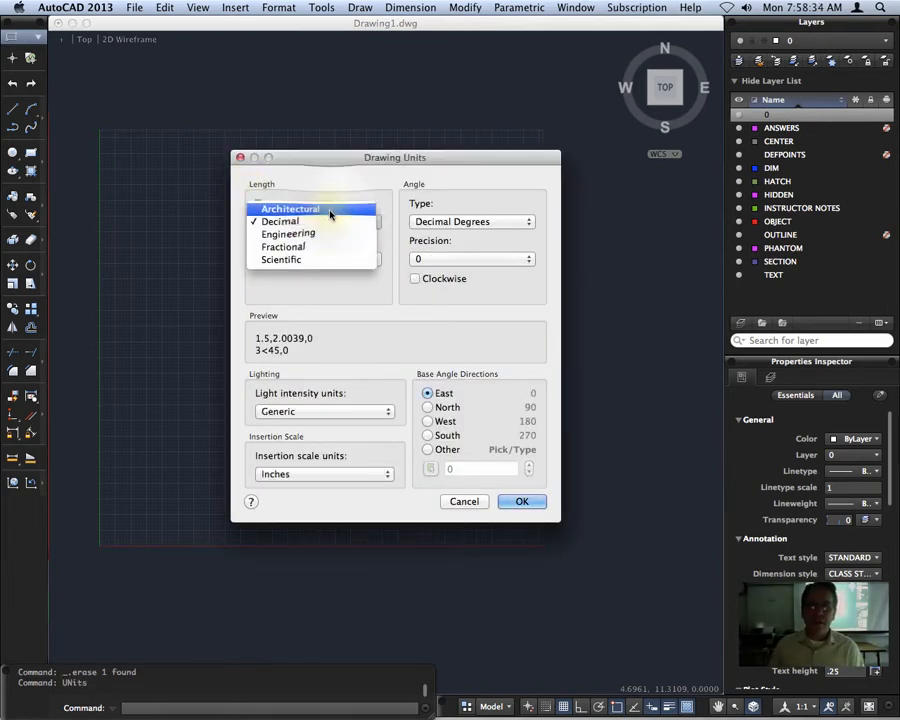
left_click(331, 209)
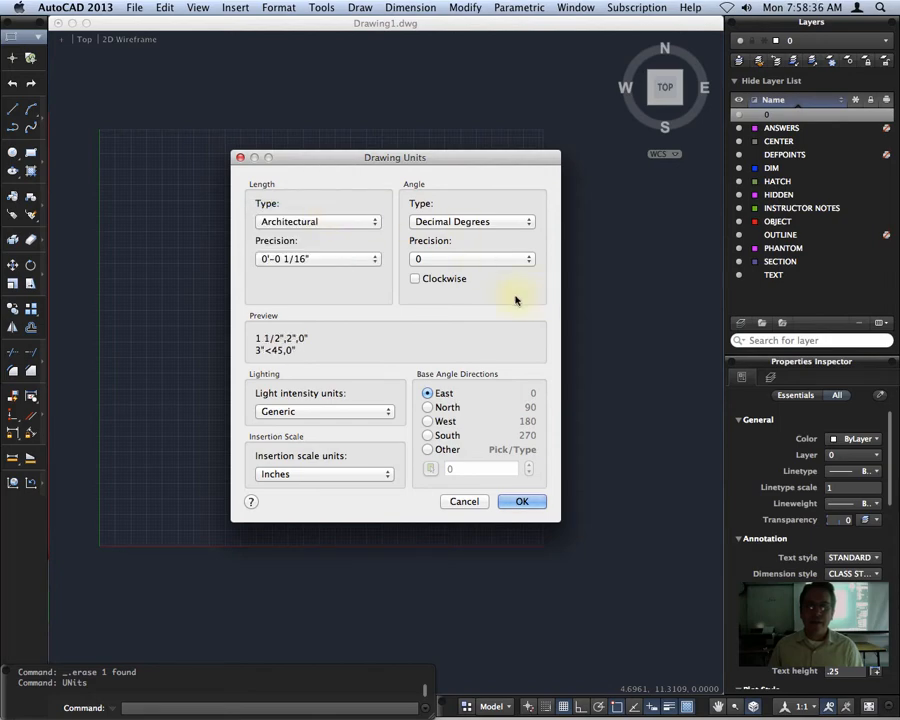
left_click(366, 260)
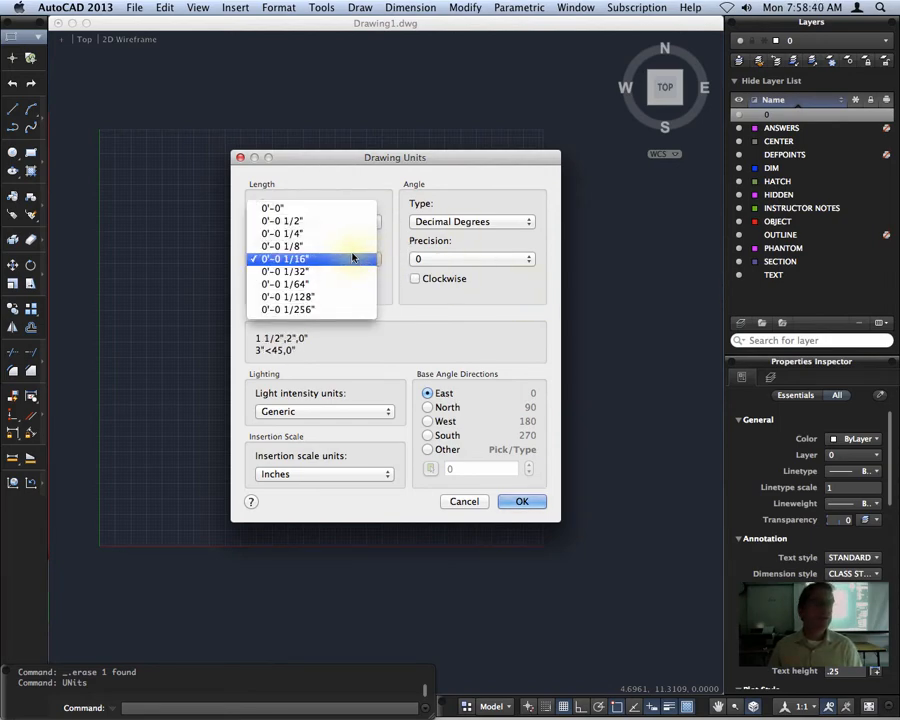
left_click(296, 209)
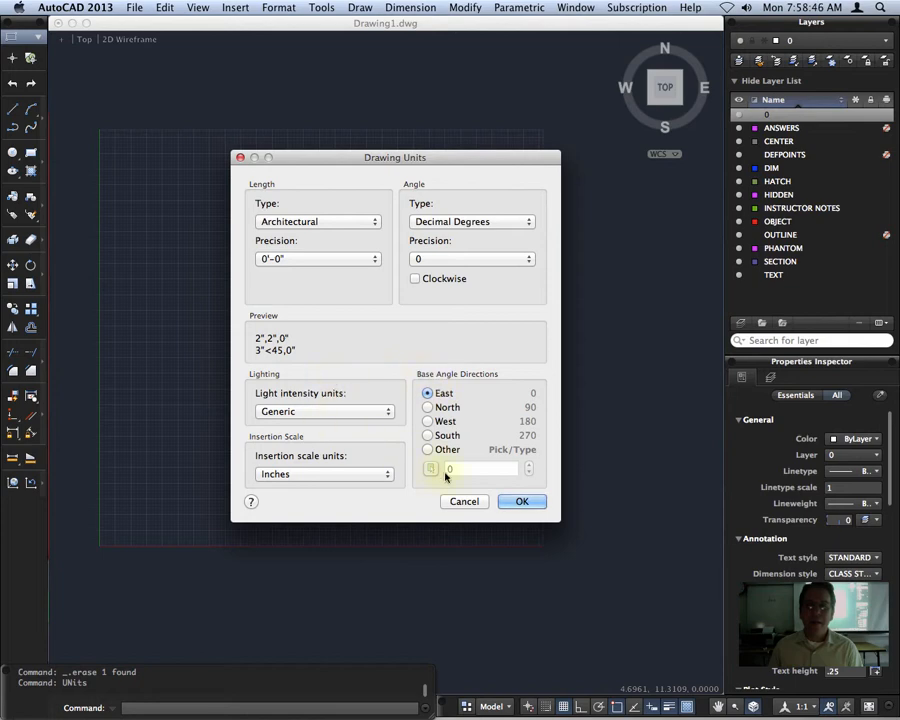
left_click(355, 259)
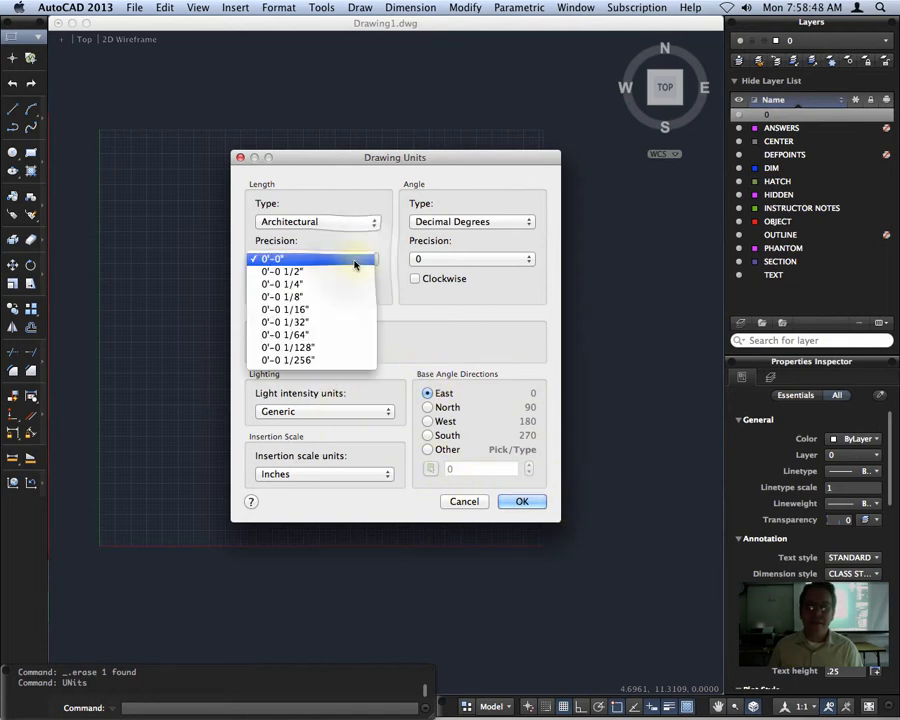
left_click(356, 261)
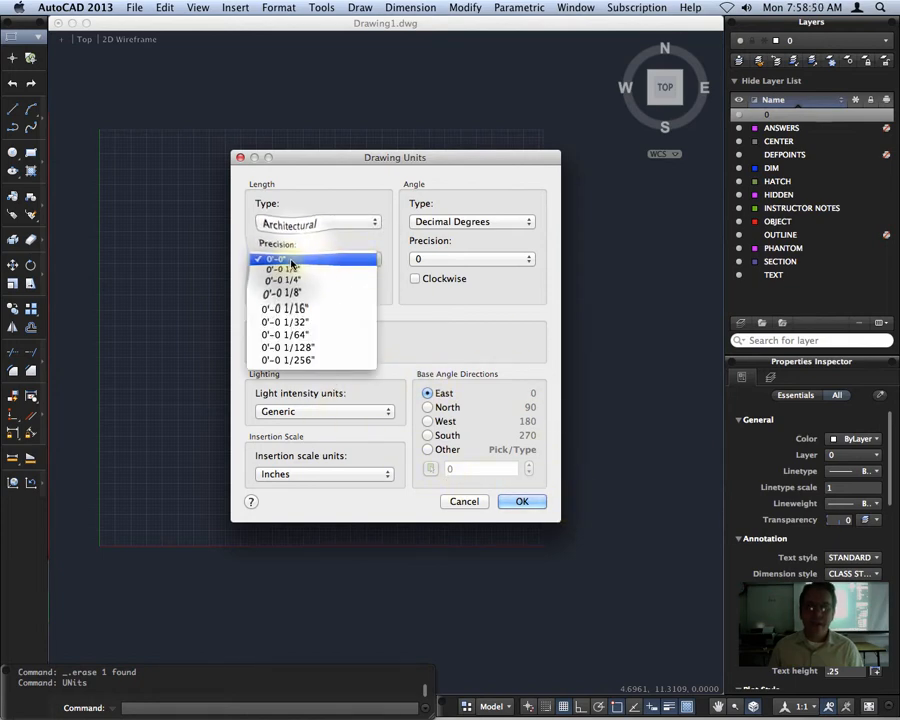
left_click(524, 502)
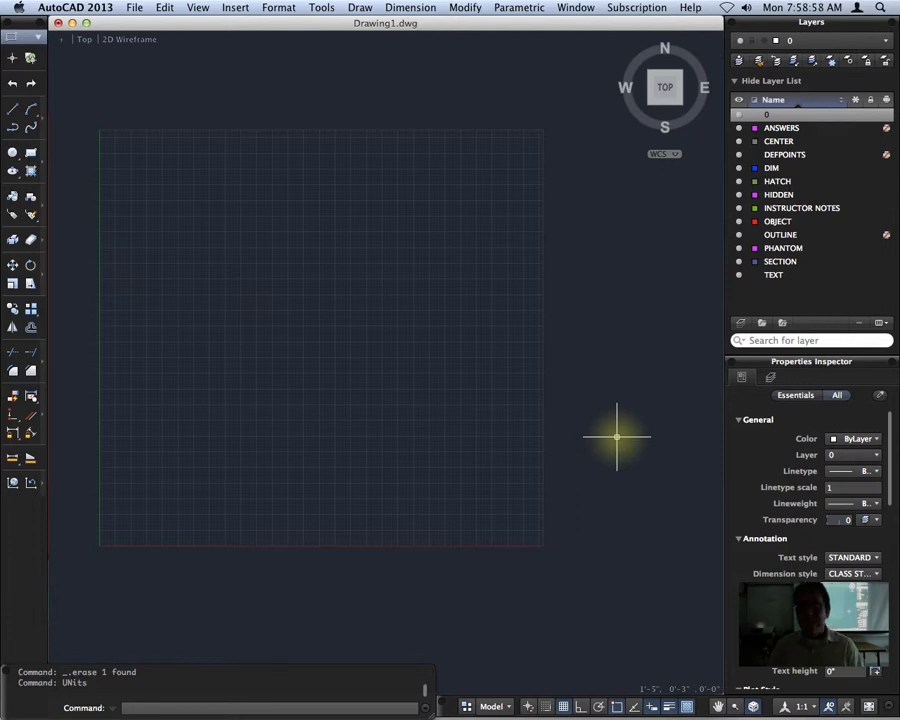
Modify the CLASS STYLE dimension style so its primary linear units are Architectural with a precision of 0'-0"
type("D")
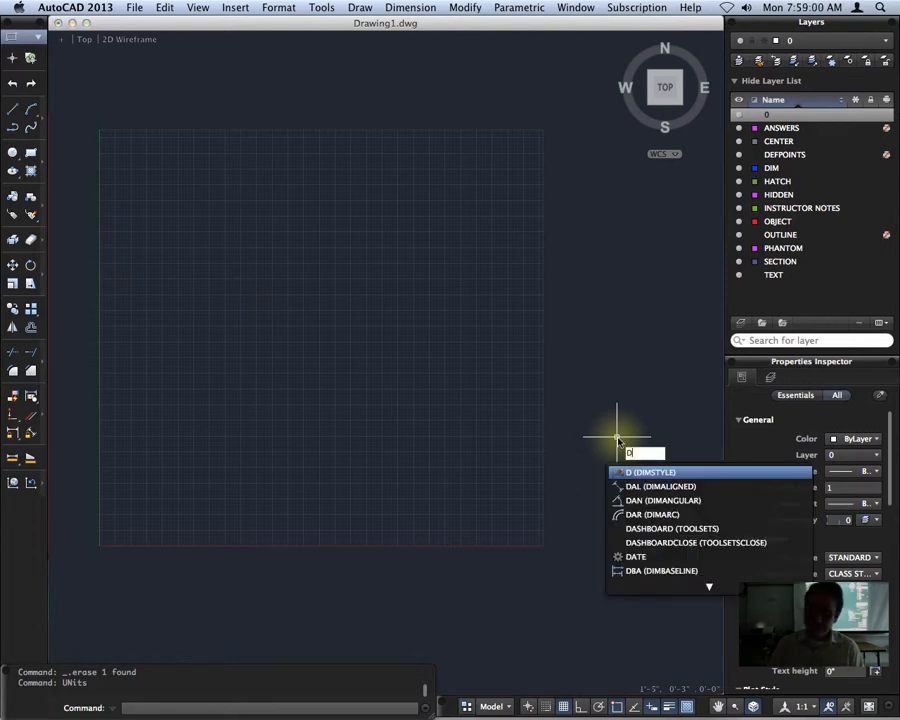
key("Return")
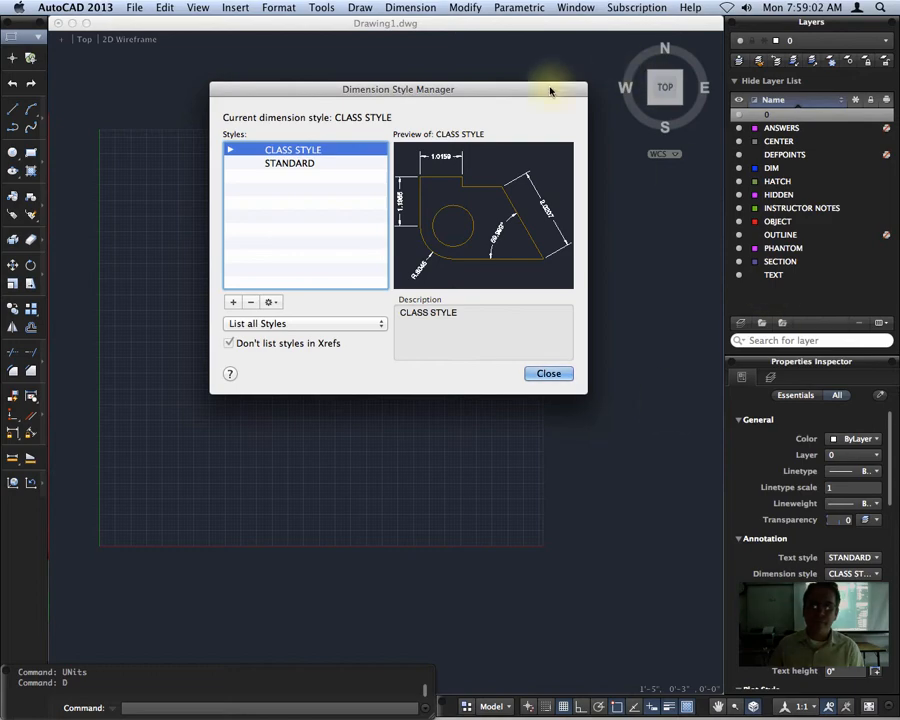
left_click(272, 302)
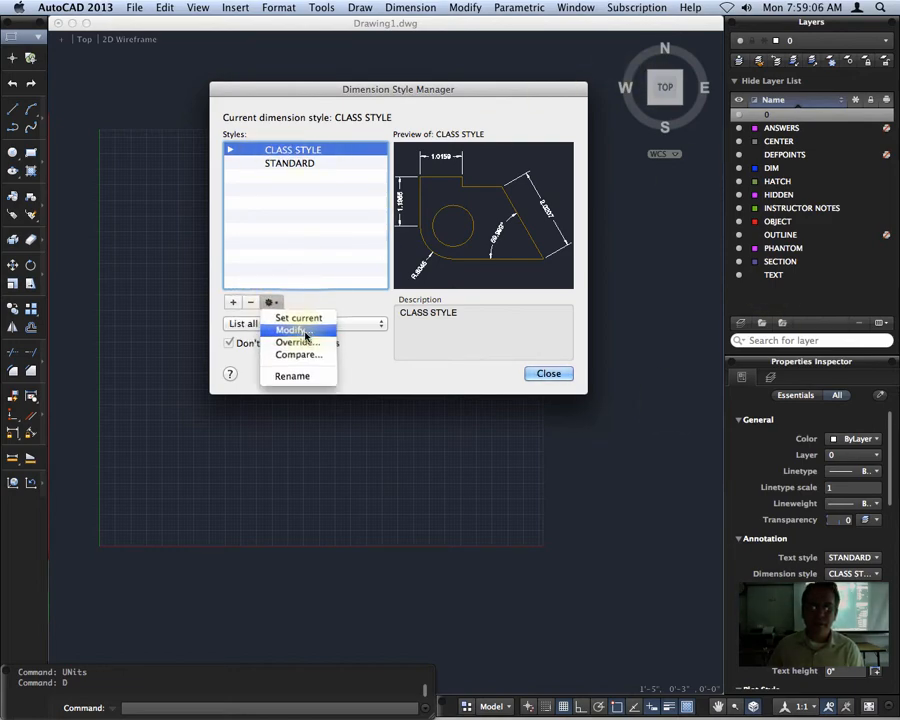
left_click(306, 333)
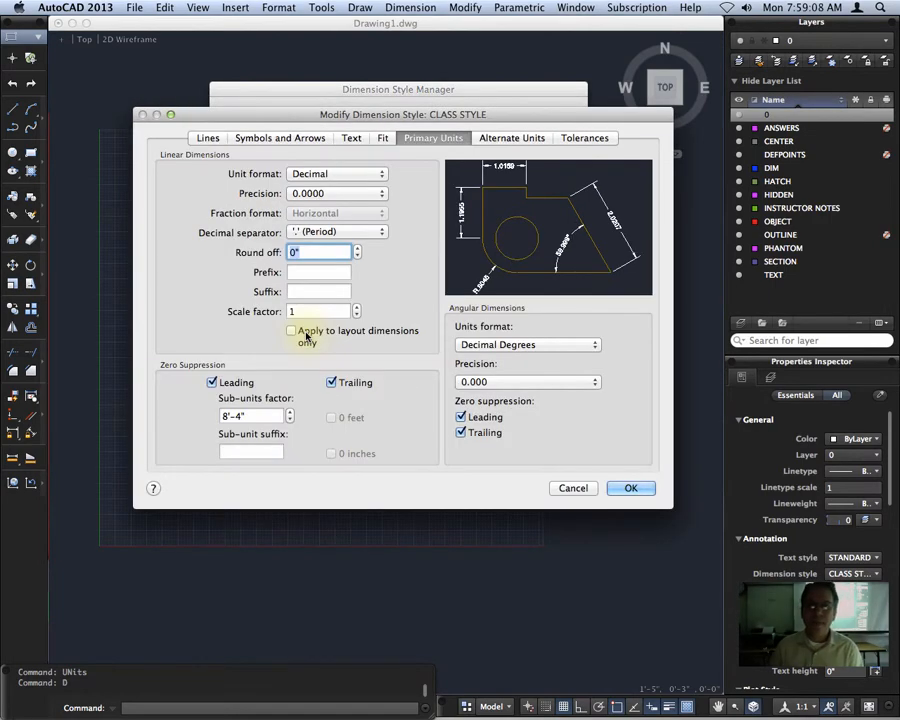
left_click(348, 175)
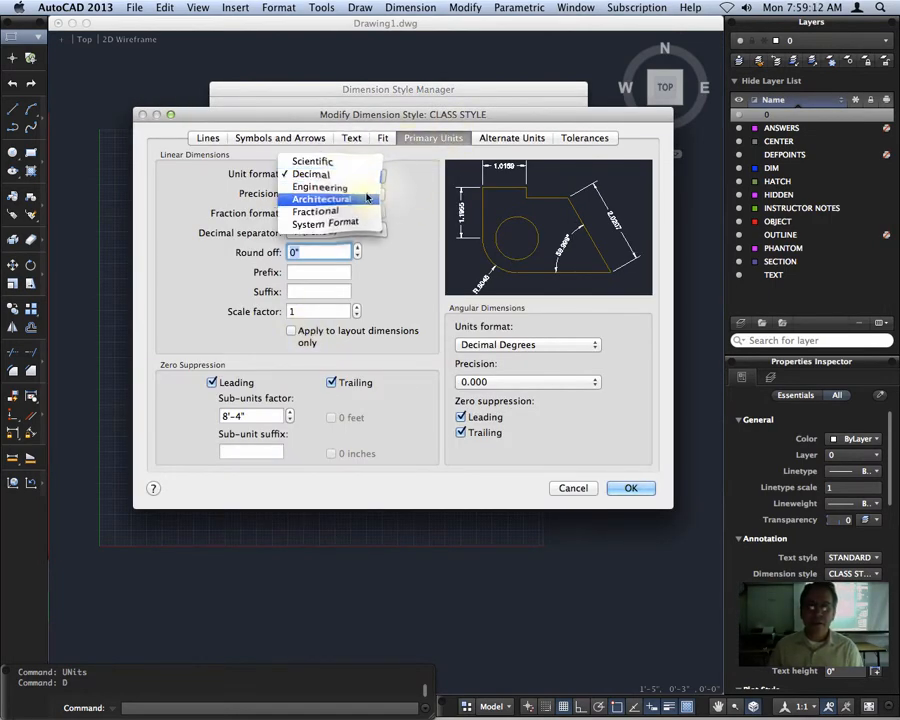
left_click(362, 201)
left_click(360, 194)
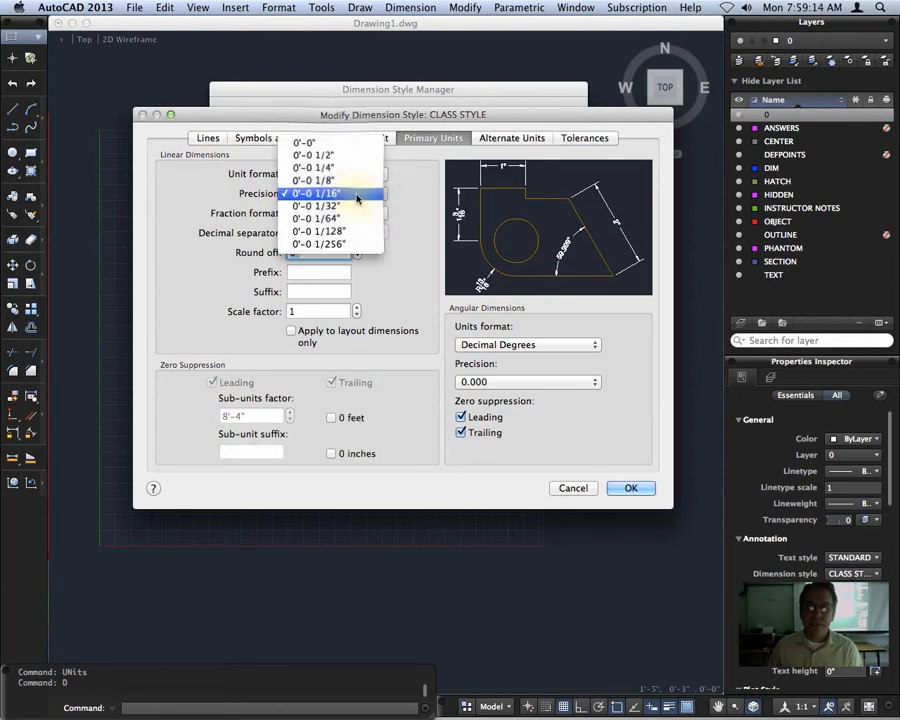
left_click(331, 146)
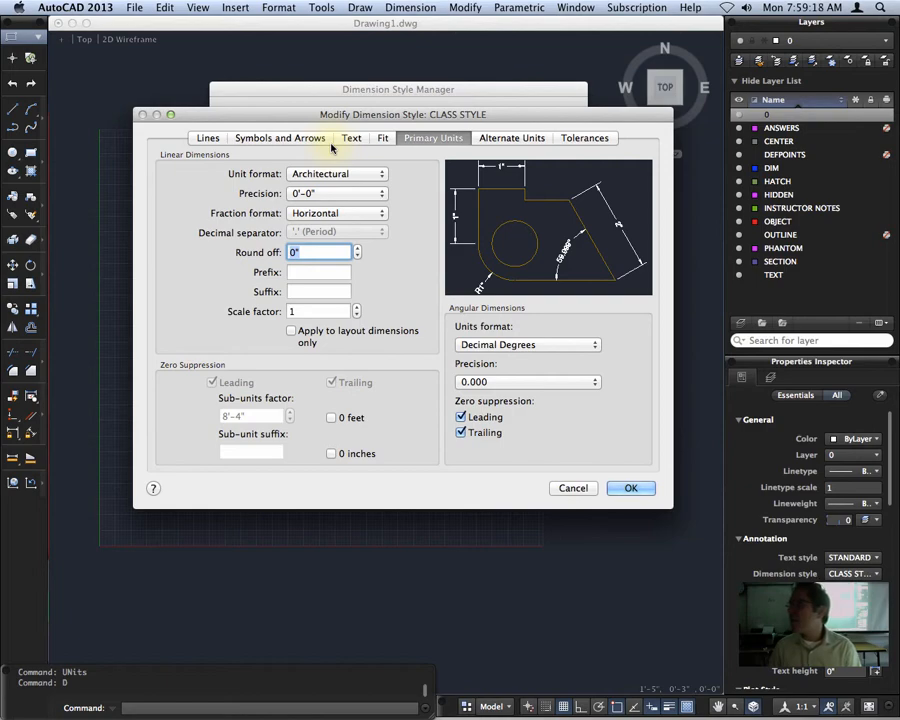
left_click(637, 490)
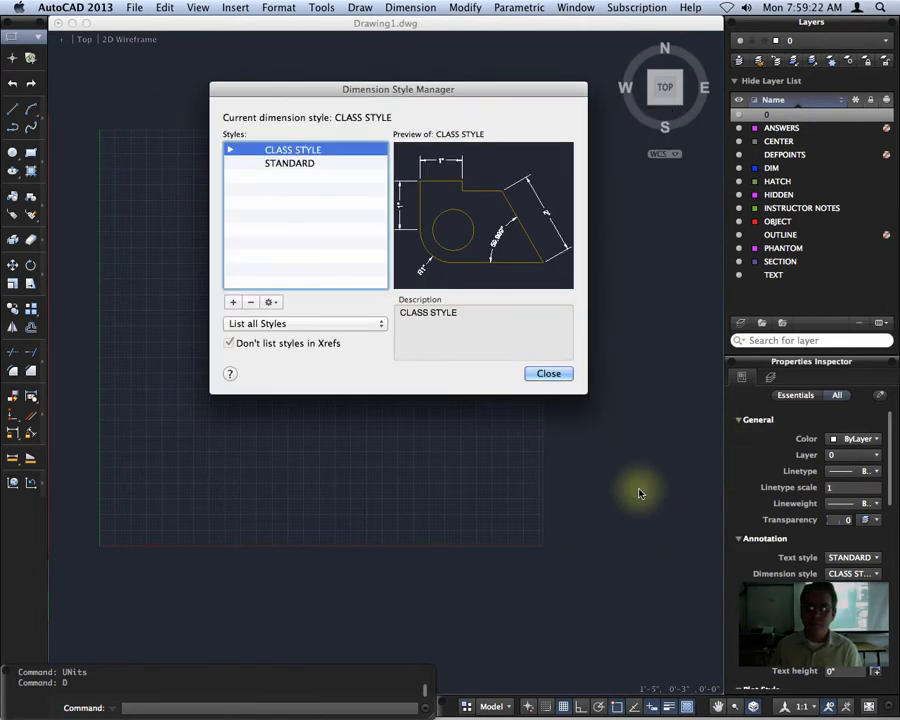
left_click(556, 375)
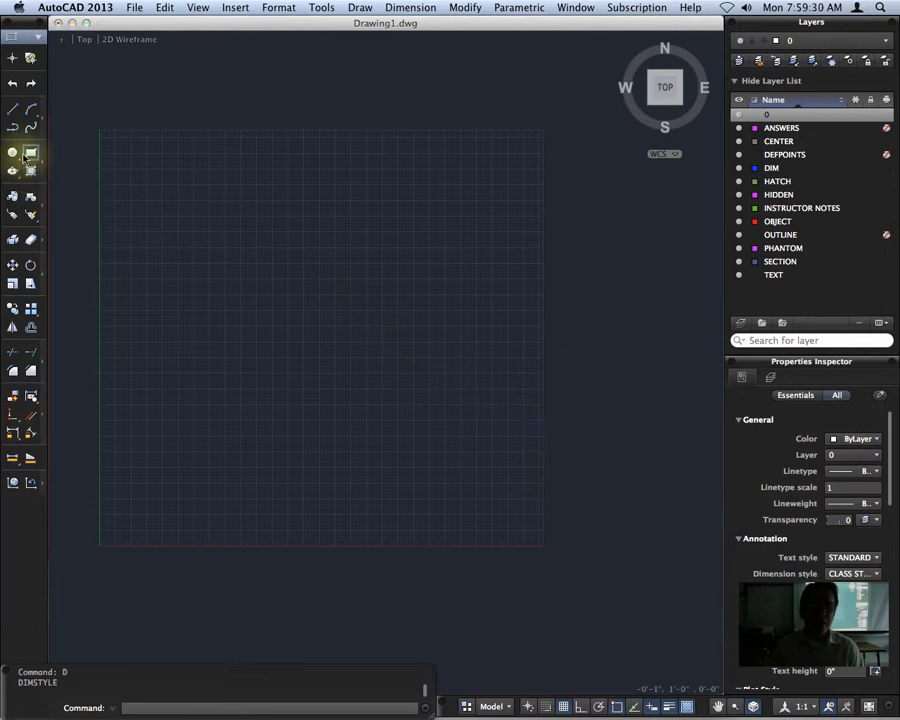
Draw a 200' by 100' rectangle starting from a point inside the gridded limits area
left_click(31, 152)
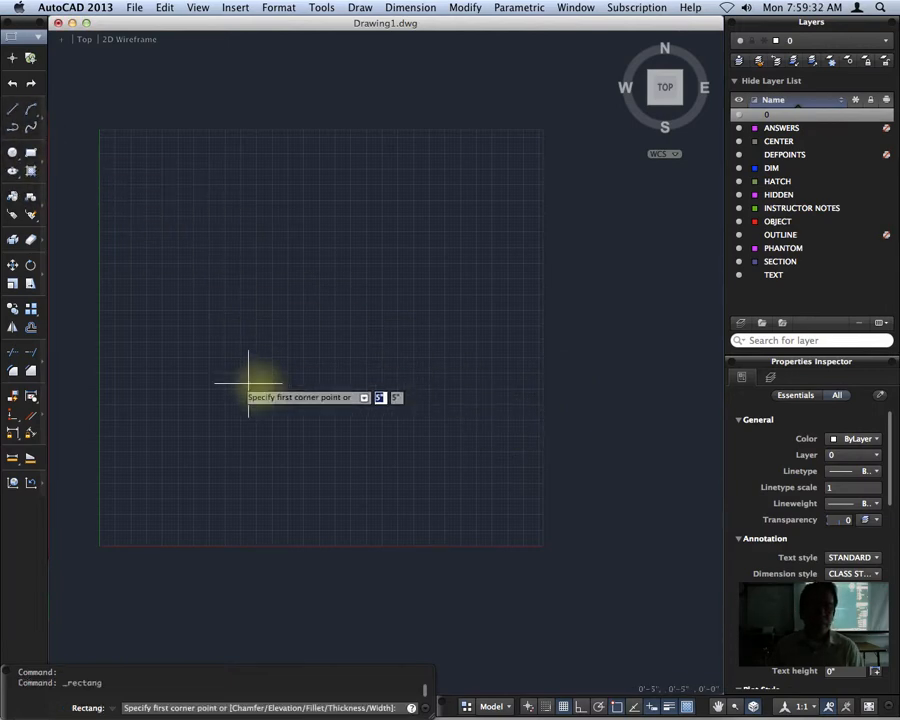
left_click(194, 418)
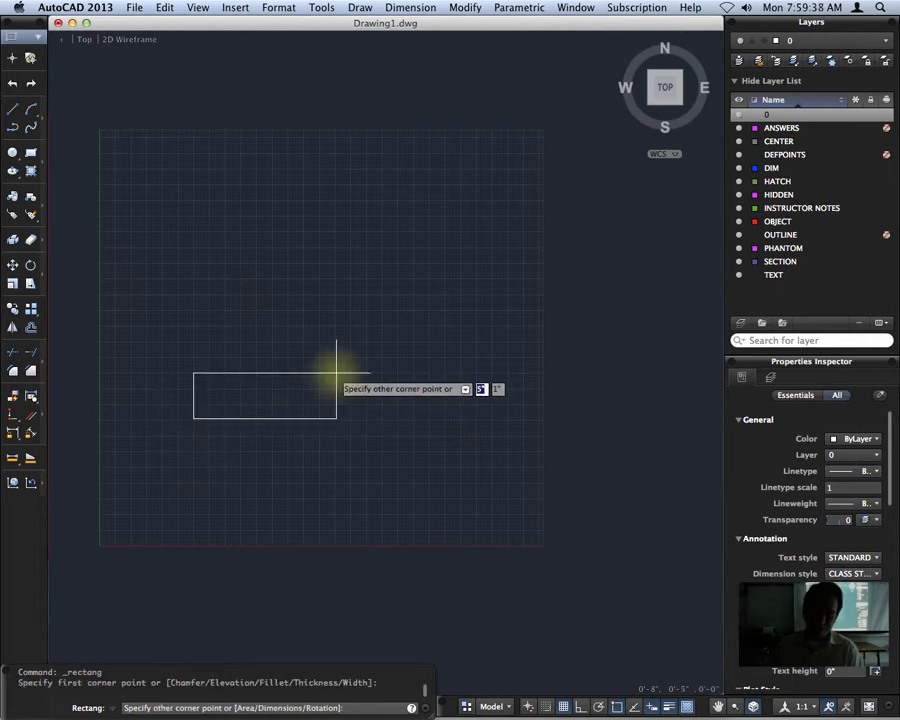
type("200")
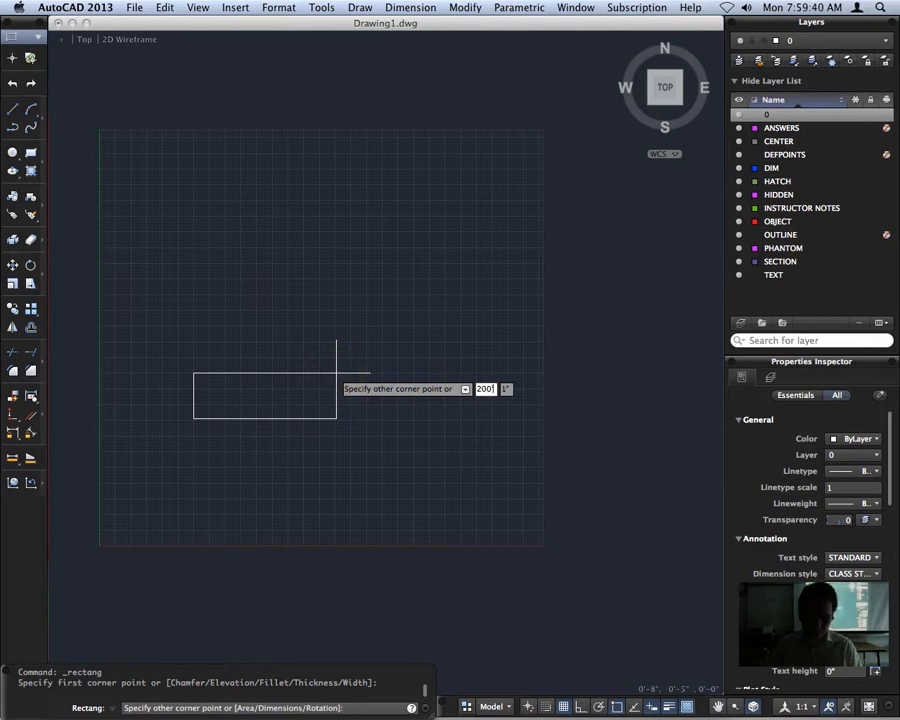
key("Tab")
type("10")
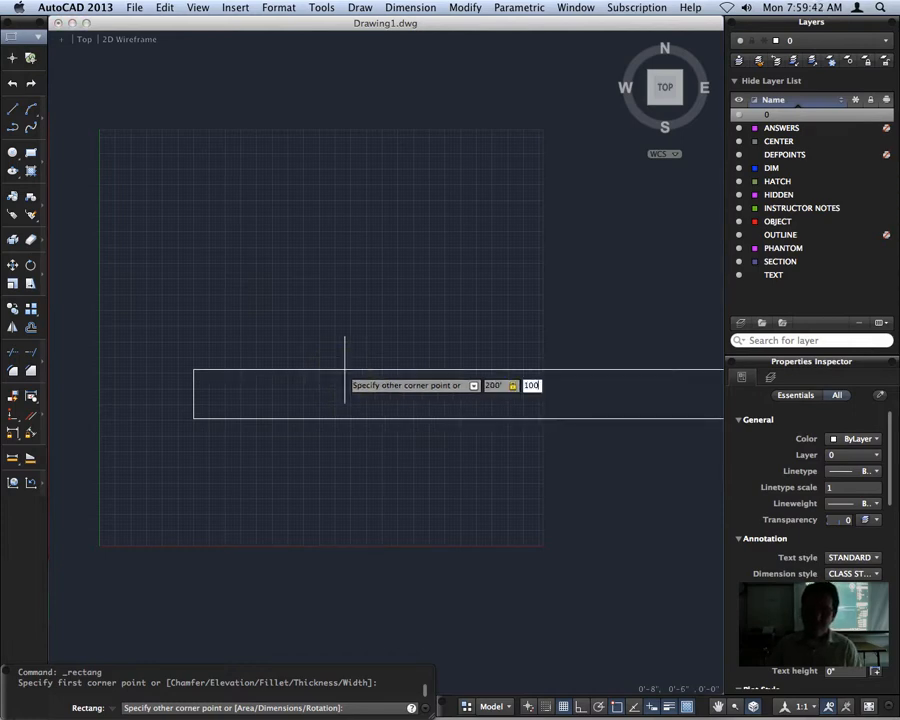
key("Return")
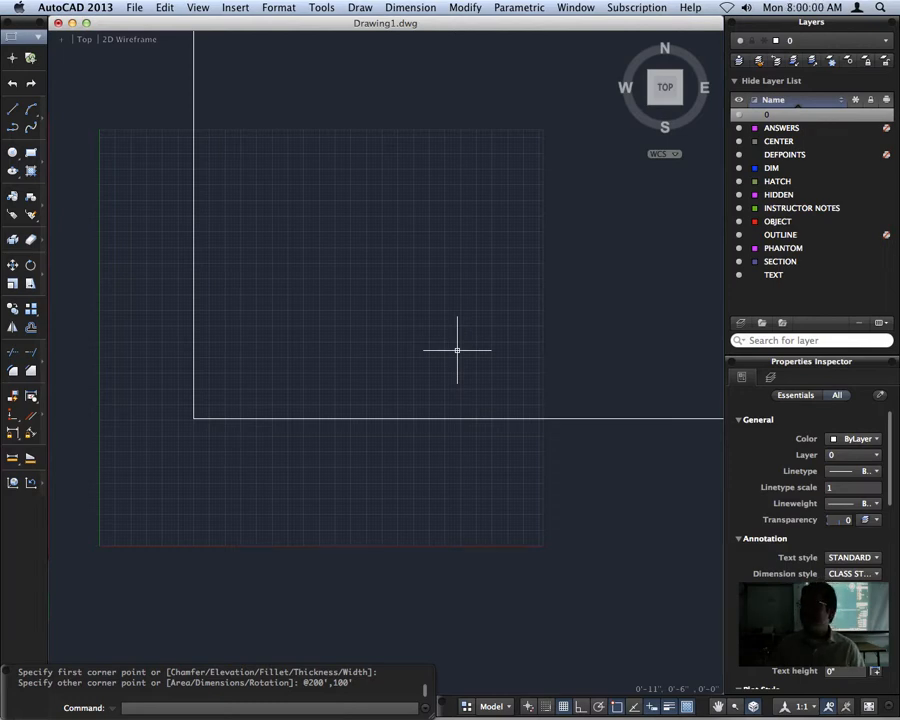
Reset the model space limits, keeping 0,0 as lower left corner and picking an upper right corner just beyond the 200' by 100' rectangle
type("Z")
key("Return")
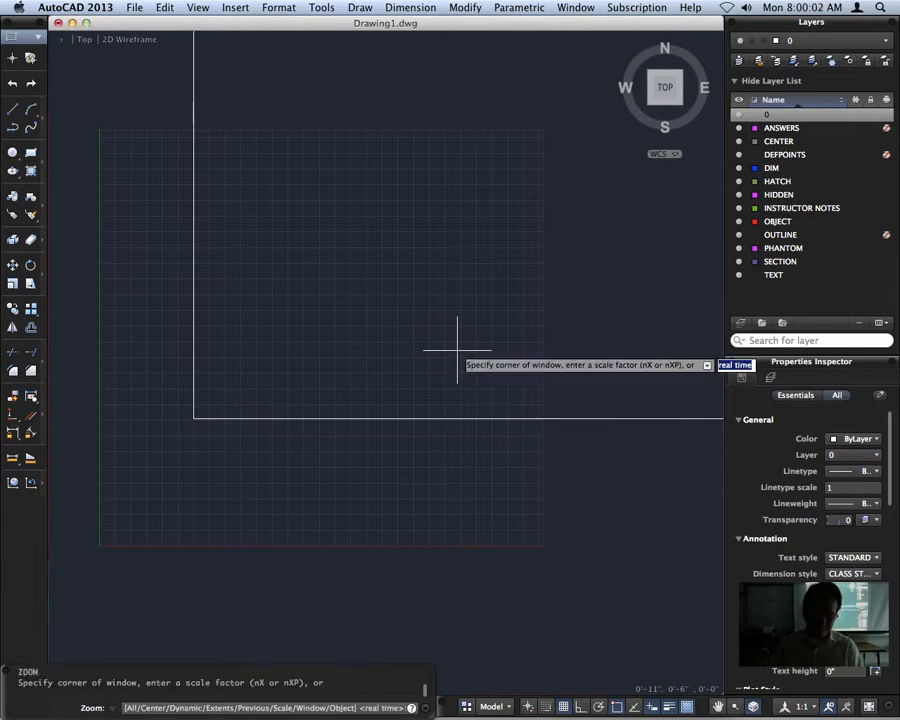
type("e")
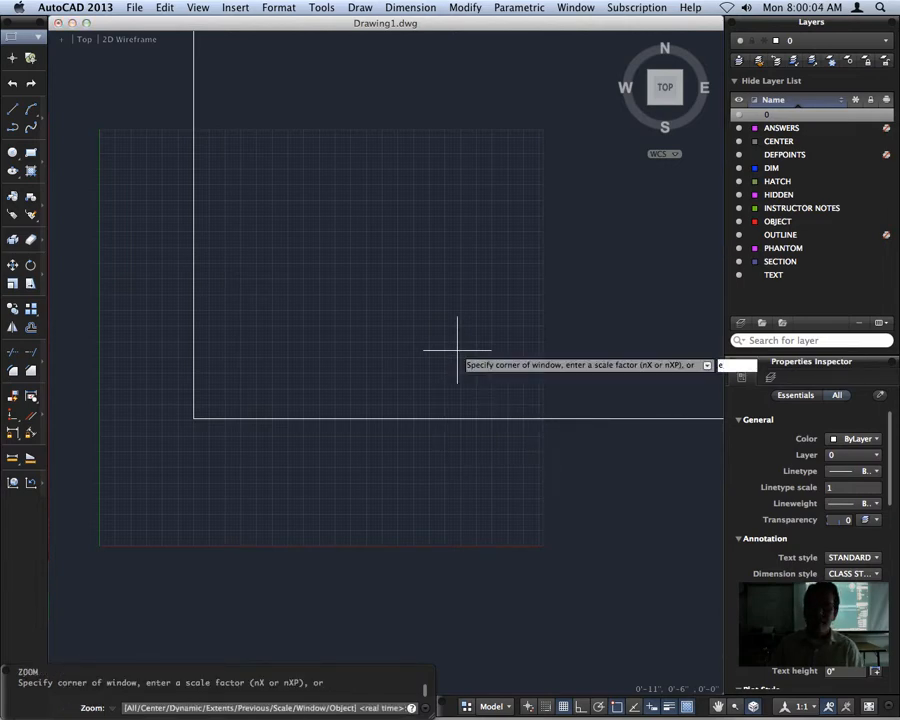
key("Return")
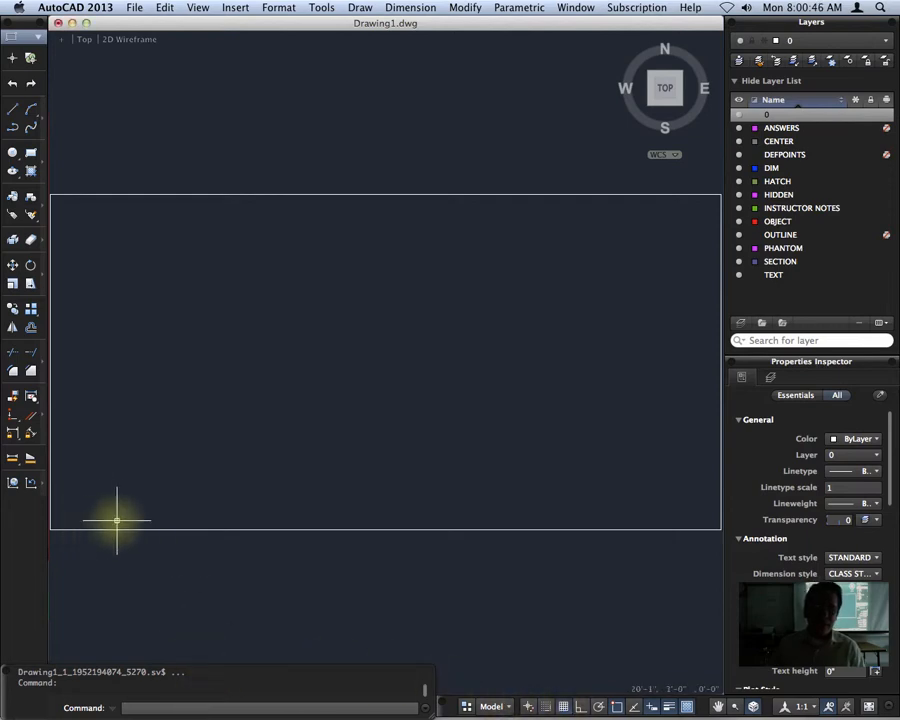
scroll(146, 514, "down", 3)
middle_click_drag(170, 504, 300, 476)
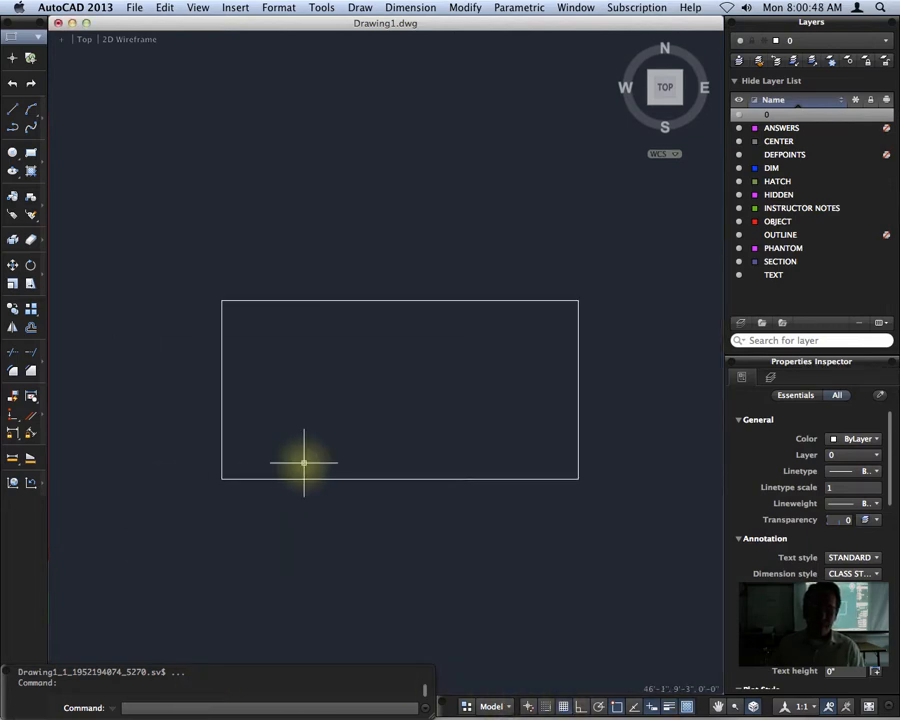
type("limits")
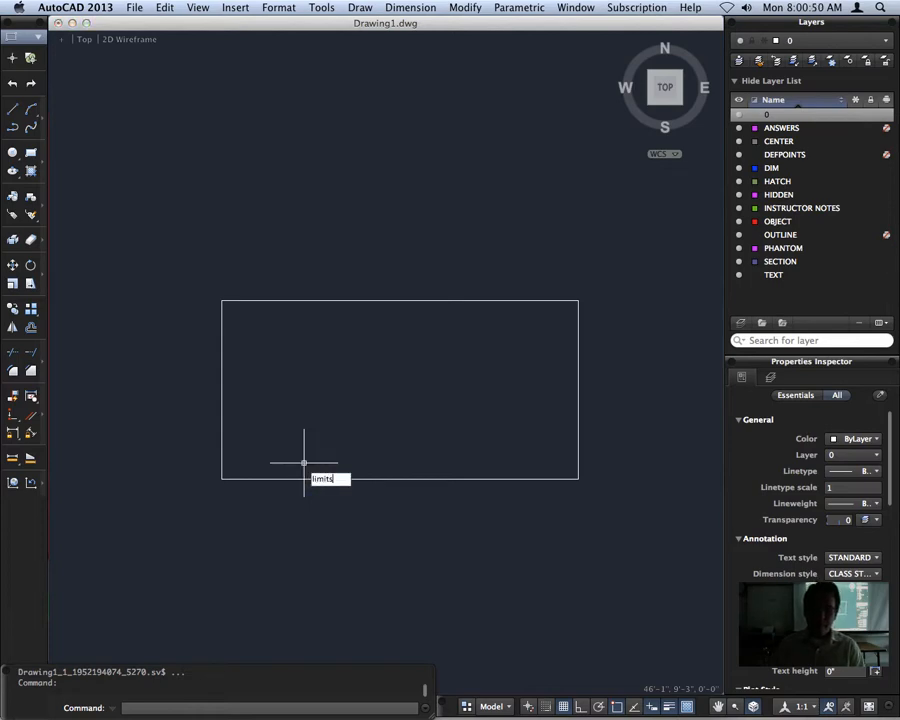
key("Return")
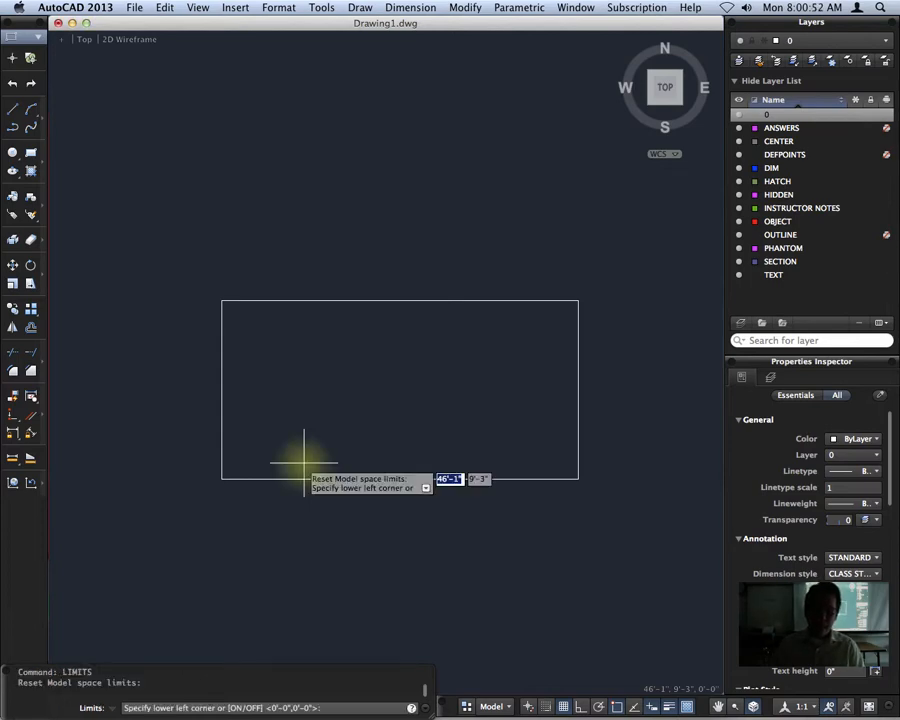
key("Return")
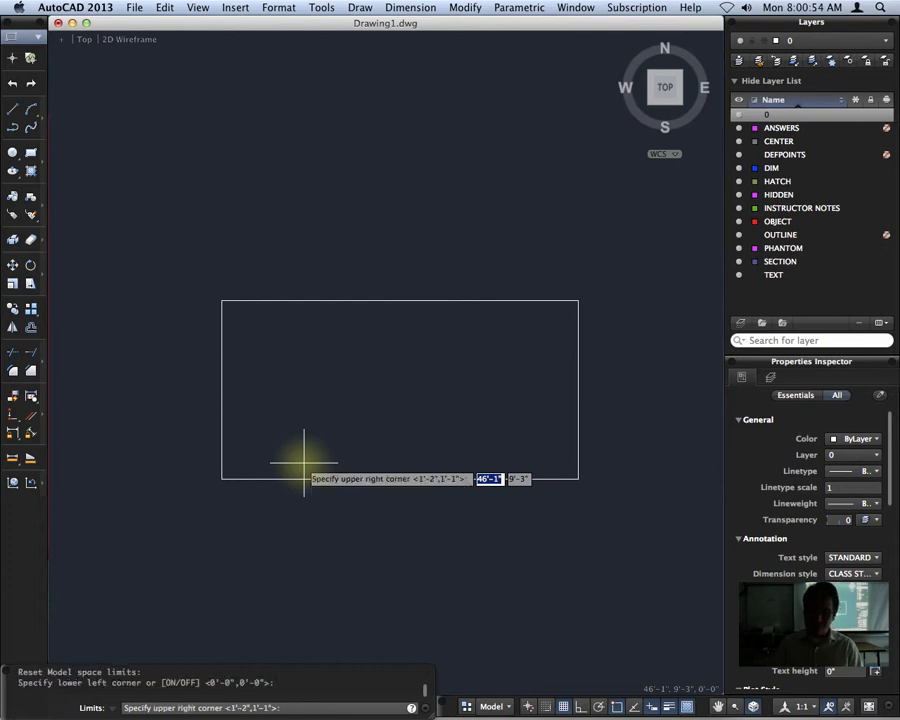
left_click(599, 284)
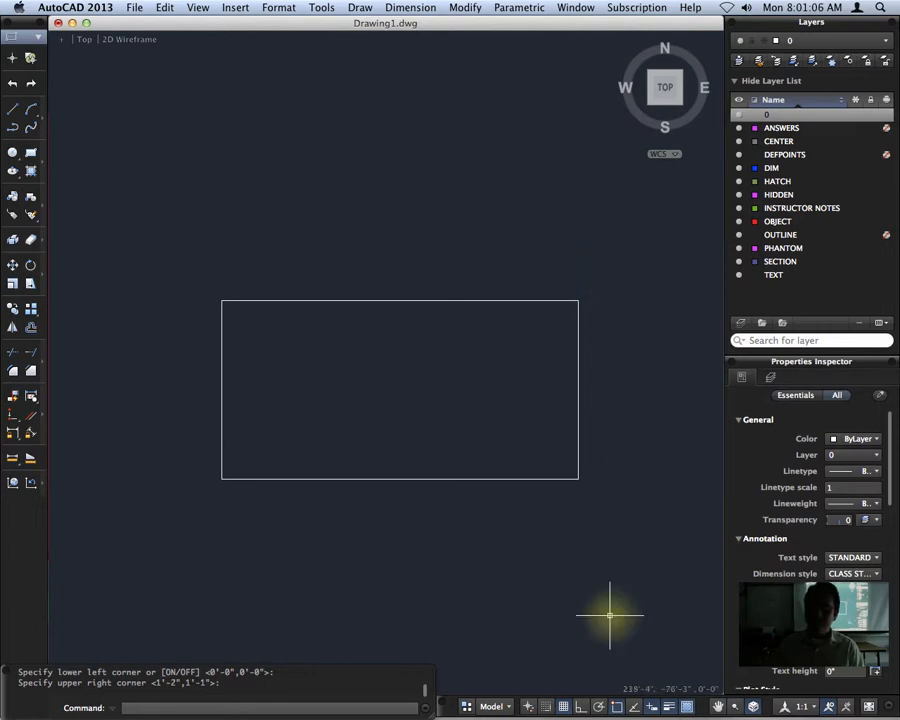
Set both the snap spacing and the grid spacing to 1' in X and Y in the drafting settings
right_click(565, 710)
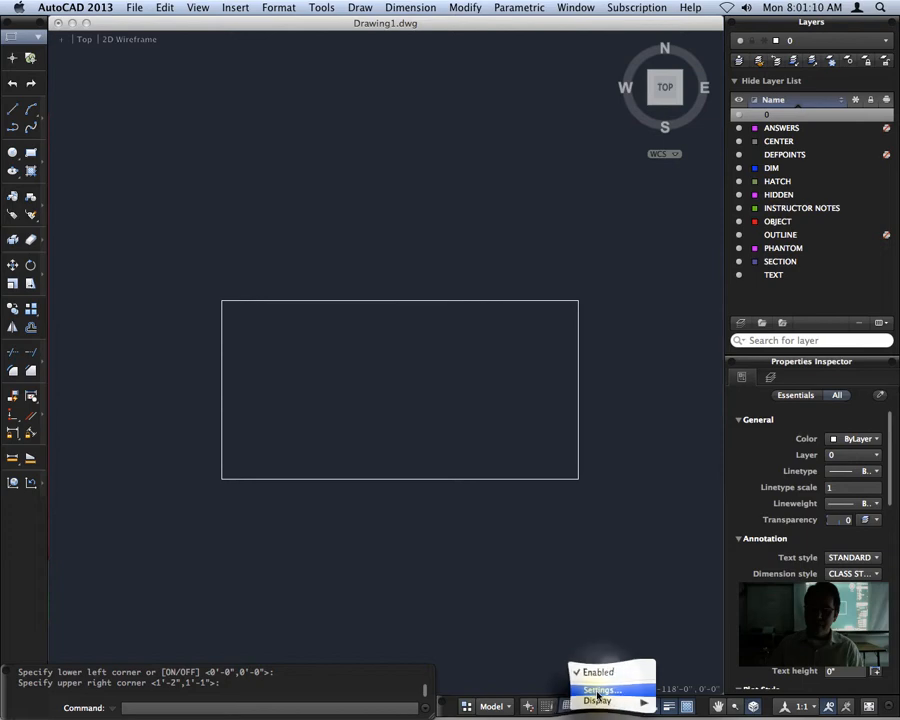
left_click(598, 691)
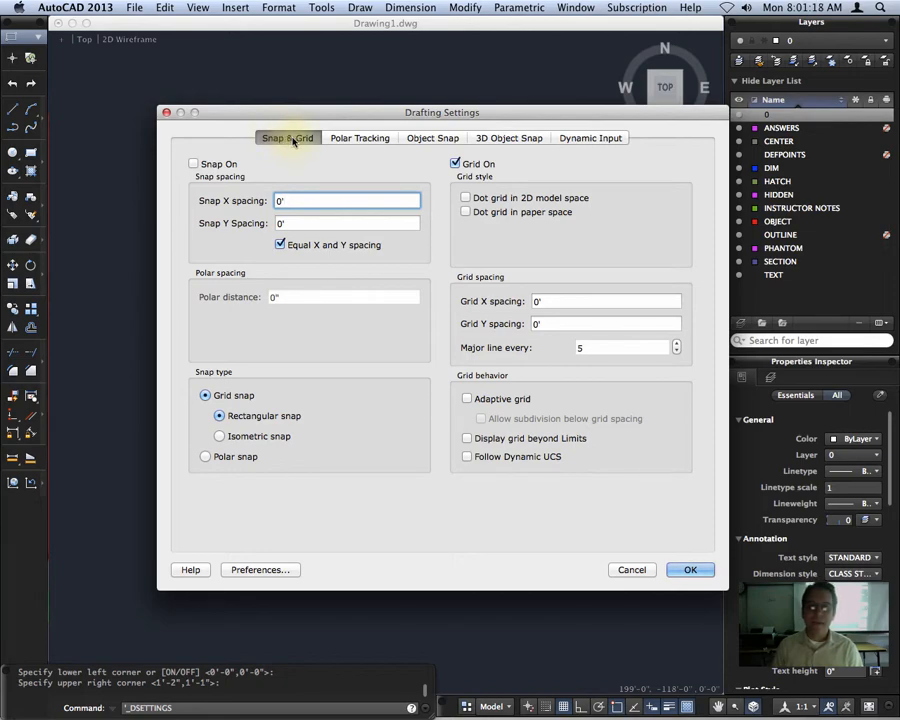
left_click_drag(333, 114, 326, 192)
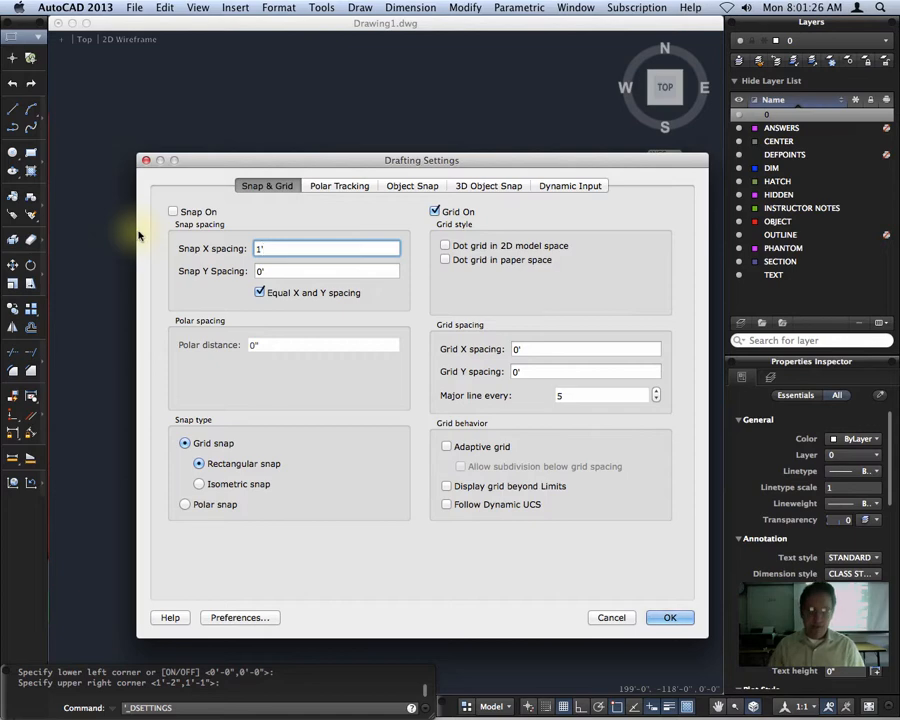
left_click(533, 348)
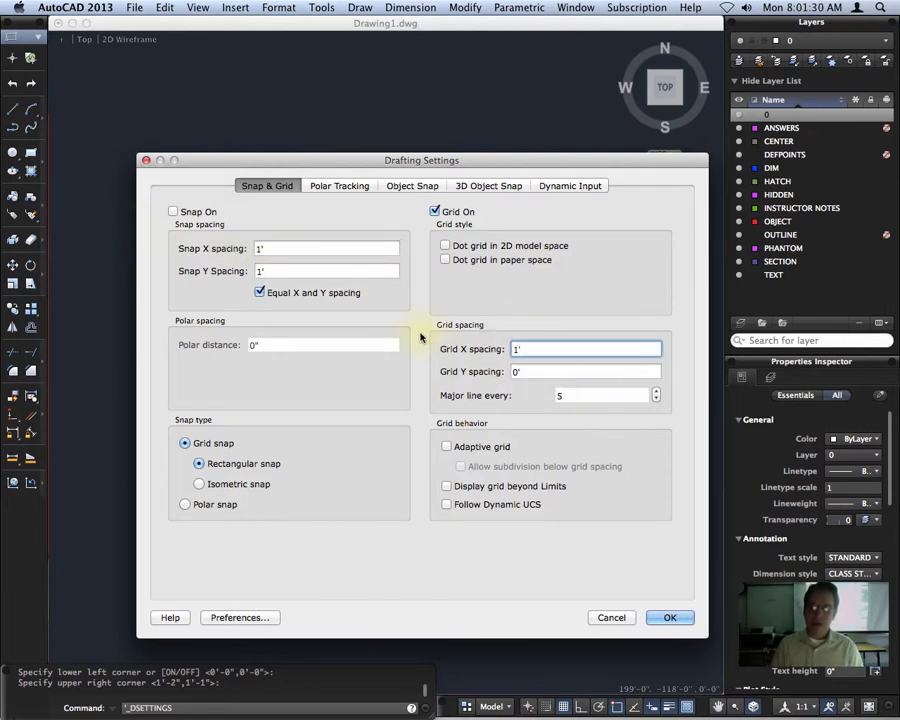
key("Tab")
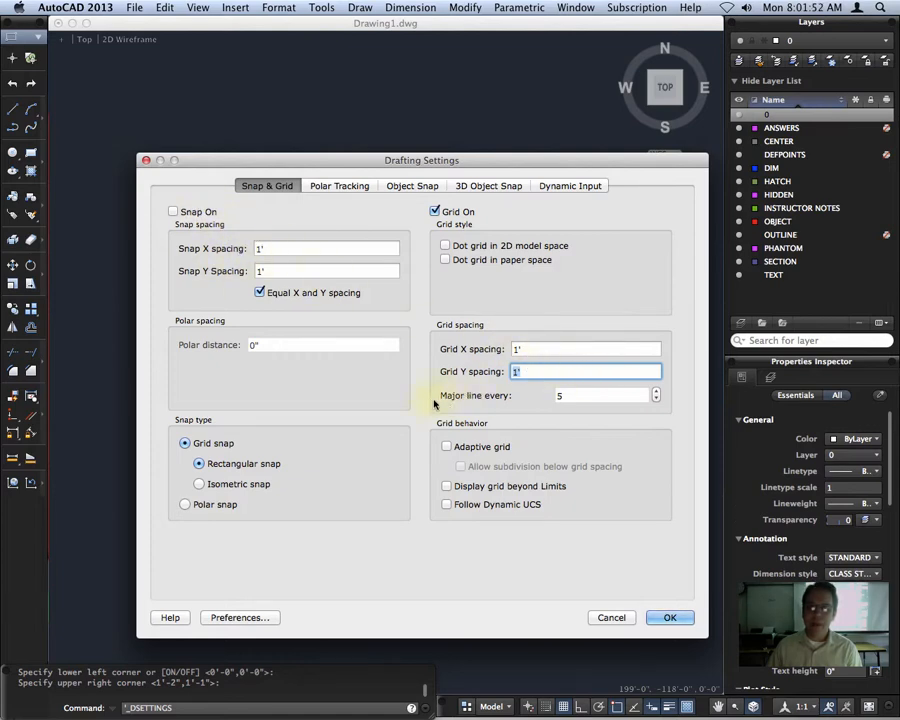
left_click(608, 397)
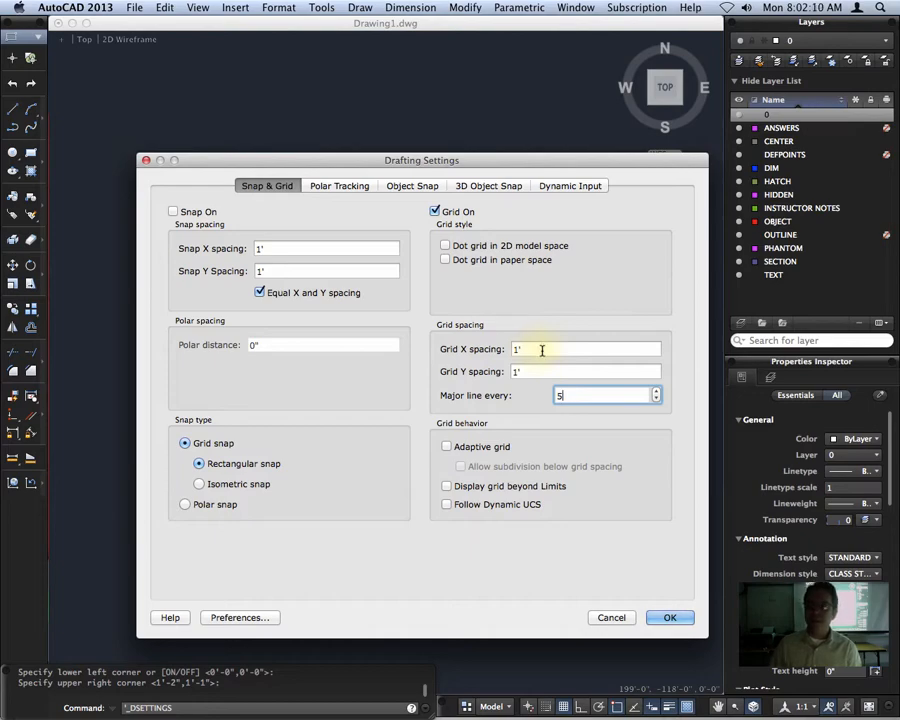
left_click(672, 618)
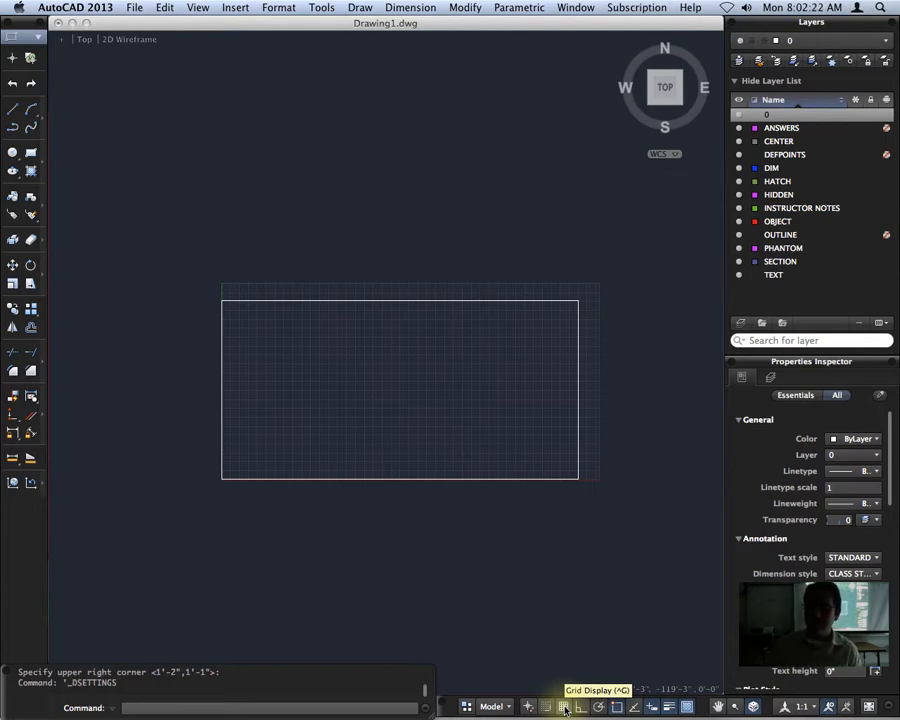
Review the snap and grid settings, and examine the grid spacing against the rectangle at several zoom levels
right_click(565, 708)
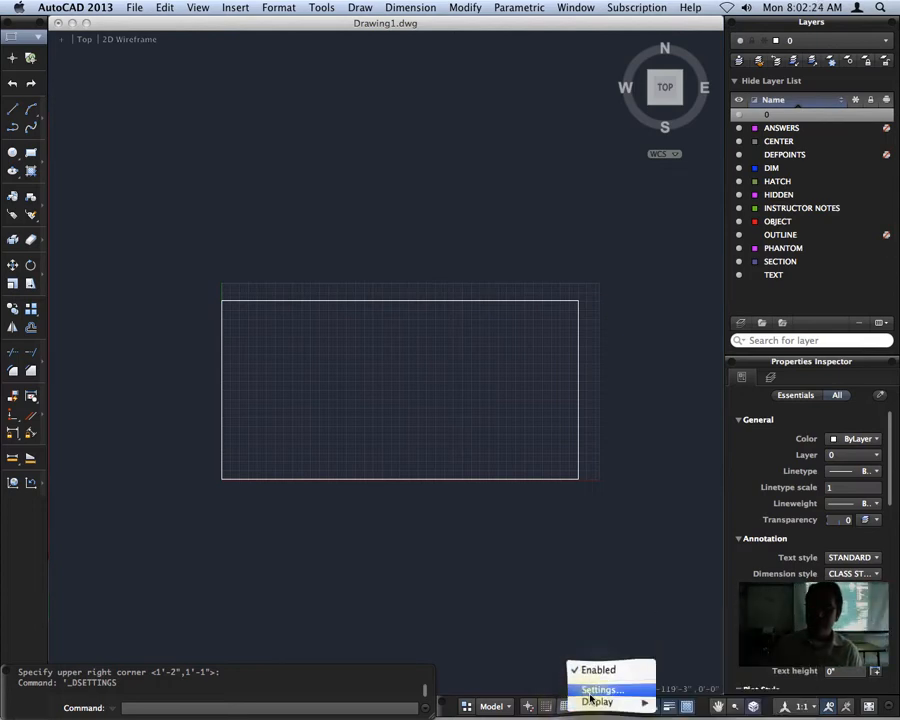
left_click(597, 691)
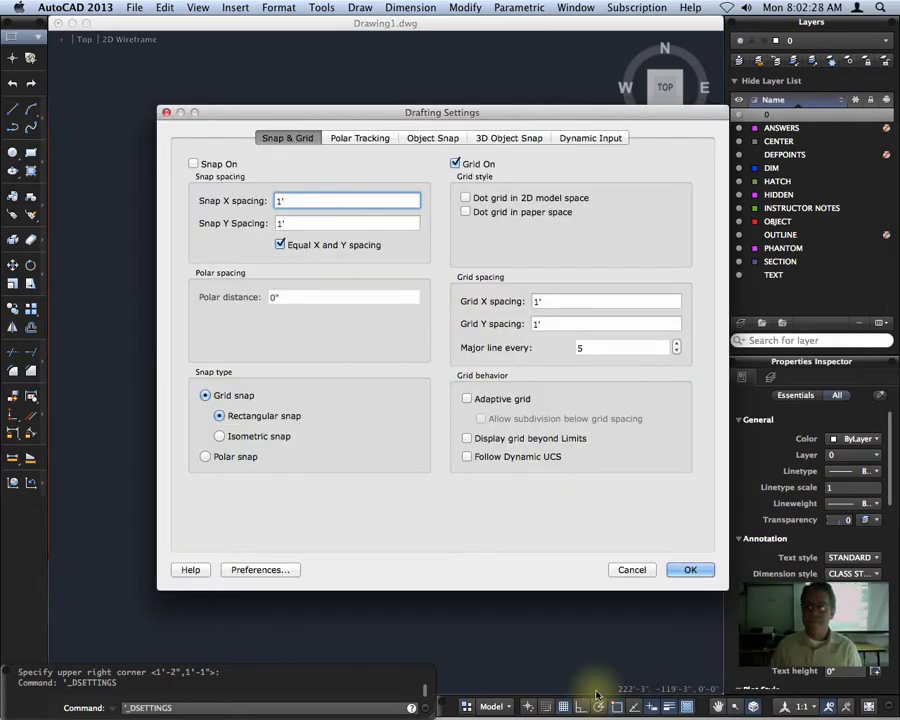
left_click(686, 569)
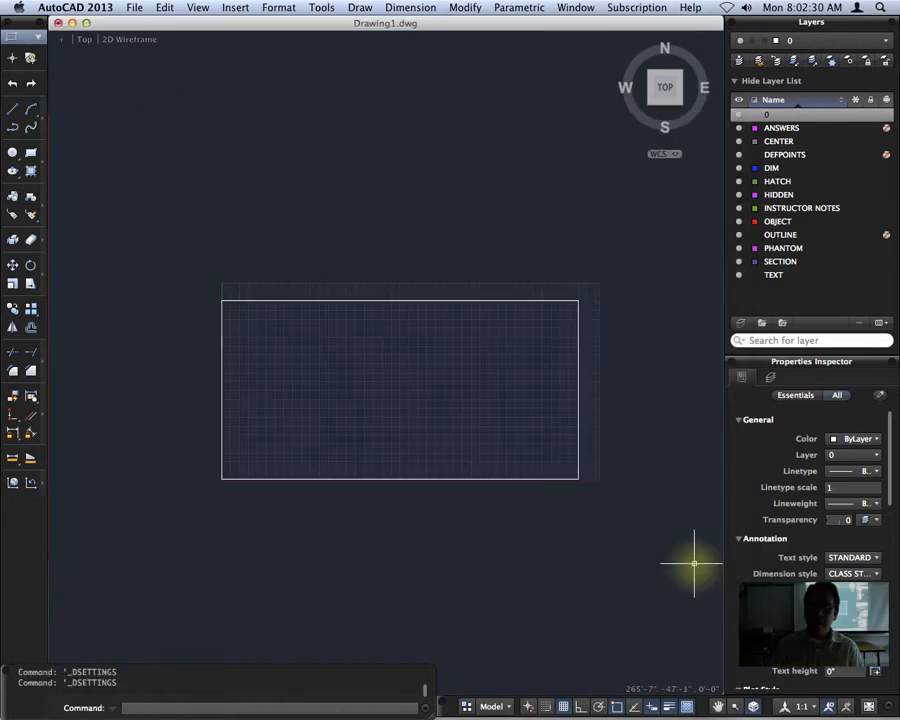
scroll(438, 405, "up", 3)
scroll(400, 410, "down", 1)
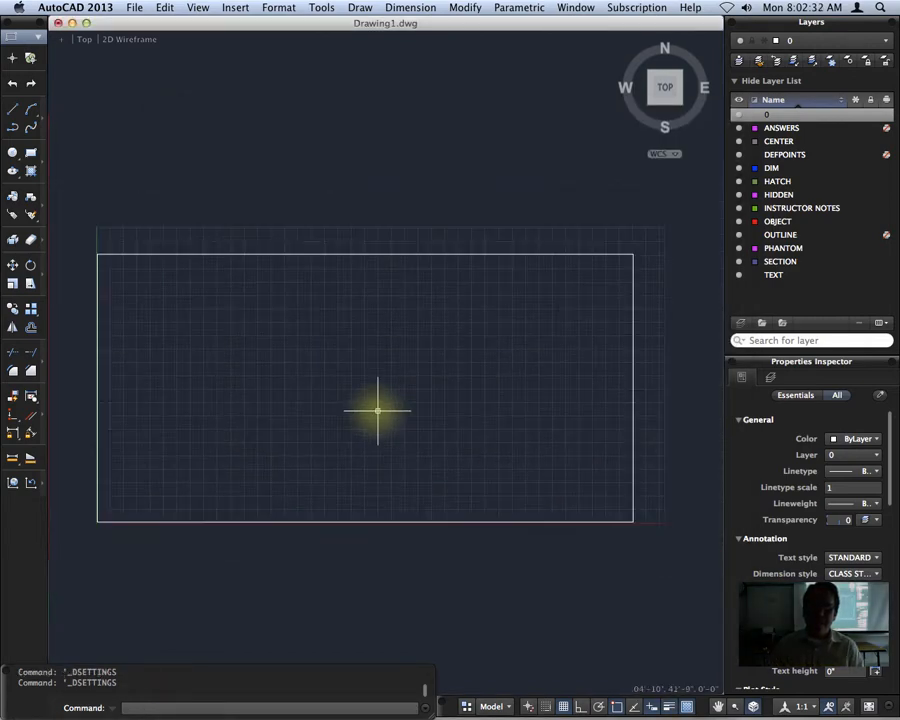
scroll(236, 272, "up", 3)
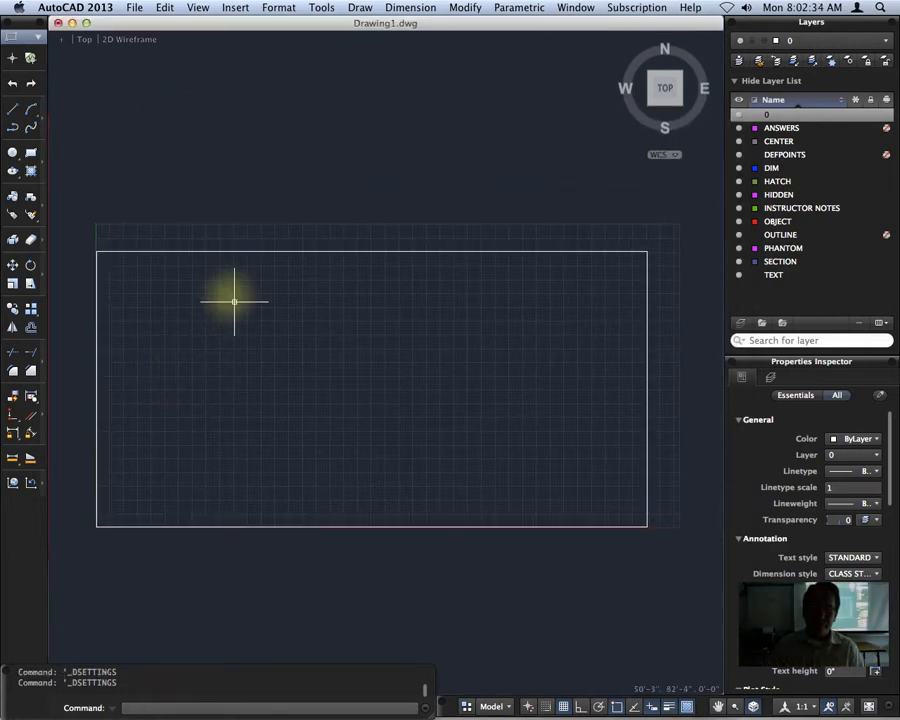
scroll(238, 263, "up", 3)
middle_click_drag(187, 248, 501, 269)
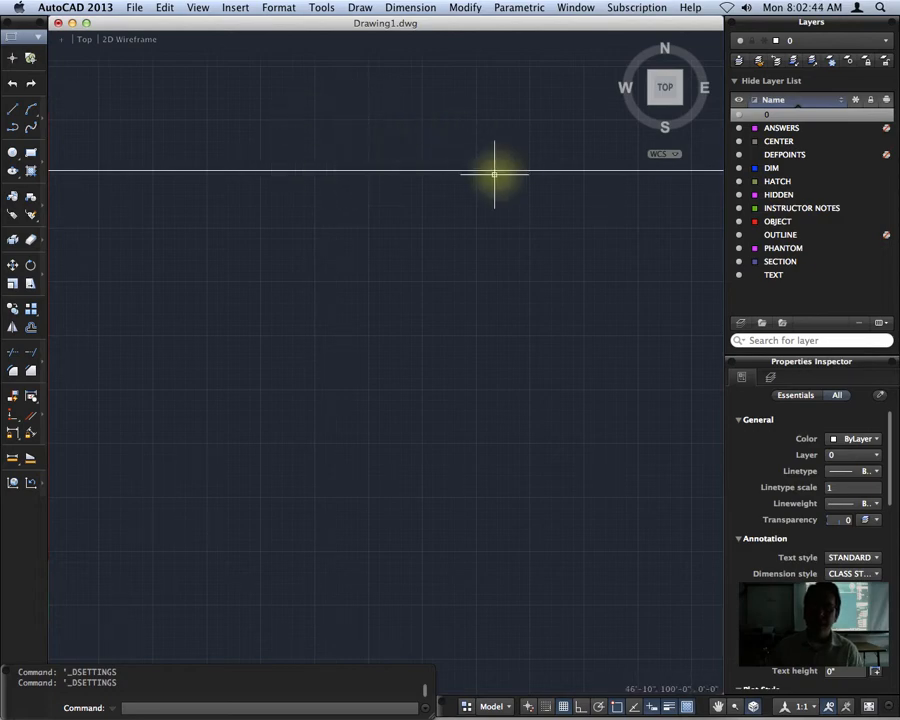
Add a horizontal linear dimension between the rectangle's two upper corners, placing the dimension line just above the upper edge
scroll(286, 350, "down", 3)
middle_click_drag(256, 436, 220, 346)
scroll(333, 372, "down", 2)
middle_click_drag(424, 520, 372, 431)
scroll(425, 380, "down", 1)
scroll(520, 346, "down", 3)
middle_click_drag(528, 346, 340, 368)
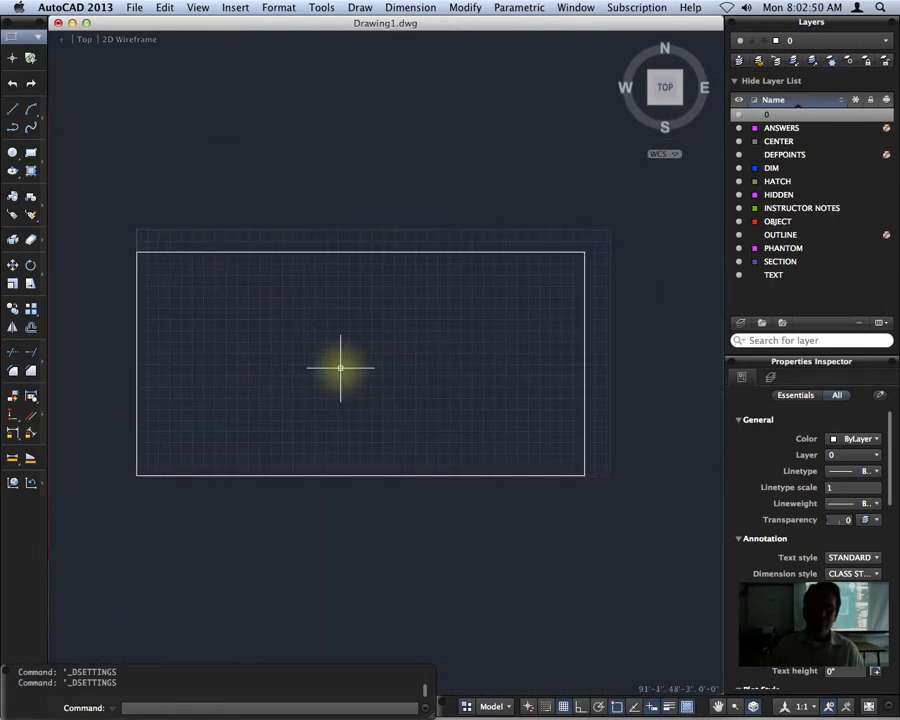
left_click(406, 8)
left_click(410, 47)
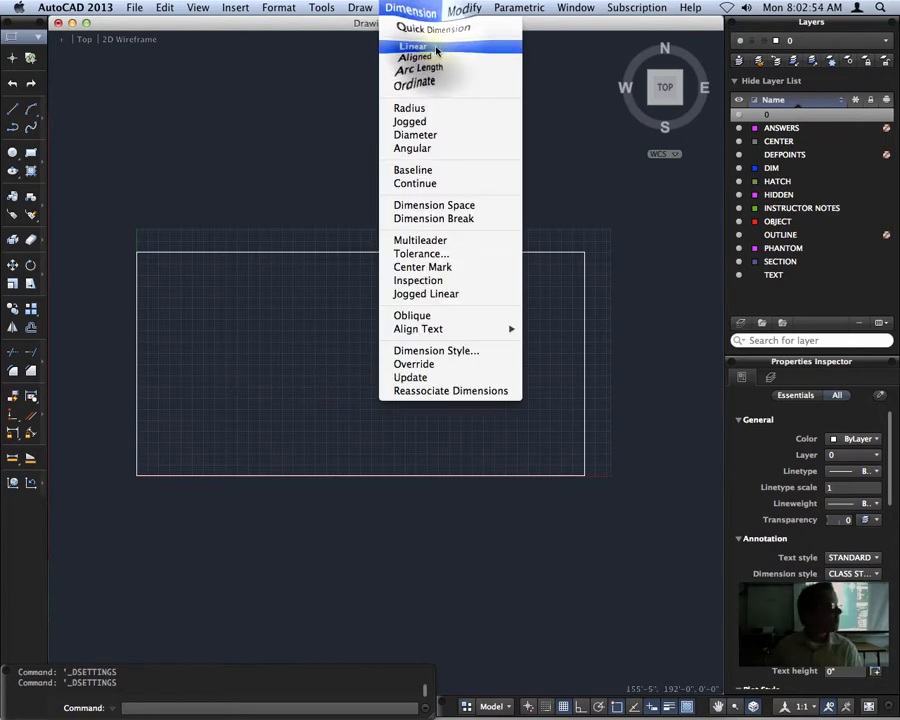
left_click(137, 250)
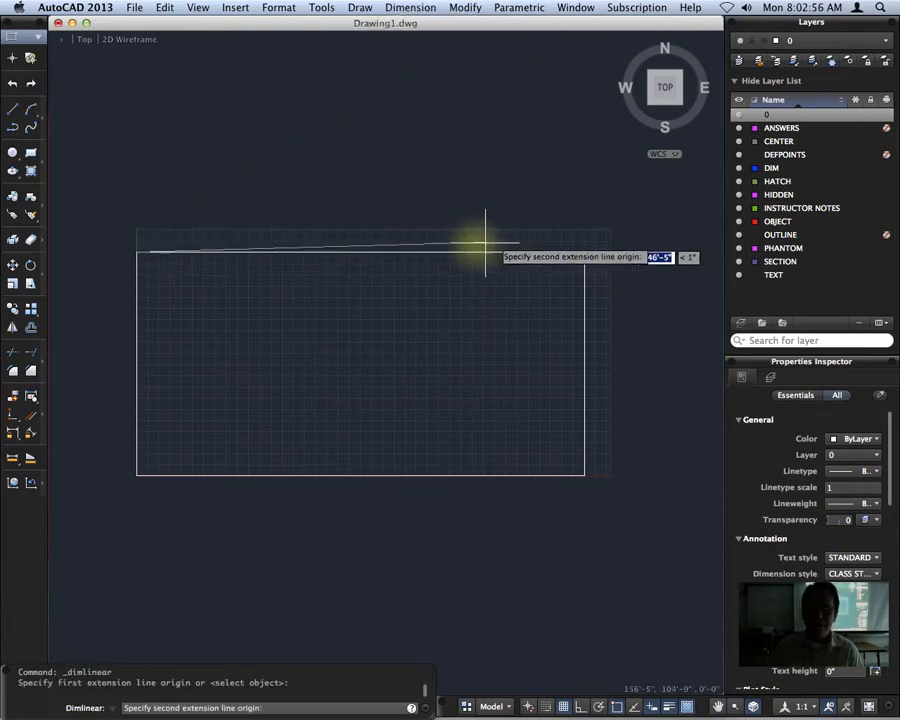
left_click(584, 250)
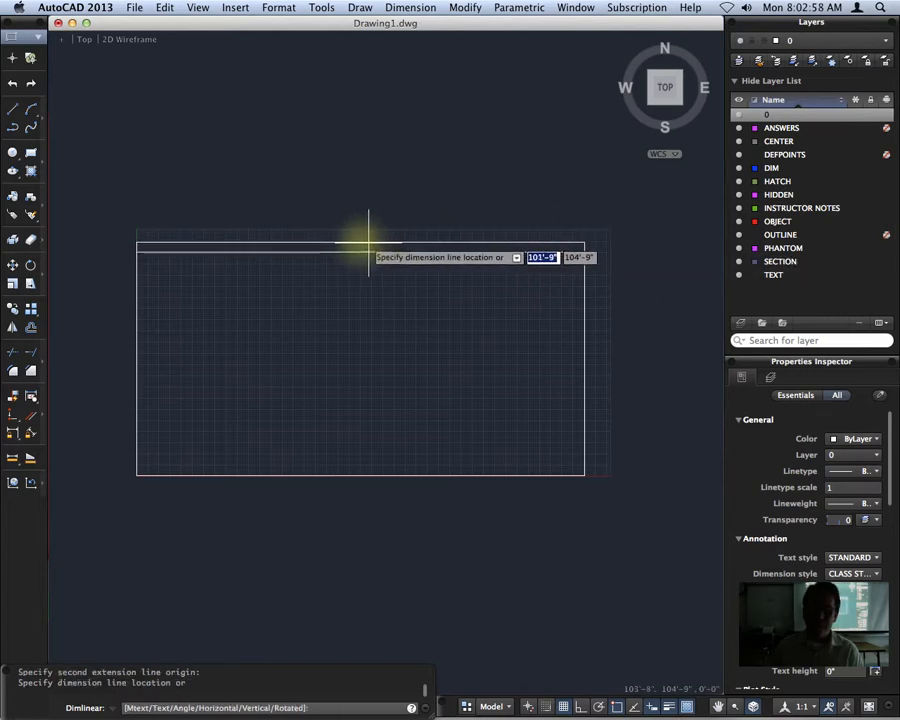
left_click(372, 242)
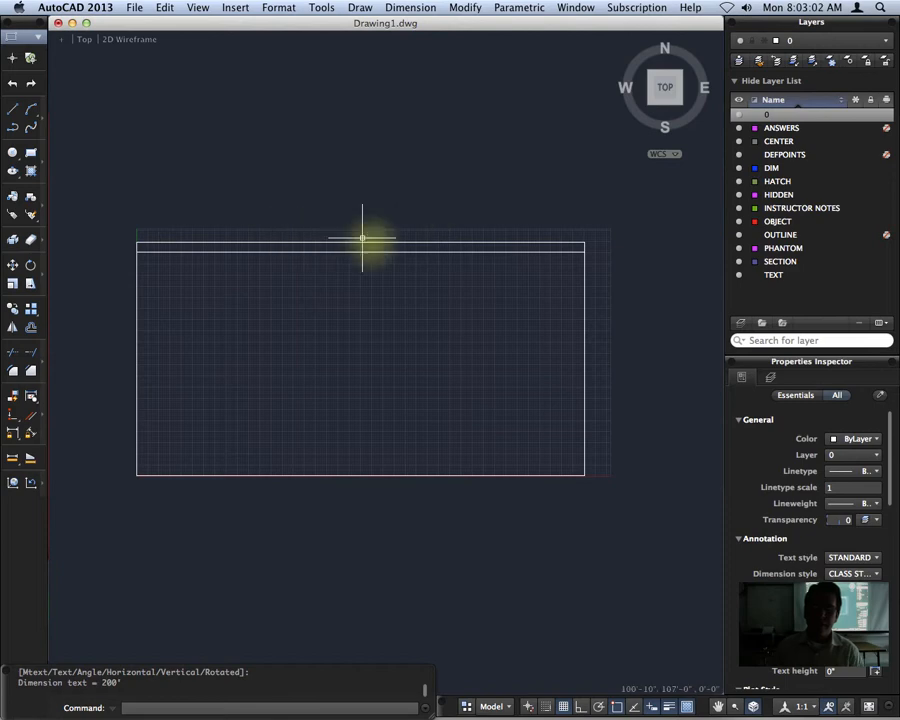
Examine the size of the new dimension's text and arrows up close and against the whole rectangle
scroll(363, 238, "up", 5)
scroll(362, 243, "up", 5)
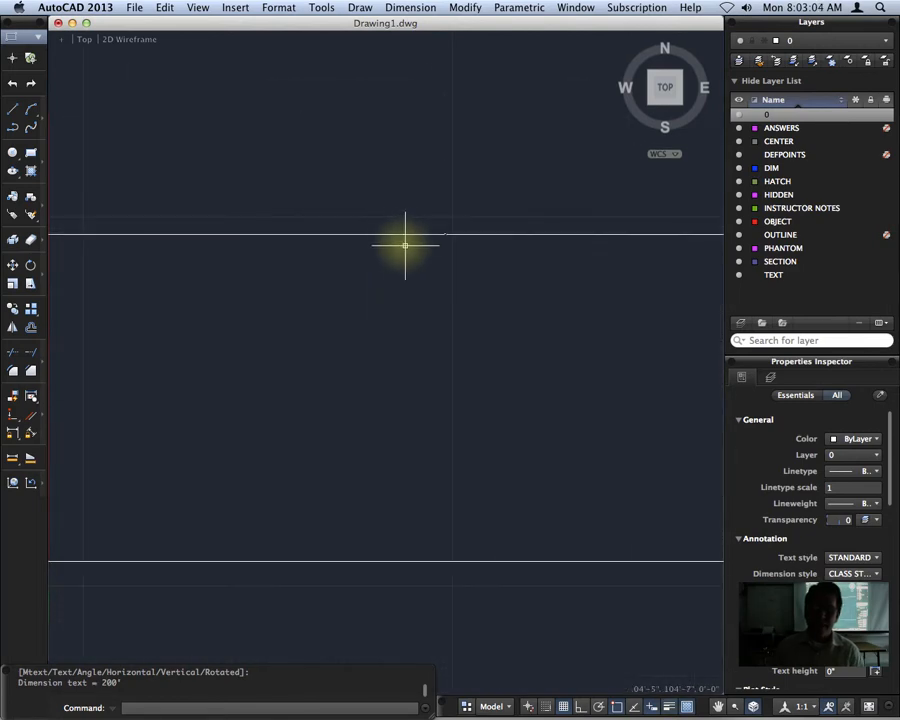
scroll(428, 232, "up", 5)
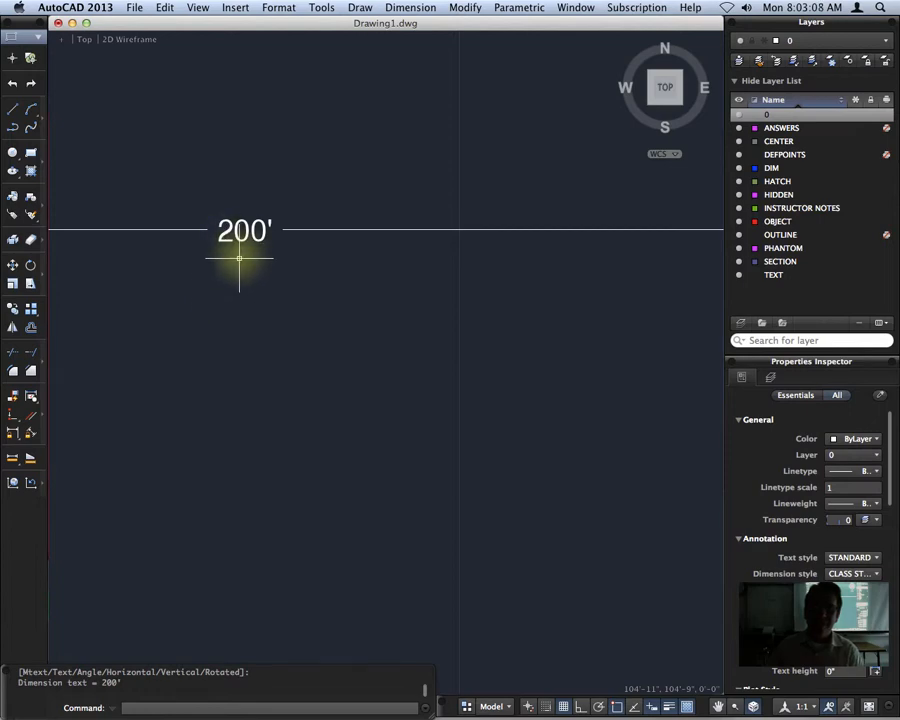
scroll(240, 260, "down", 8)
scroll(239, 280, "down", 10)
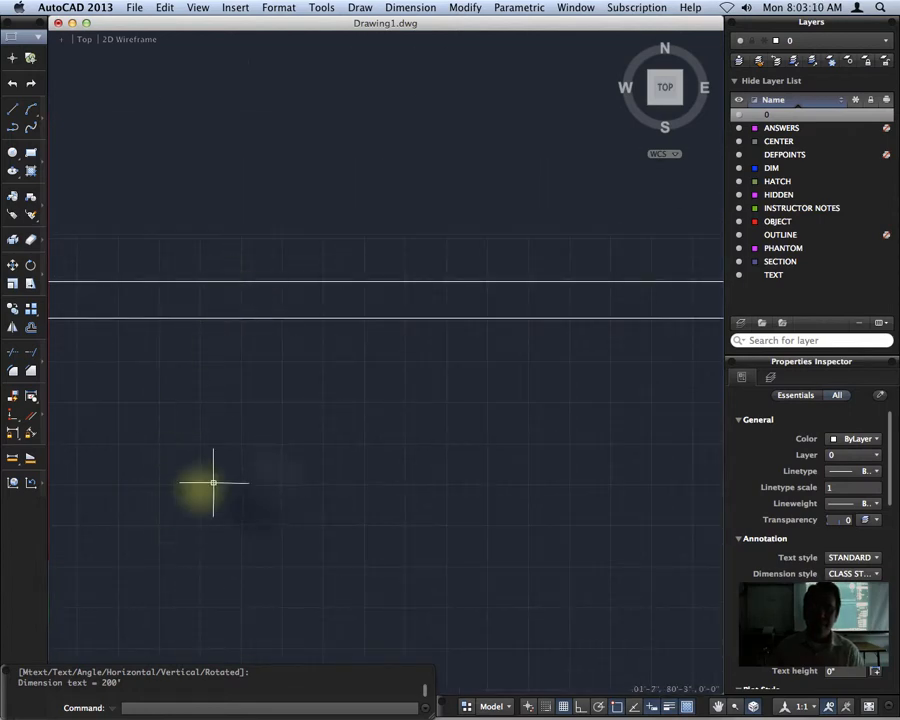
middle_click_drag(267, 486, 408, 311)
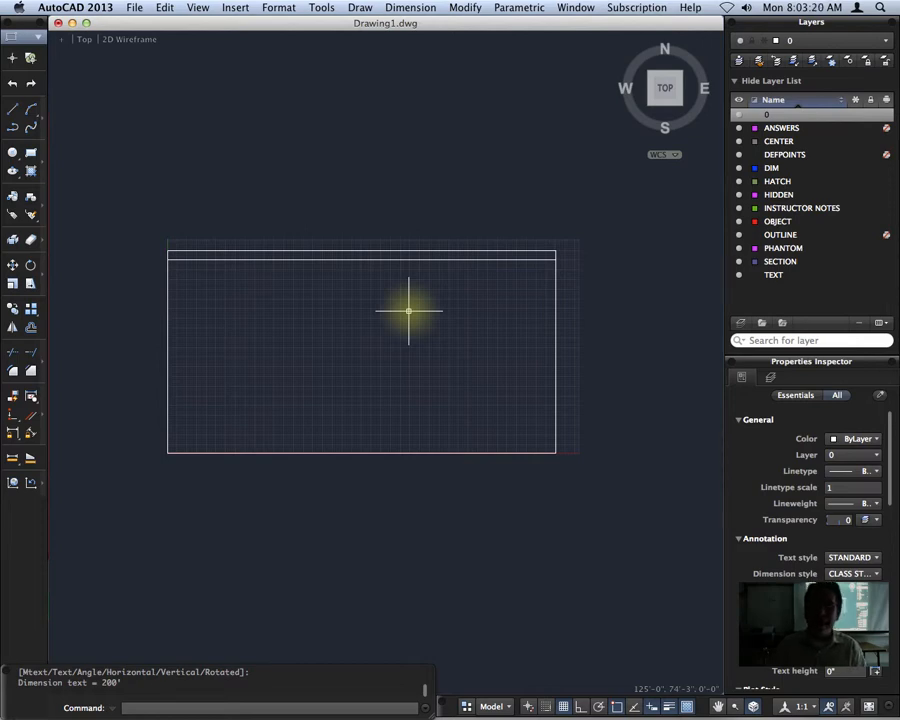
Review the line, arrow and text settings of the CLASS STYLE dimension style, and set its overall scale to 100
type("d")
key("Return")
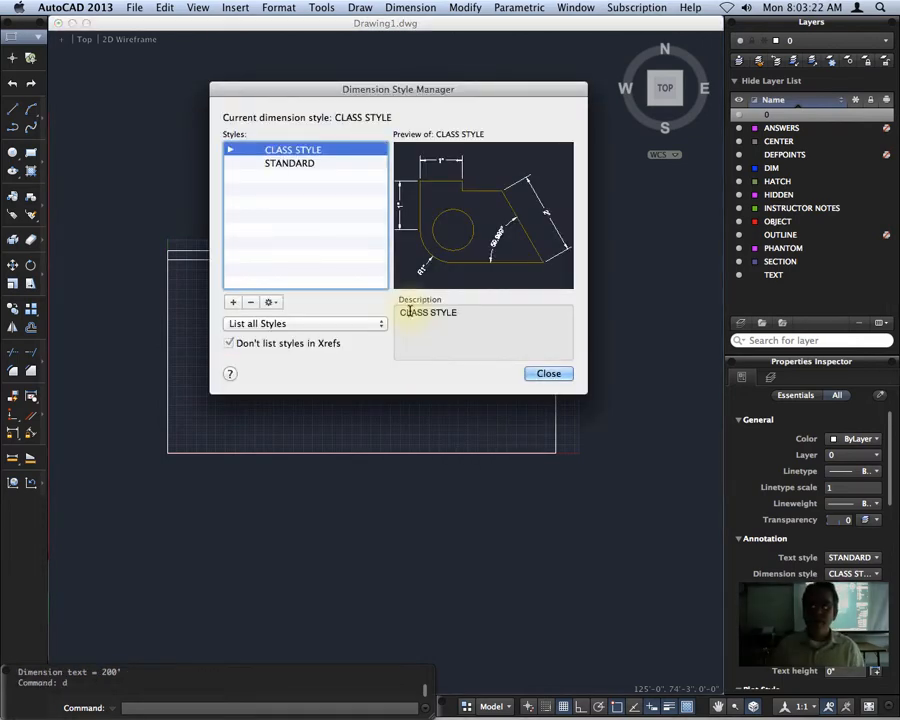
left_click(270, 302)
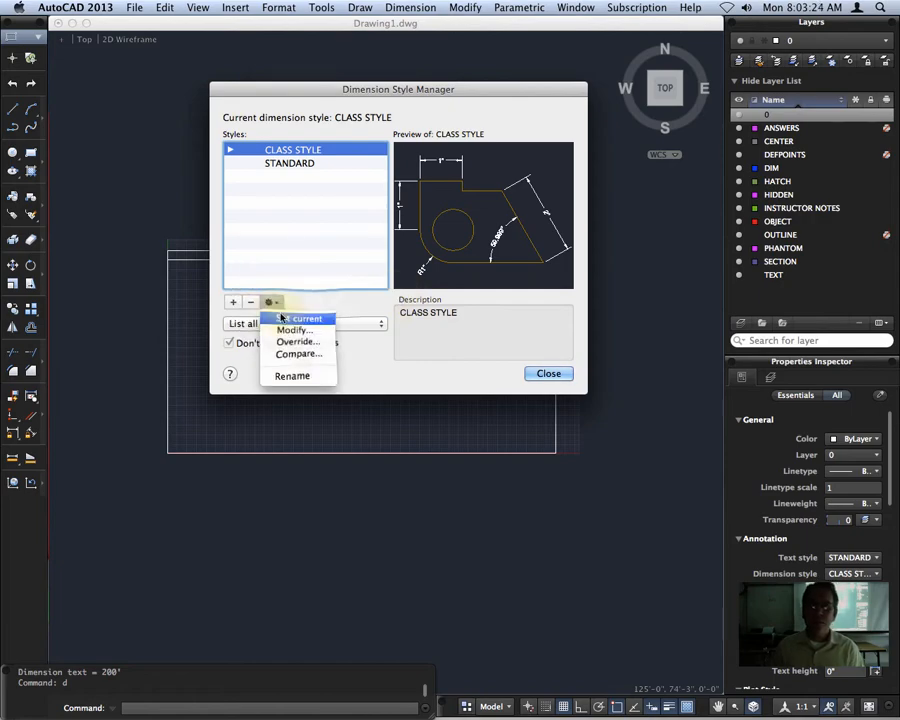
left_click(297, 330)
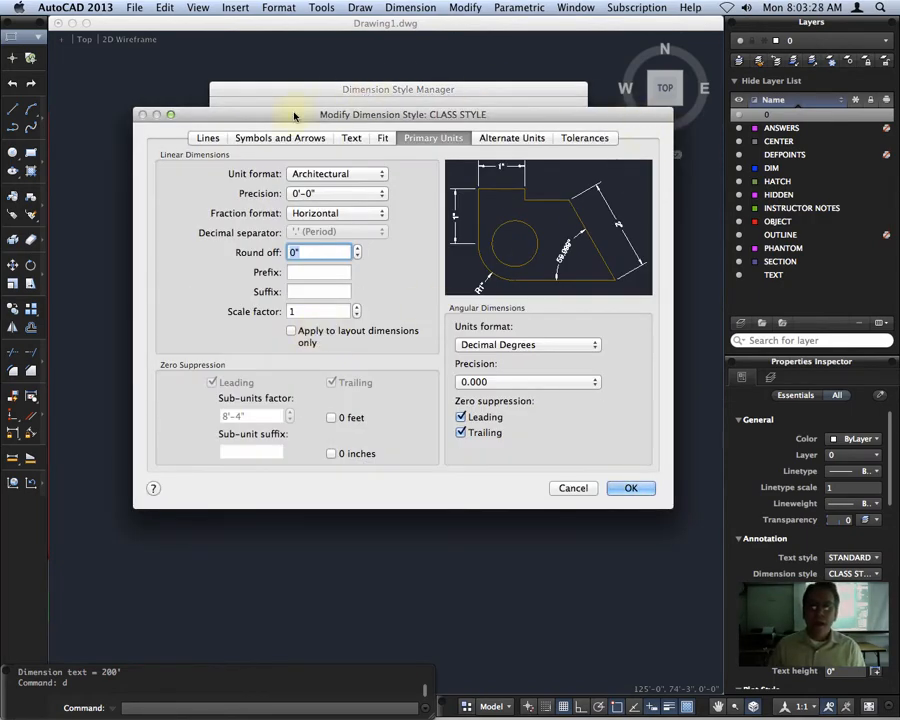
left_click(205, 140)
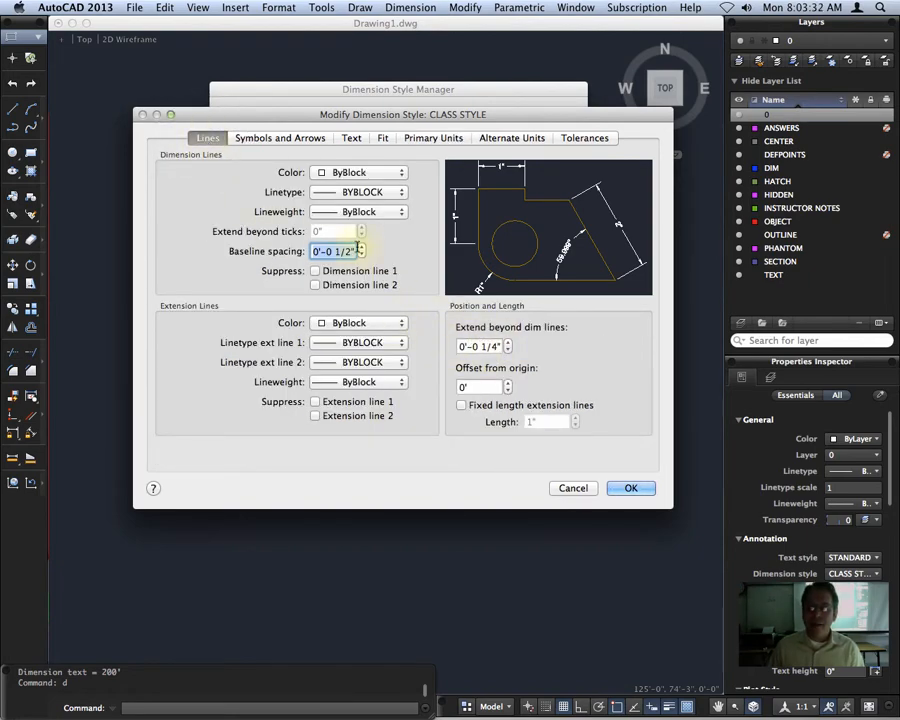
left_click(278, 139)
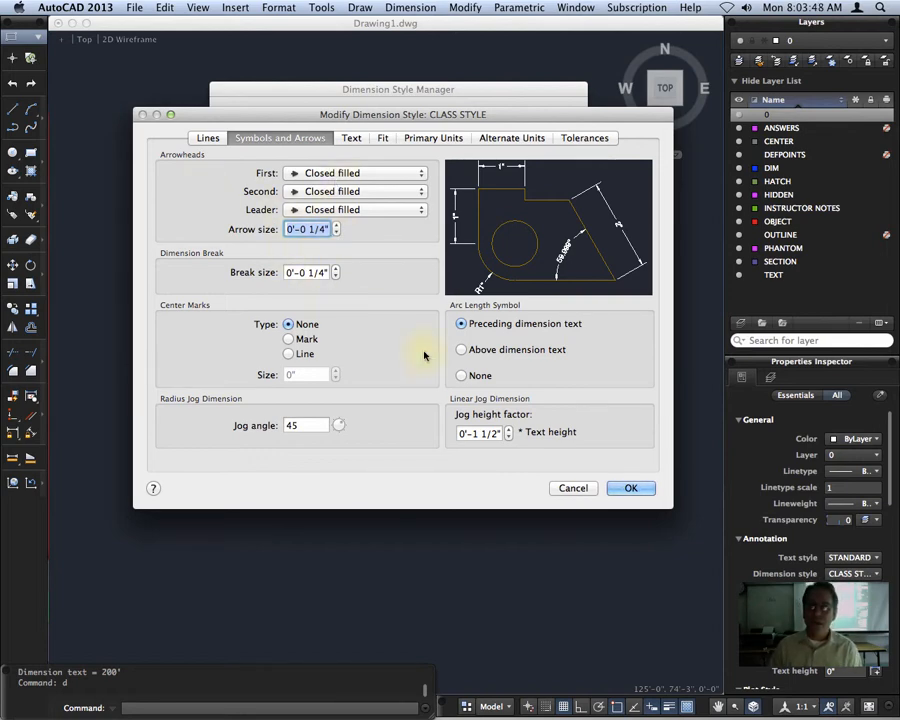
left_click(364, 138)
left_click(383, 139)
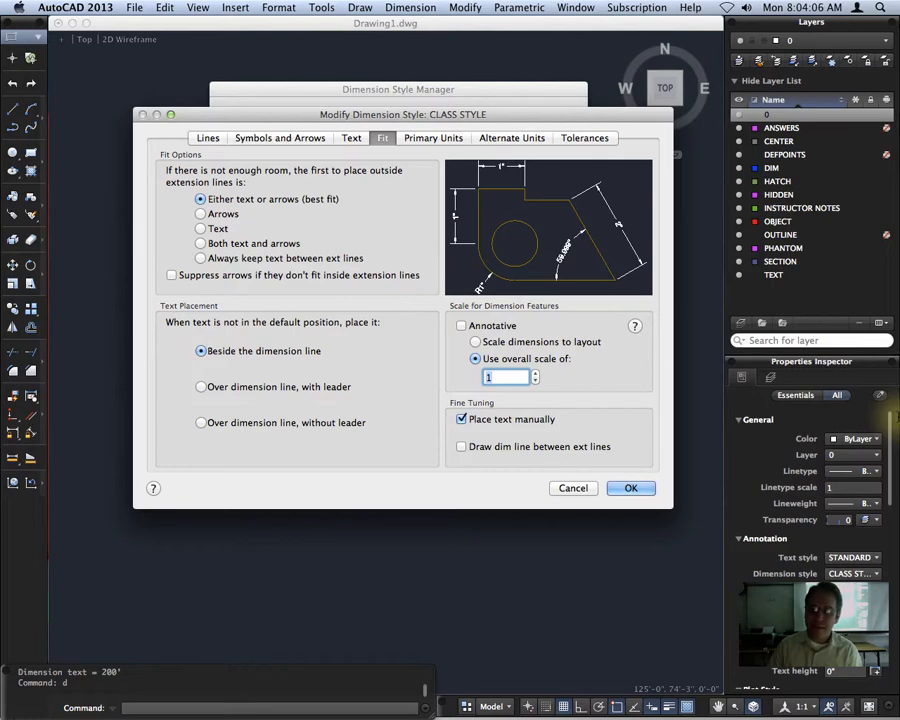
type("10")
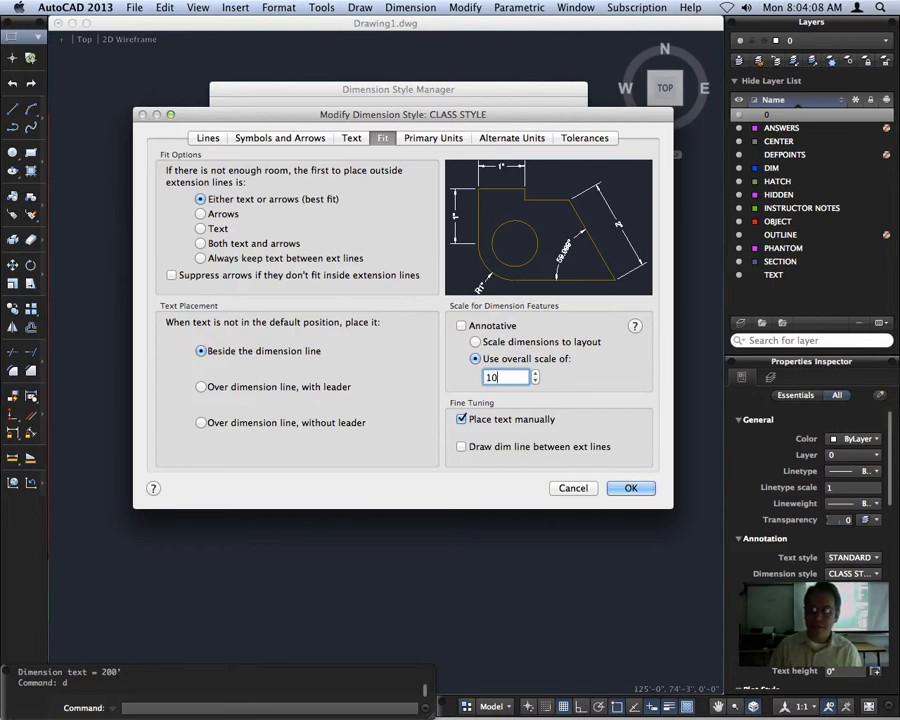
type("0")
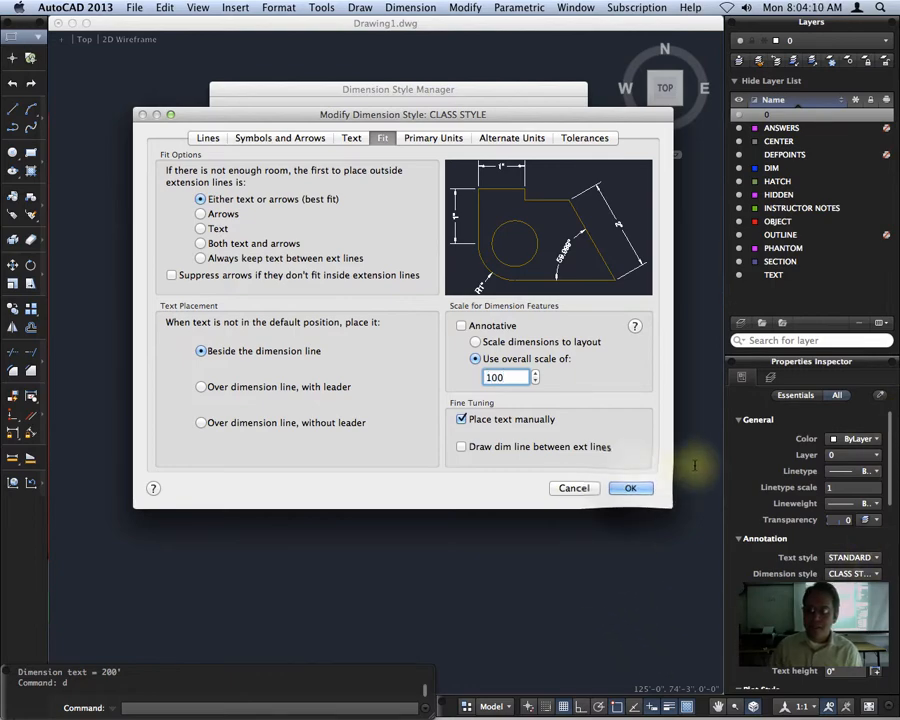
left_click(630, 488)
left_click(543, 374)
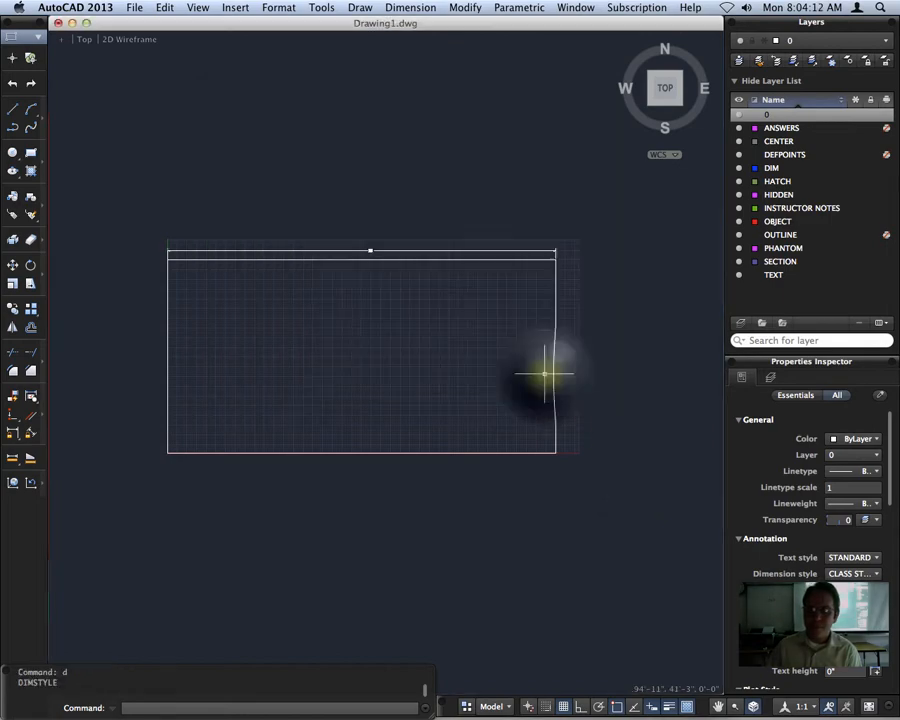
Check the dimension's legibility against the rectangle, and set the overall scale of the CLASS STYLE dimension style to 400
scroll(418, 318, "up", 5)
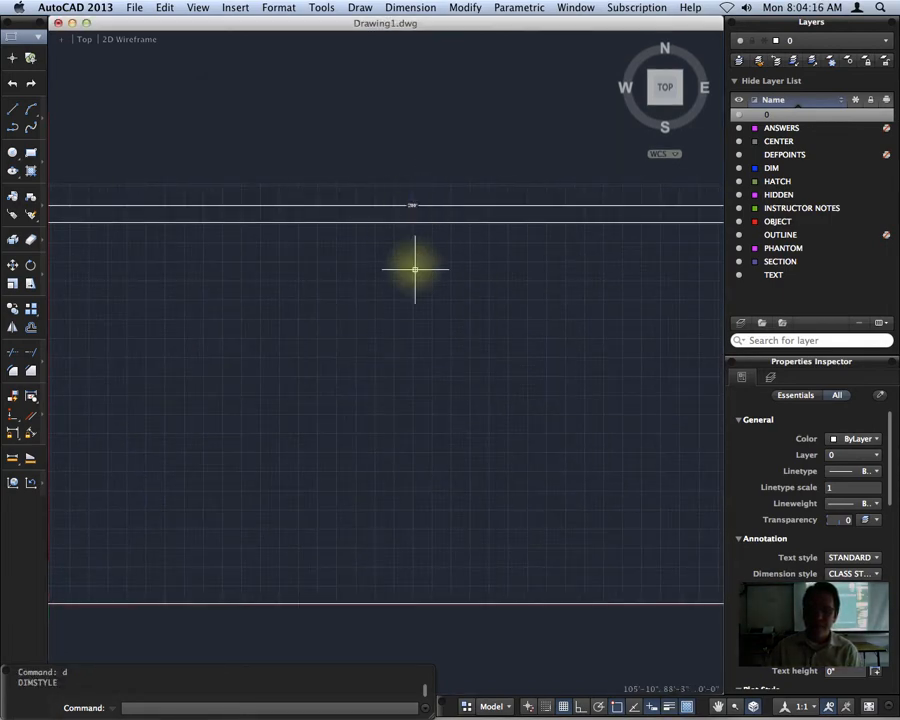
scroll(416, 262, "down", 1)
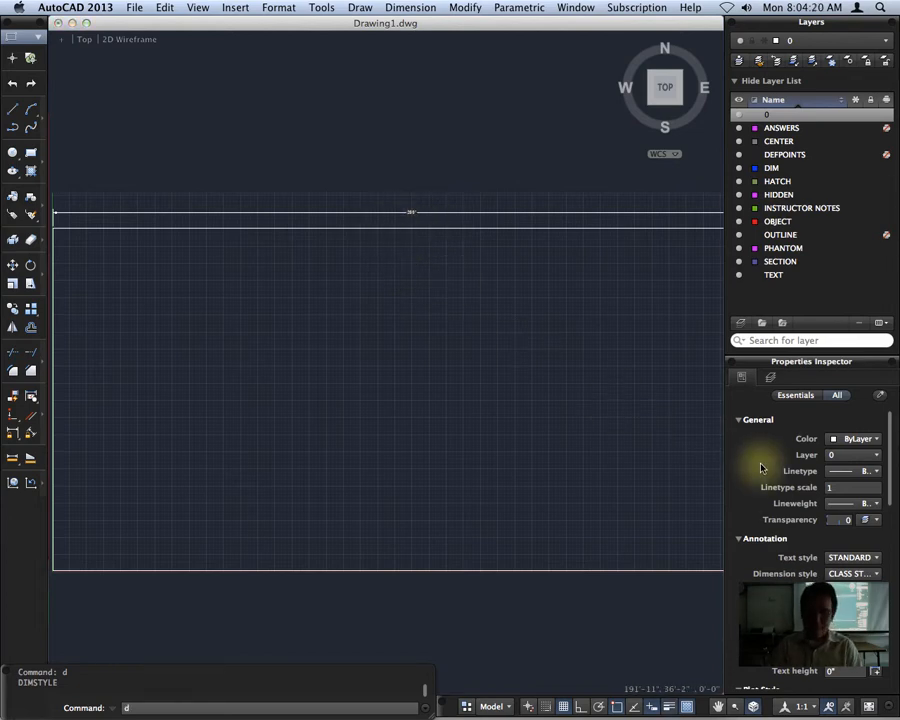
key("Return")
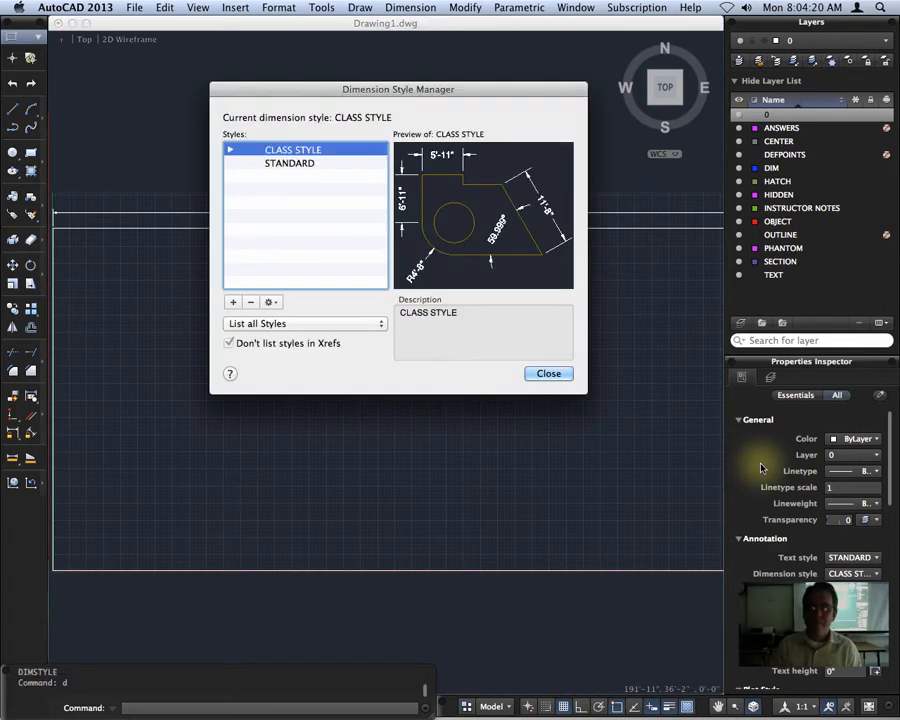
left_click(266, 300)
left_click(300, 328)
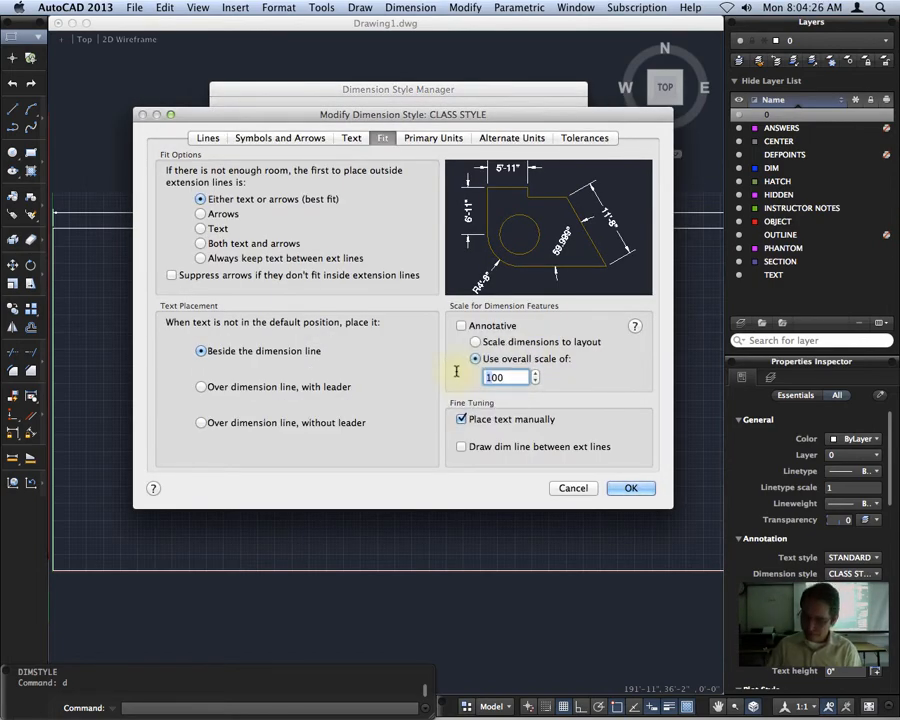
type("400")
left_click(631, 488)
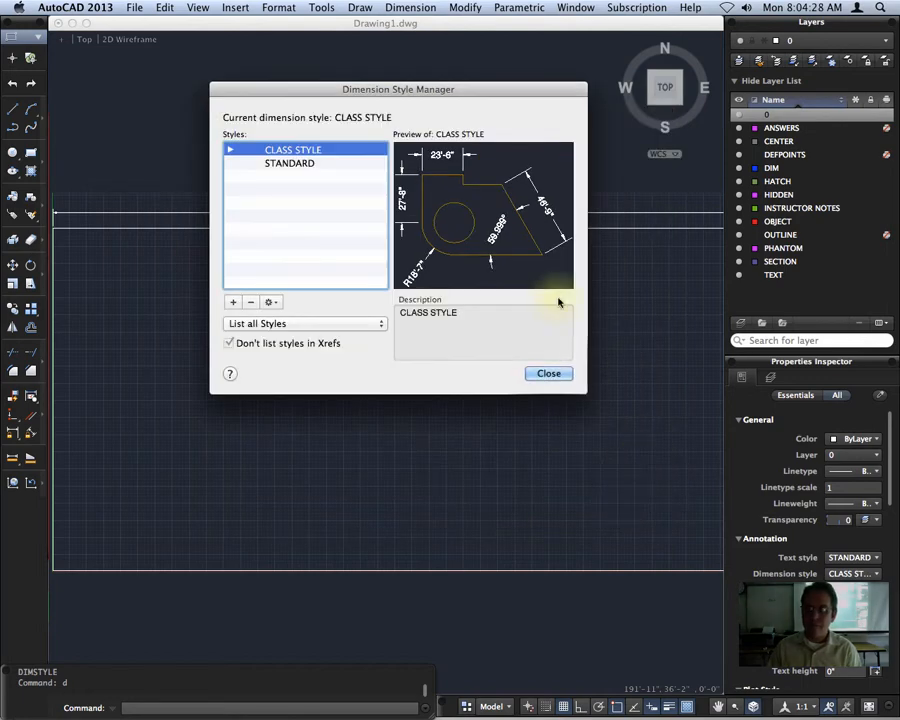
left_click(547, 371)
scroll(514, 416, "down", 2)
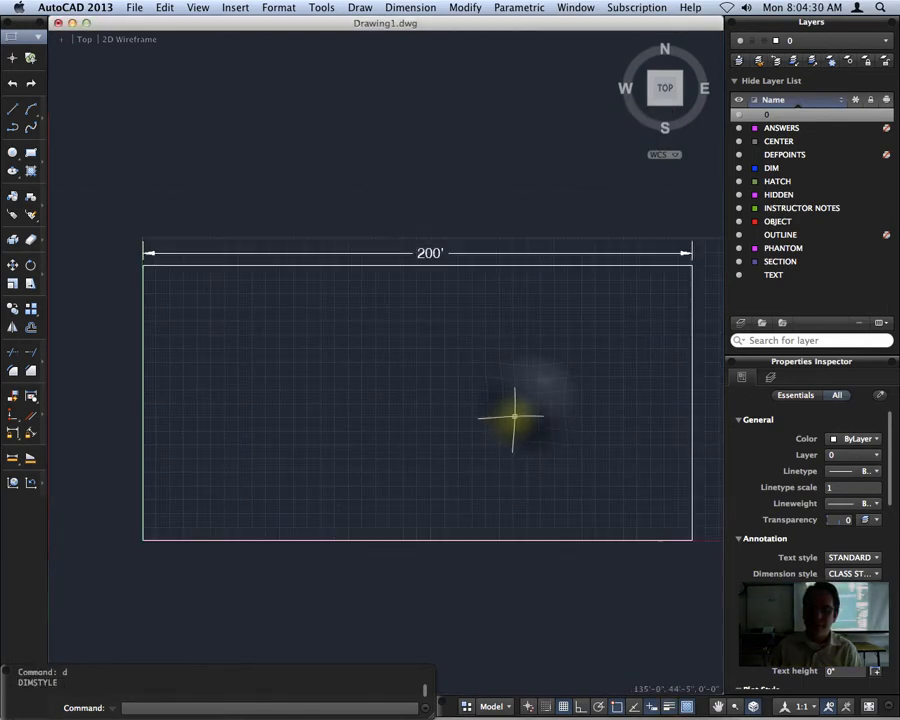
middle_click_drag(540, 408, 488, 362)
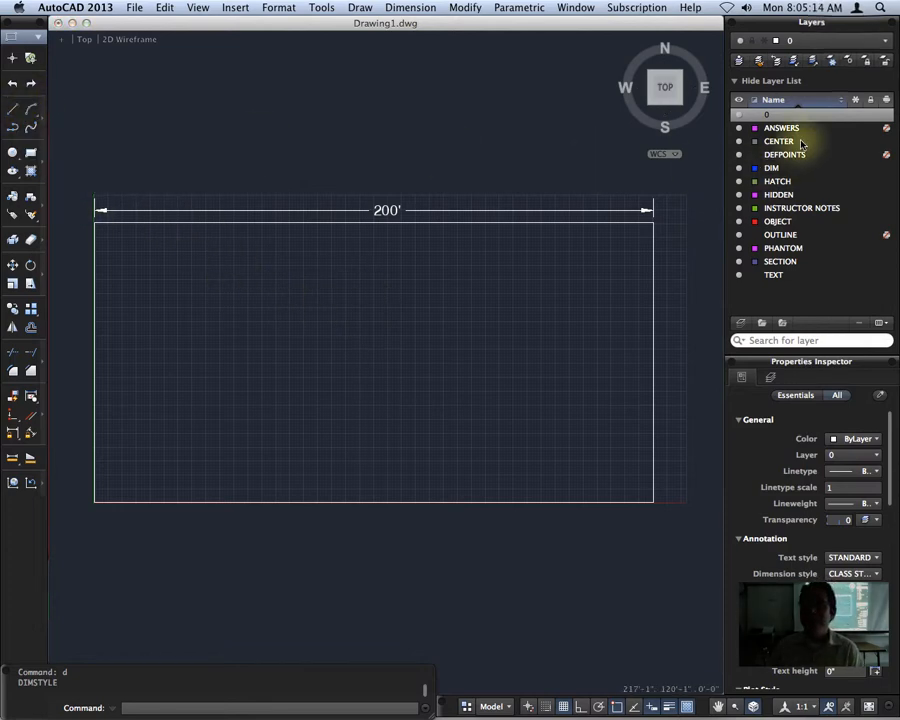
Make CENTER the current layer and, with Ortho on, draw a horizontal line from the rectangle's left-edge midpoint to beyond its right edge
left_click(800, 40)
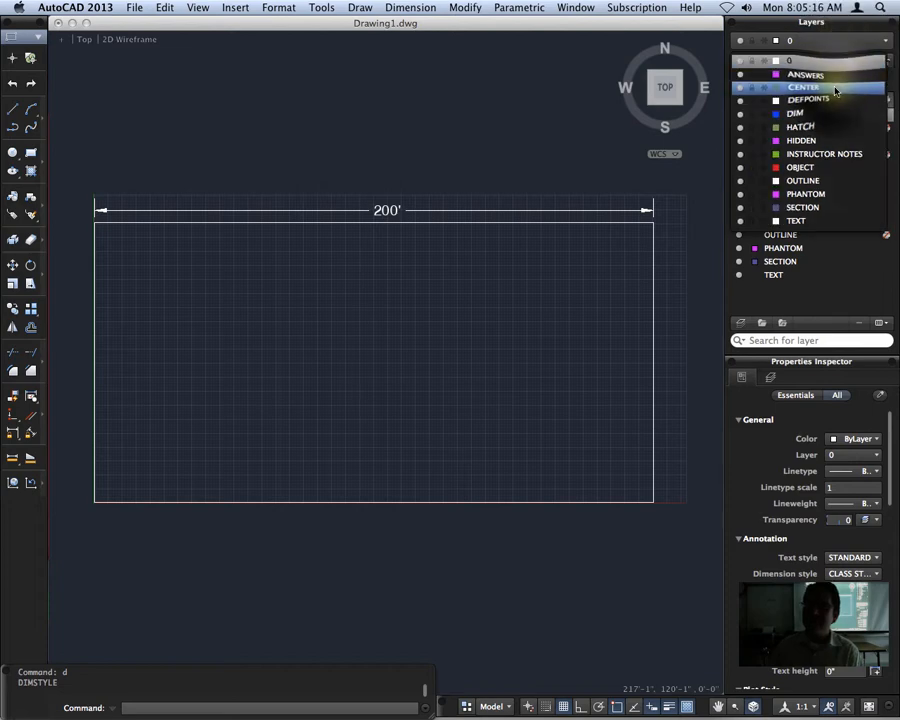
left_click(830, 87)
left_click(12, 110)
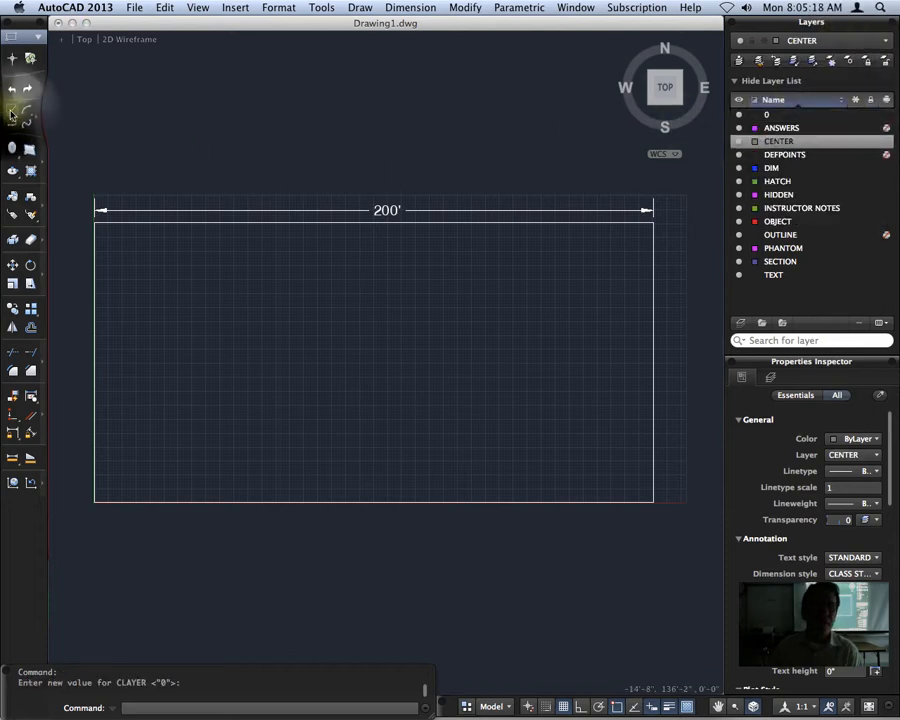
left_click(94, 362)
key("F8")
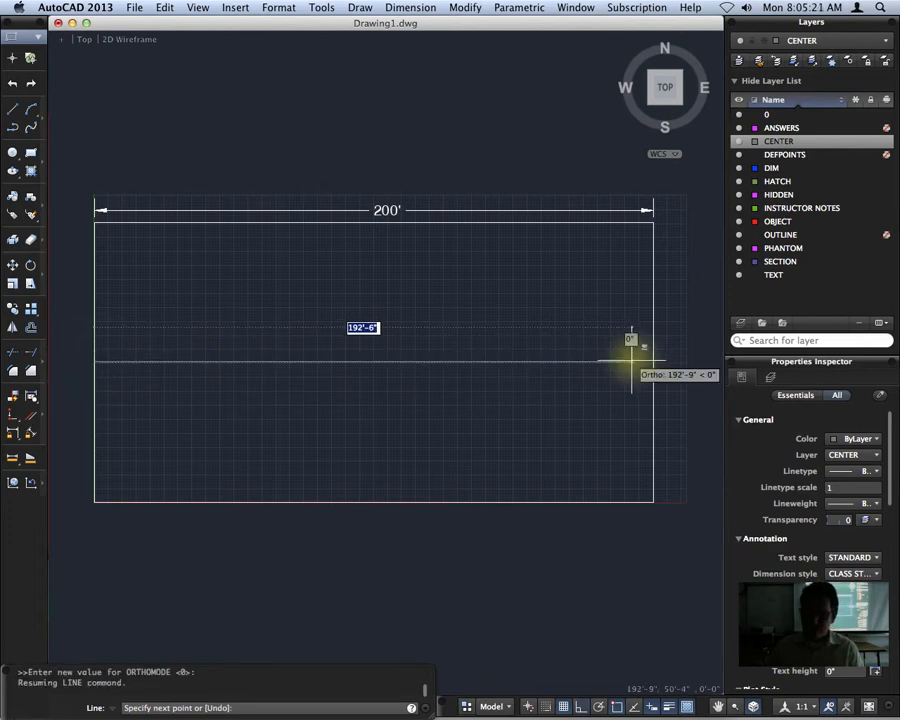
left_click(698, 360)
key("Return")
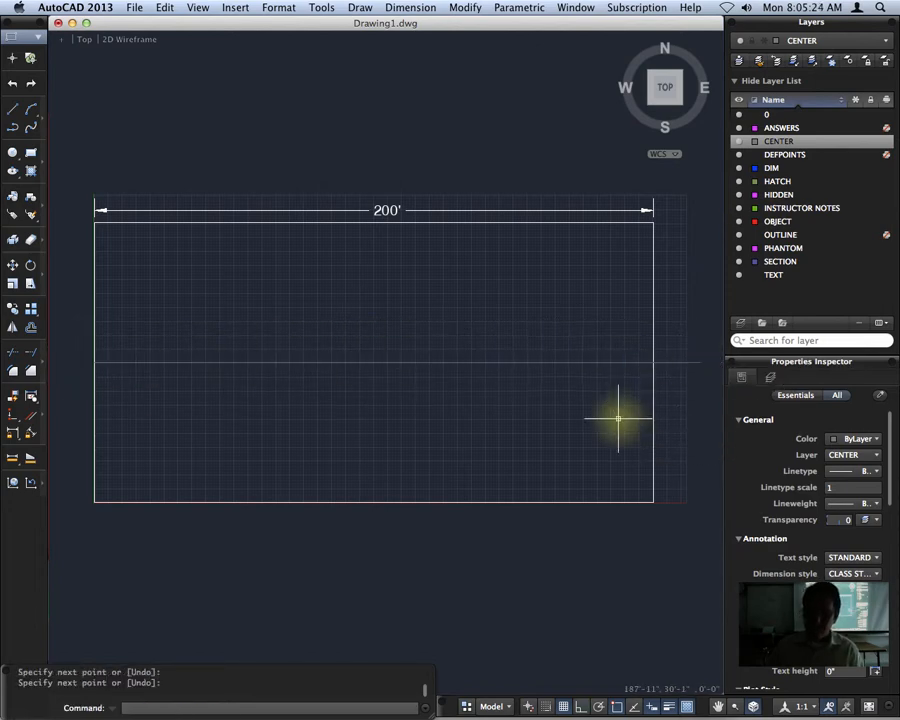
Shift the center line slightly left by its midpoint grip so it extends past both side edges of the rectangle
left_click(553, 362)
left_click(399, 362)
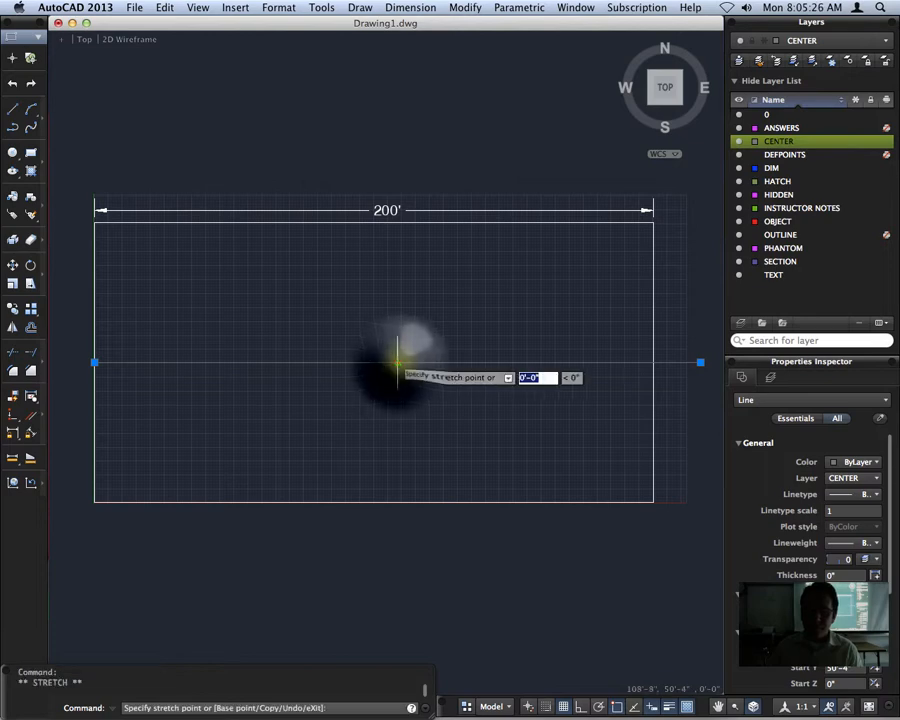
key("Escape")
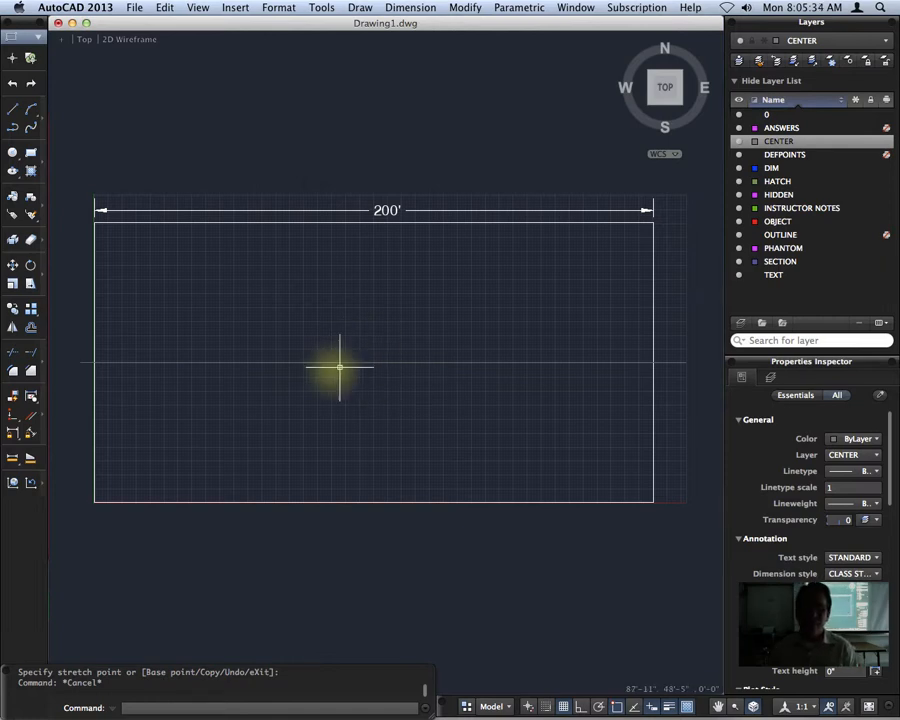
Examine the center line's dash pattern up close and with the whole rectangle in view
scroll(390, 362, "up", 5)
scroll(375, 362, "up", 4)
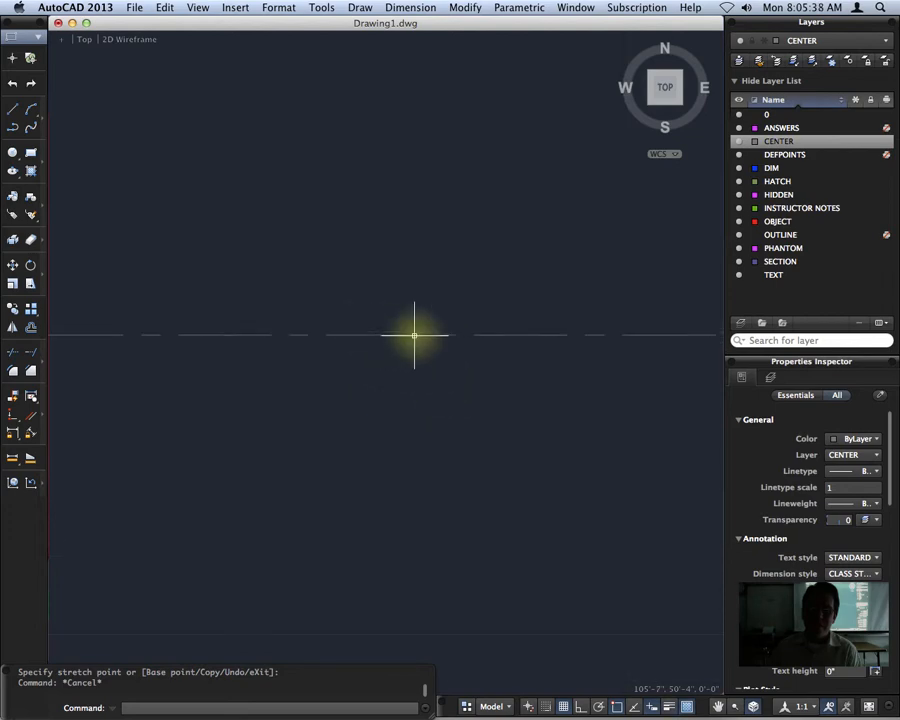
scroll(310, 337, "down", 3)
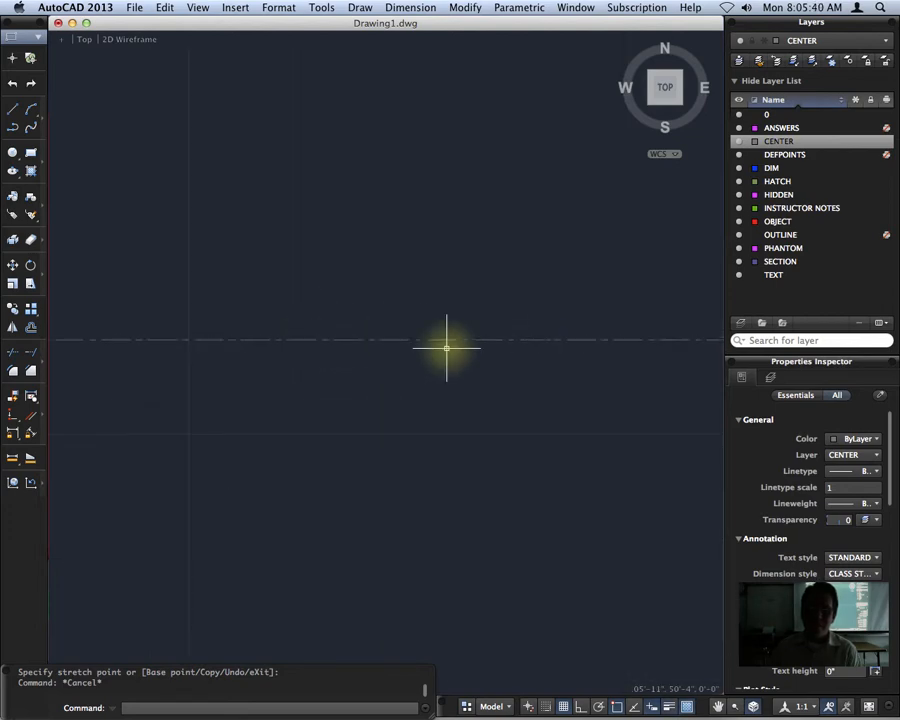
scroll(480, 348, "down", 2)
scroll(494, 356, "down", 4)
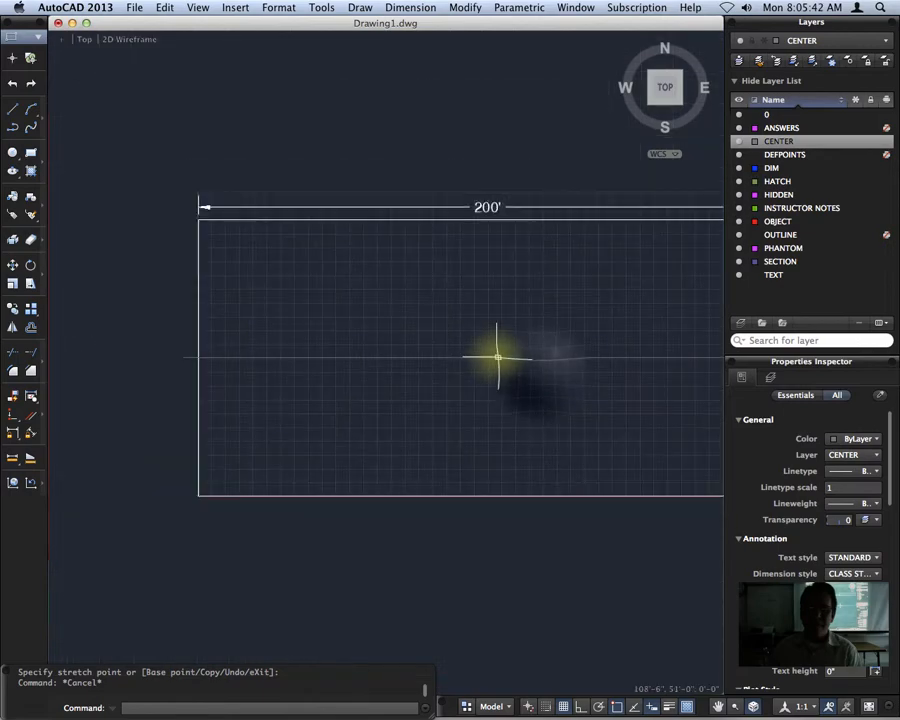
scroll(447, 343, "down", 1)
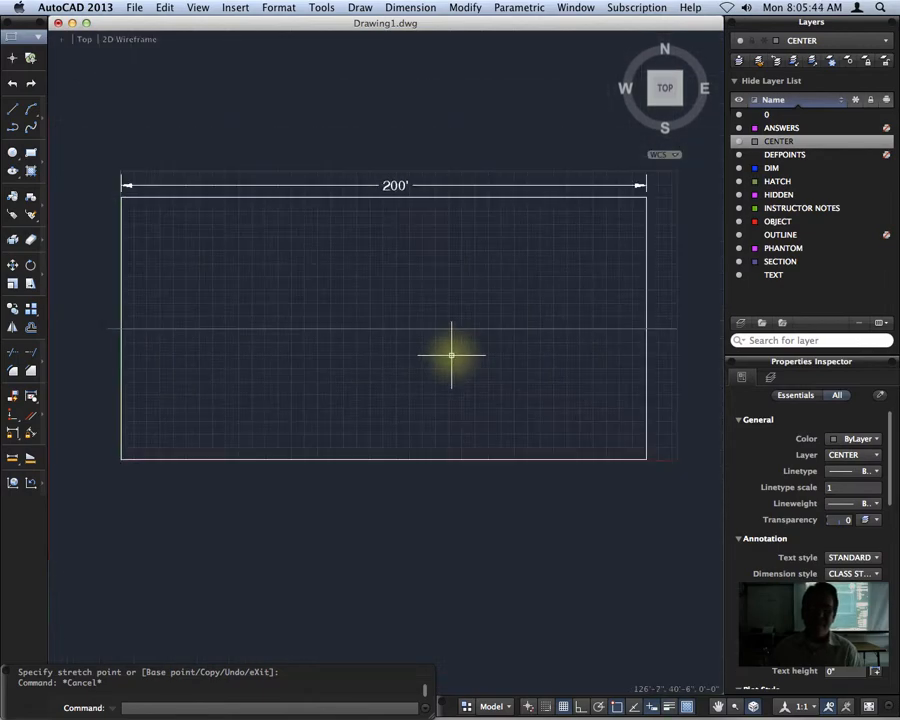
Set the global linetype scale to 400 and check the center line's dash pattern across the whole rectangle
scroll(452, 356, "up", 1)
mouse_move(315, 327)
middle_mouse_down()
mouse_move(366, 342)
mouse_move(334, 326)
middle_mouse_up()
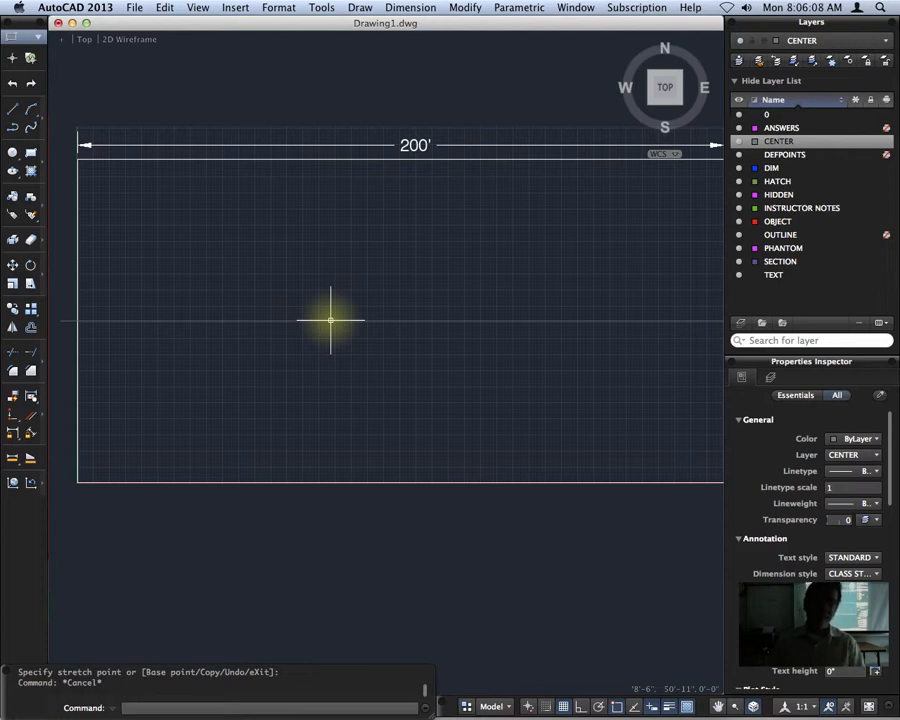
type("LTS")
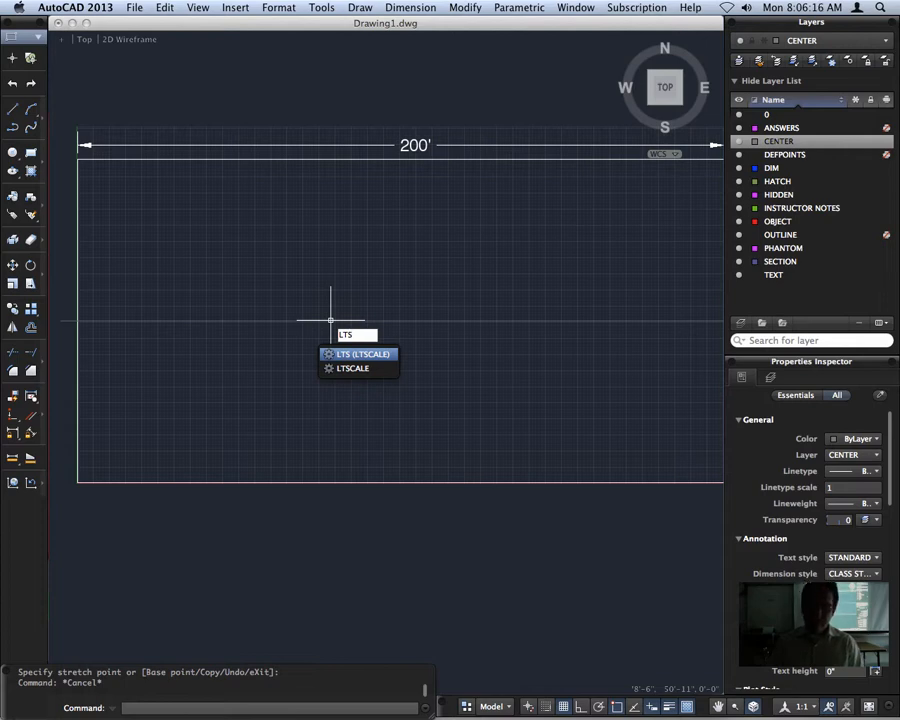
key("Return")
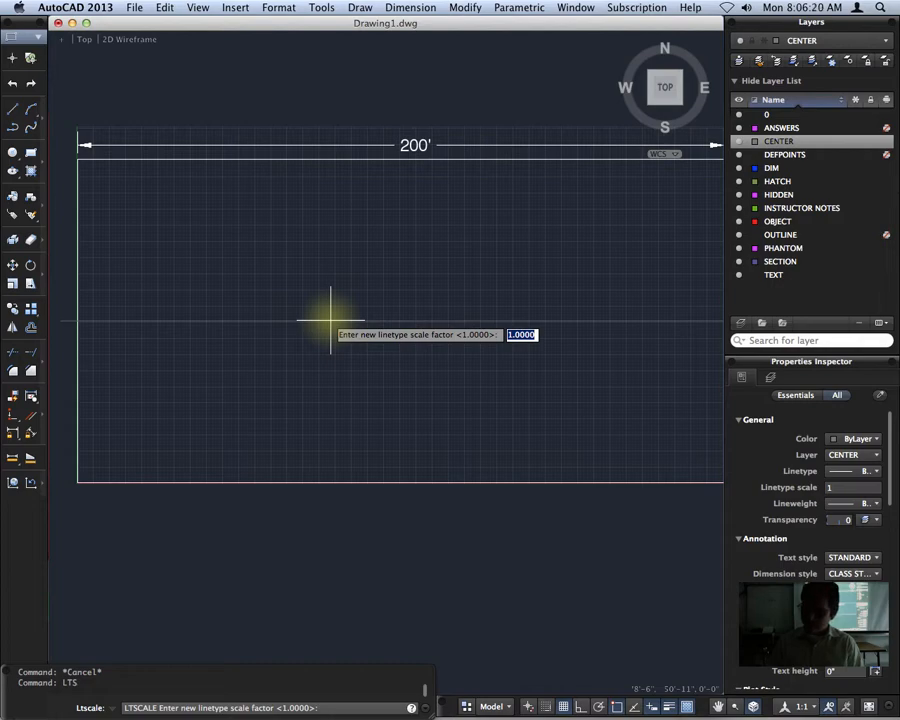
type("400")
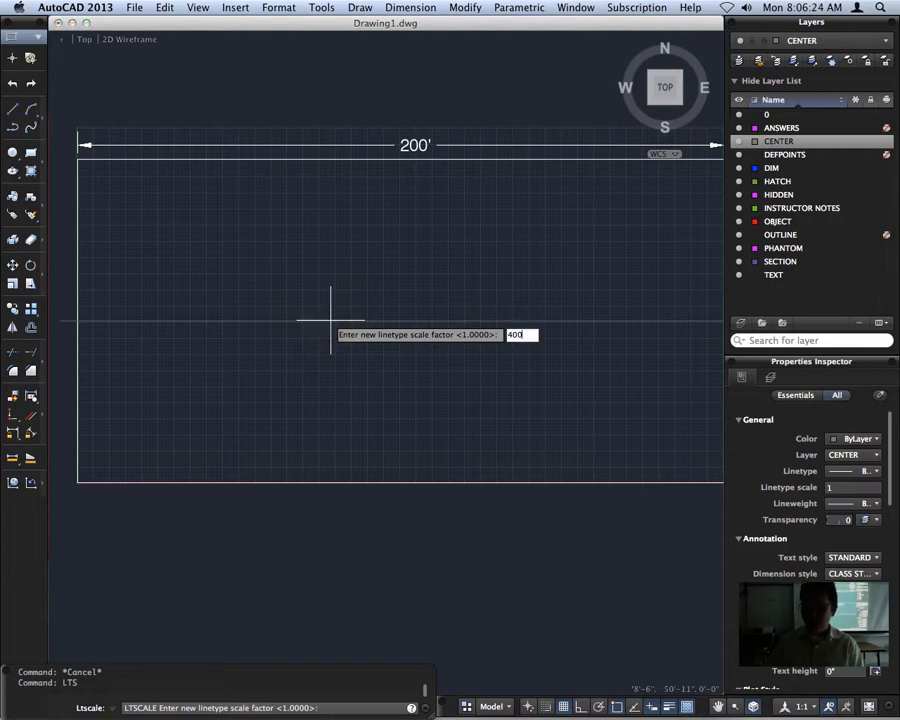
key("Return")
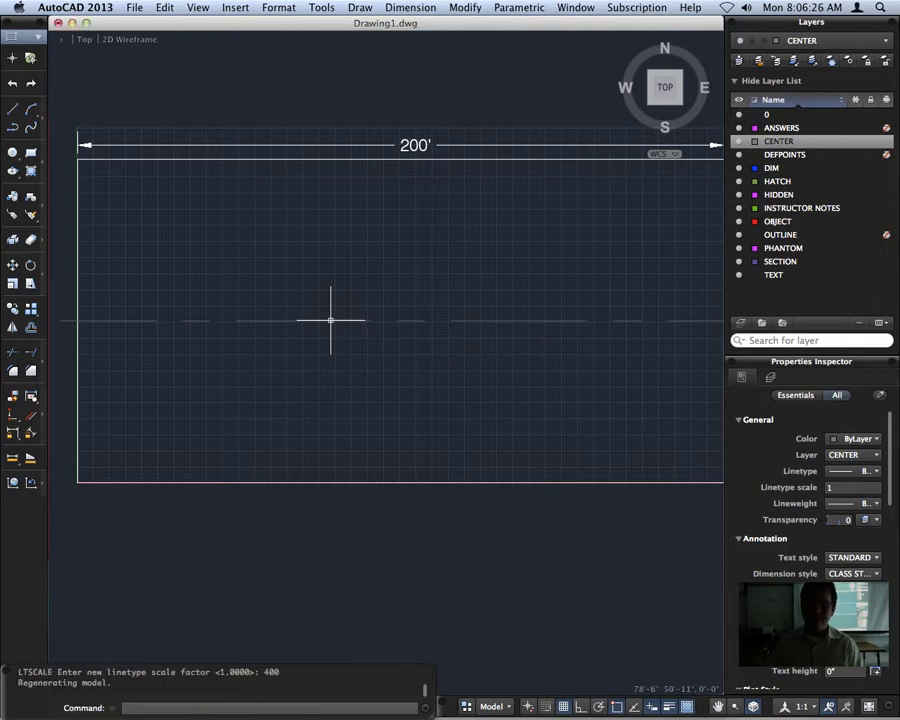
scroll(488, 472, "down", 2)
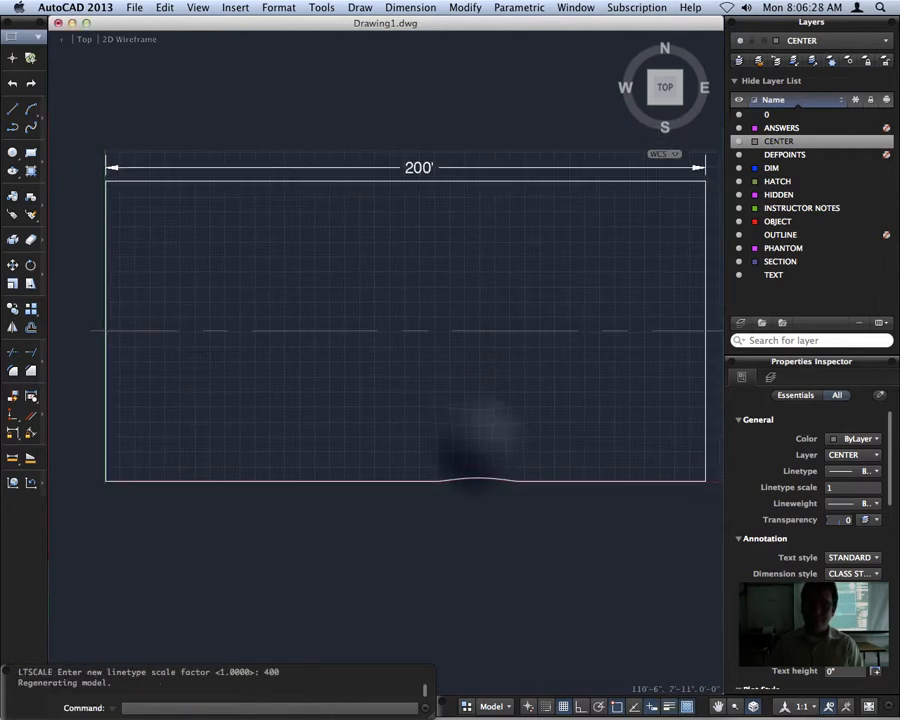
middle_click_drag(478, 448, 440, 380)
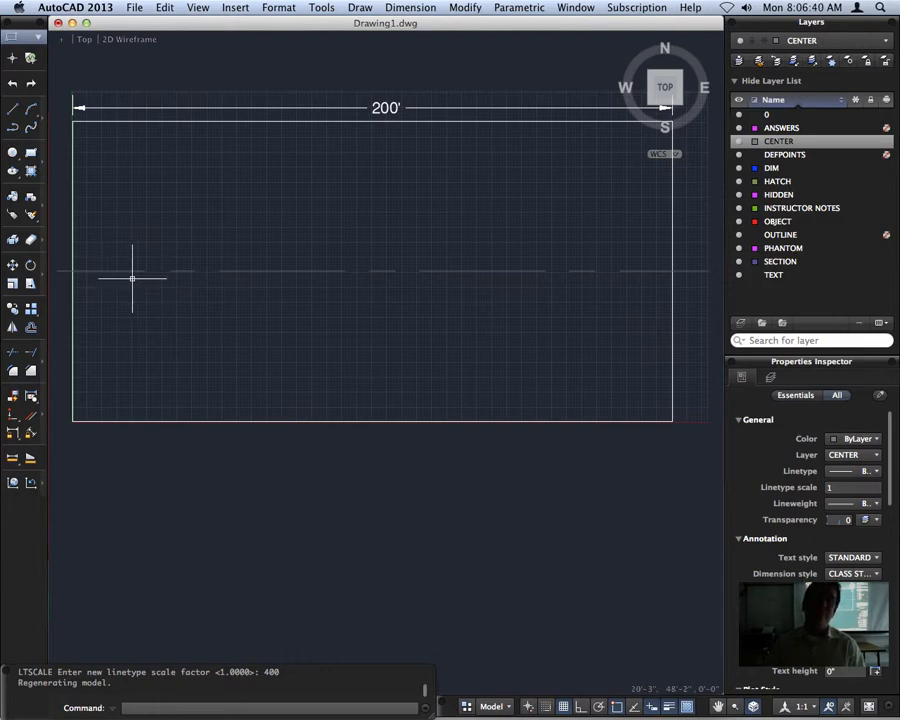
scroll(84, 263, "down", 1)
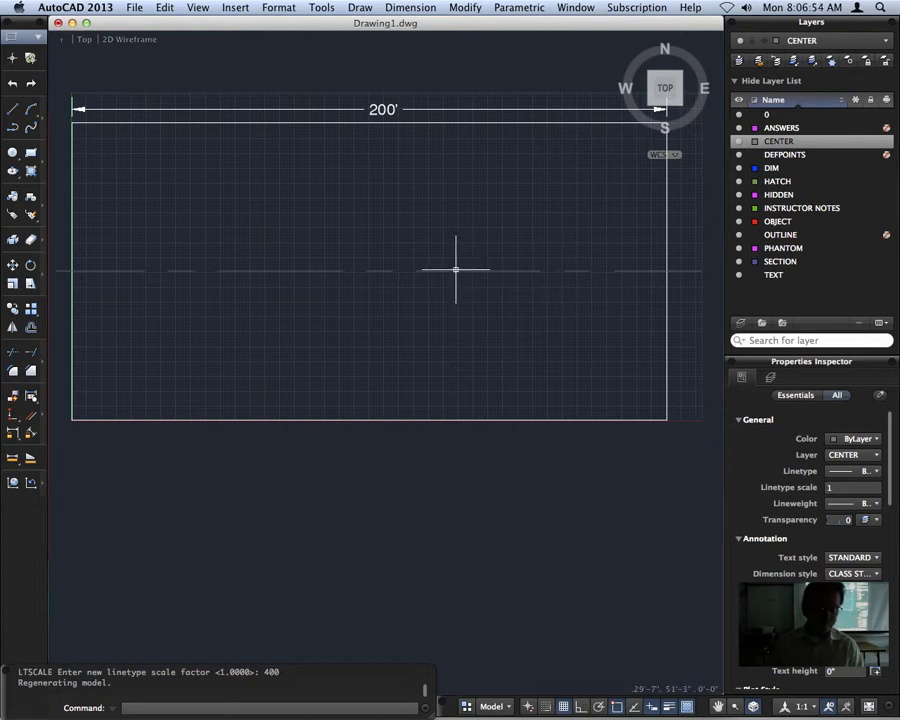
scroll(458, 270, "down", 2)
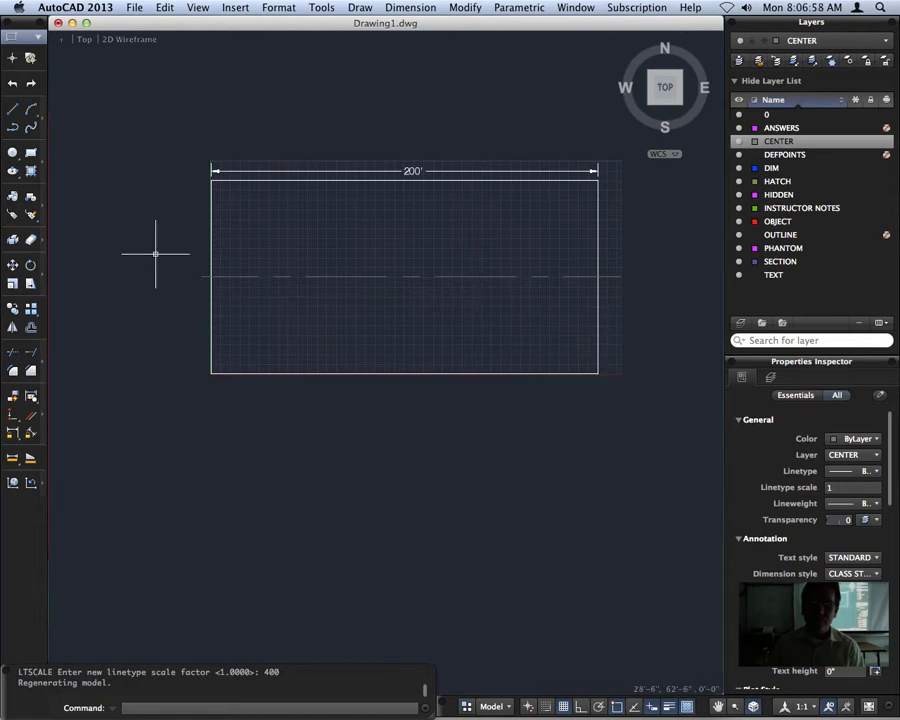
scroll(160, 272, "down", 1)
middle_click_drag(158, 271, 231, 264)
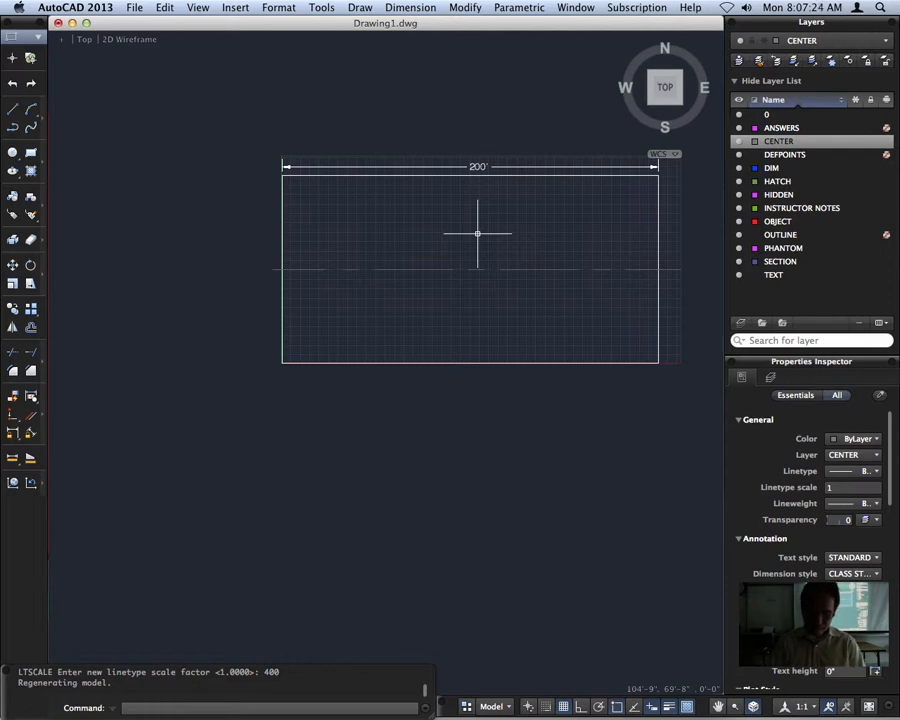
Fillet the rectangle's upper-right corner with a 50' radius, using the Multiple option
type("FILLET")
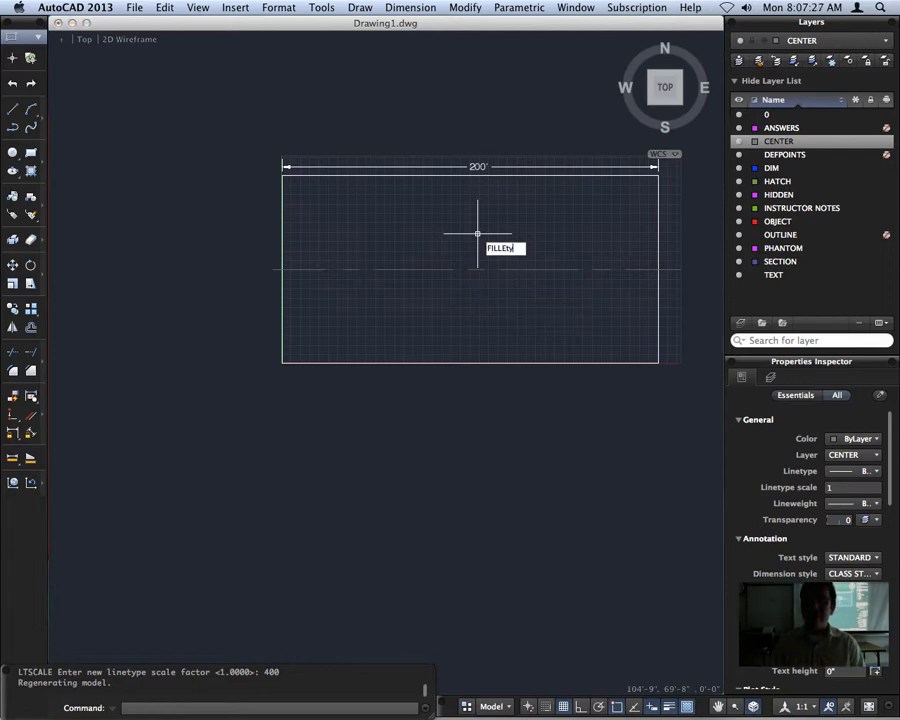
key("BackSpace")
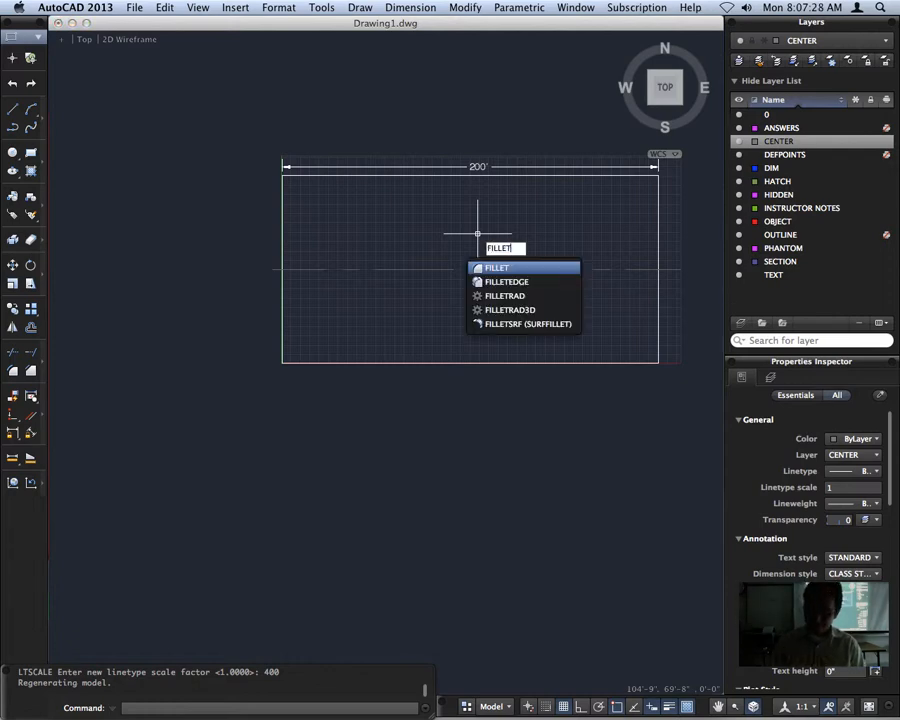
key("Return")
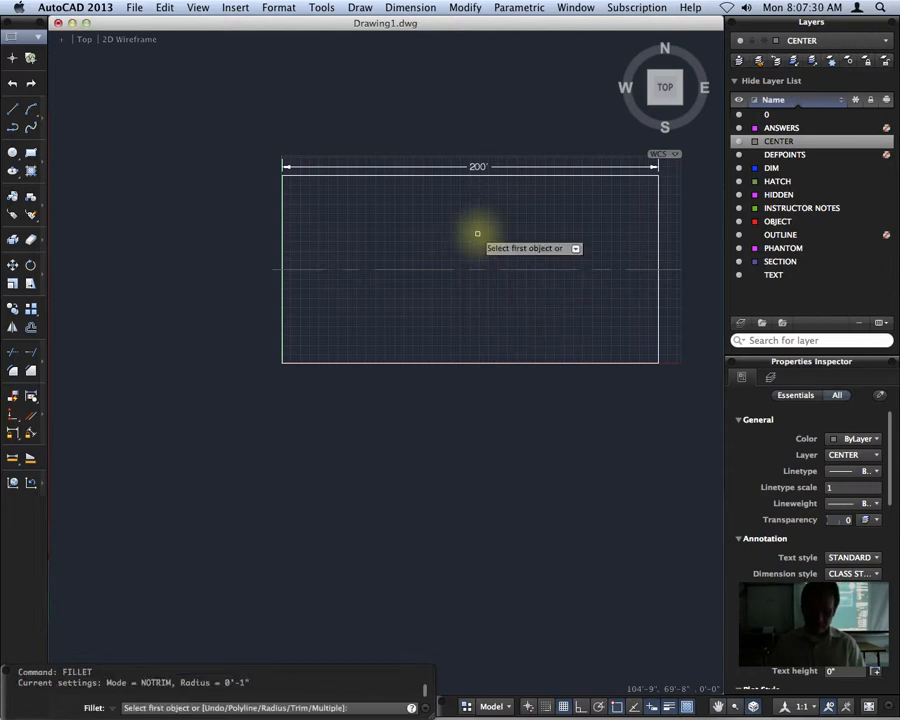
type("r")
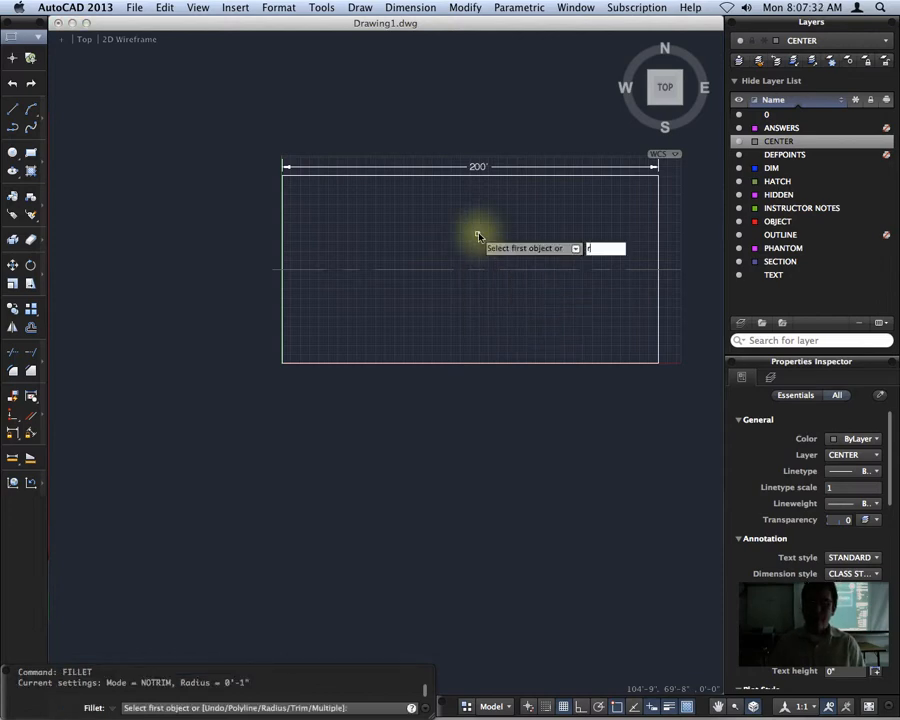
key("Return")
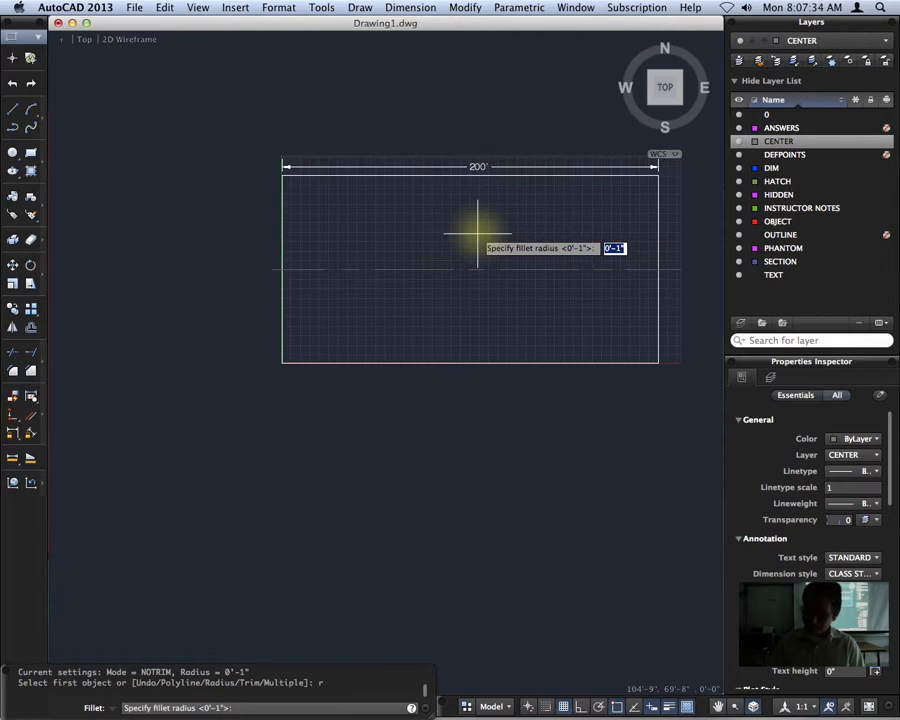
type("50")
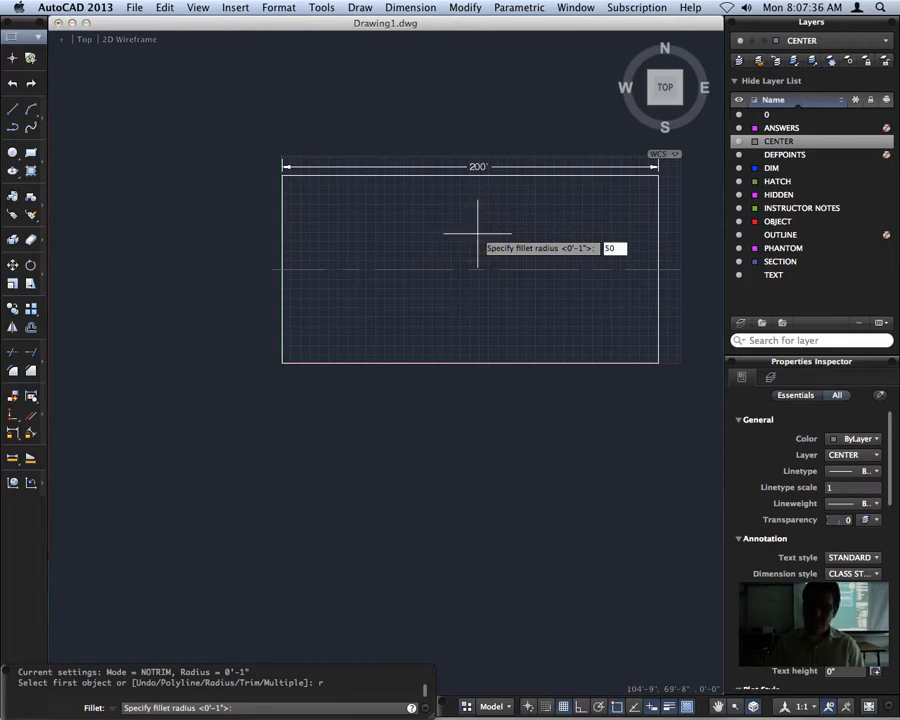
key("Return")
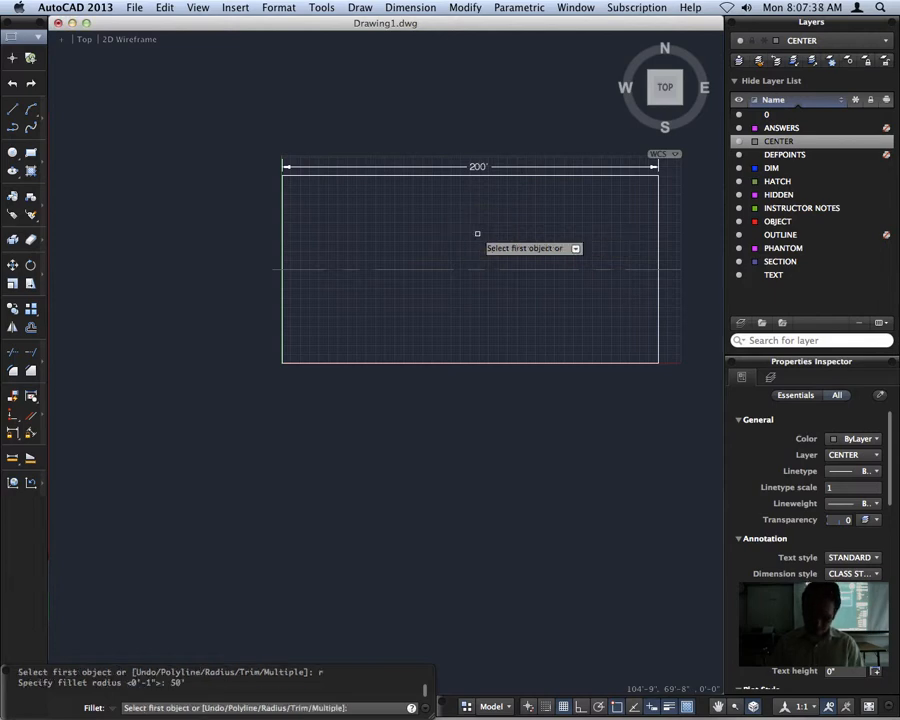
type("m")
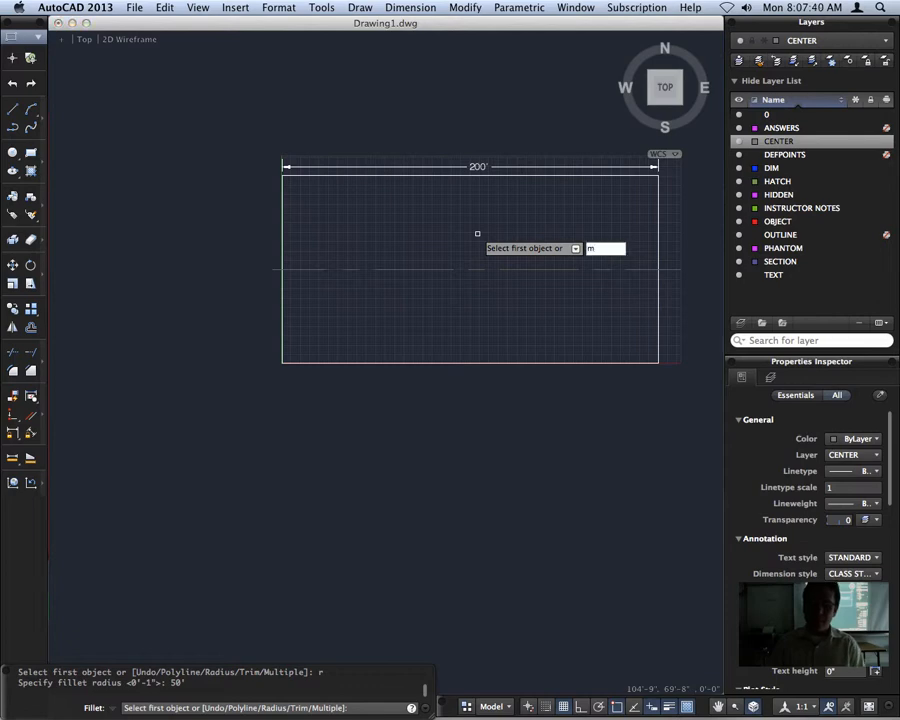
key("Return")
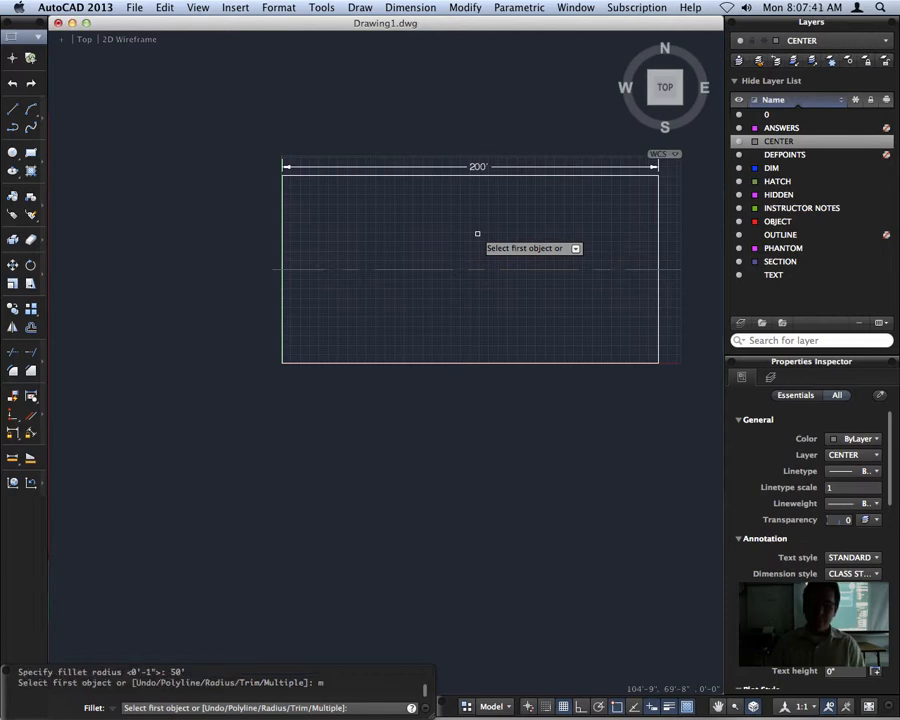
left_click(578, 175)
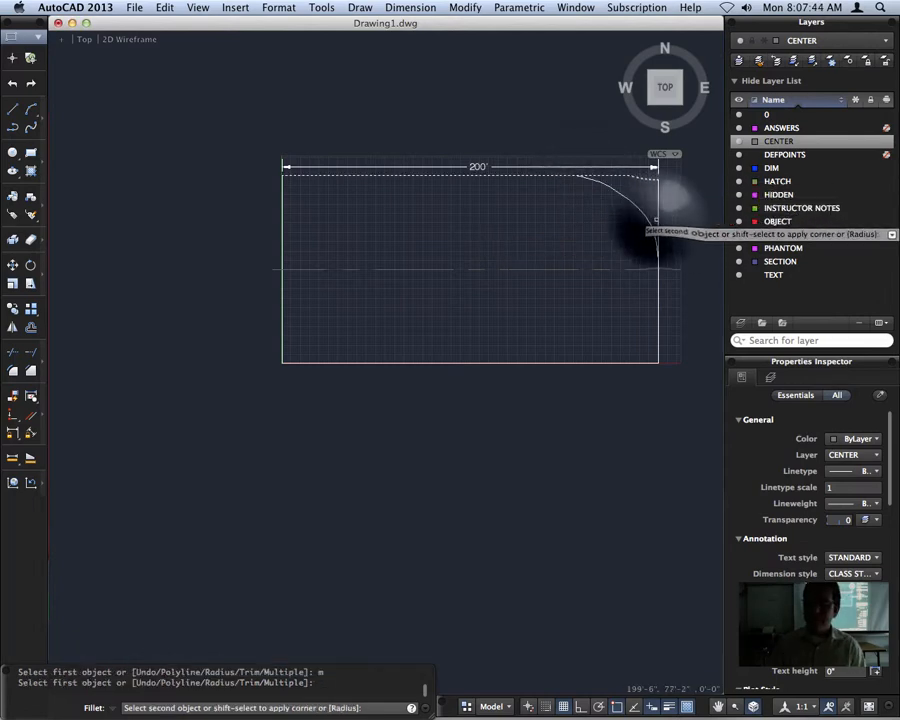
left_click(658, 262)
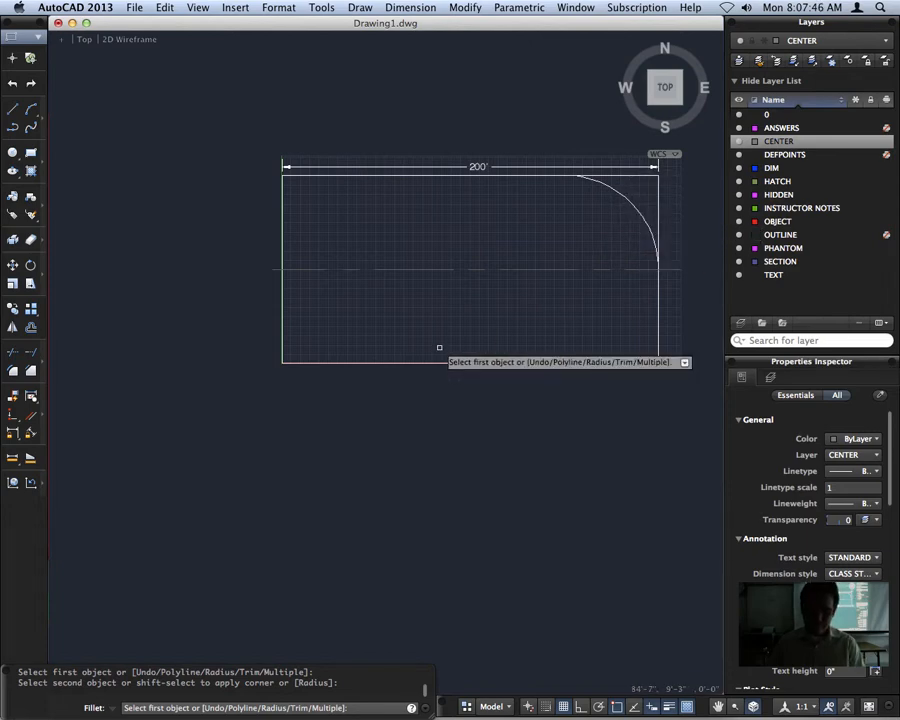
Switch the fillet to Trim mode and round the rectangle's lower-left corner with the same radius
type("t")
key("Return")
type("t")
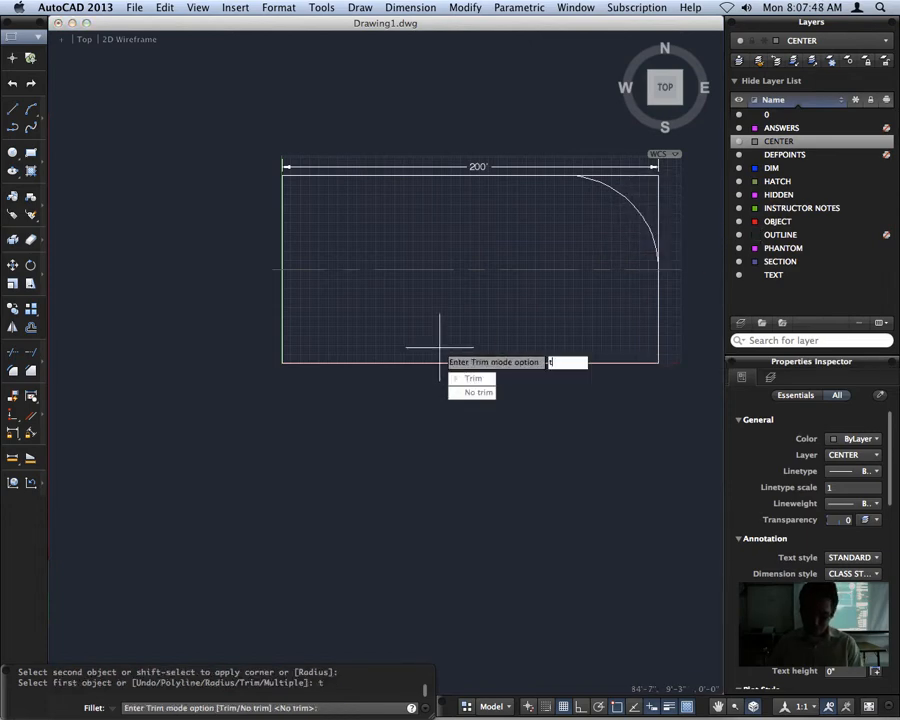
key("Return")
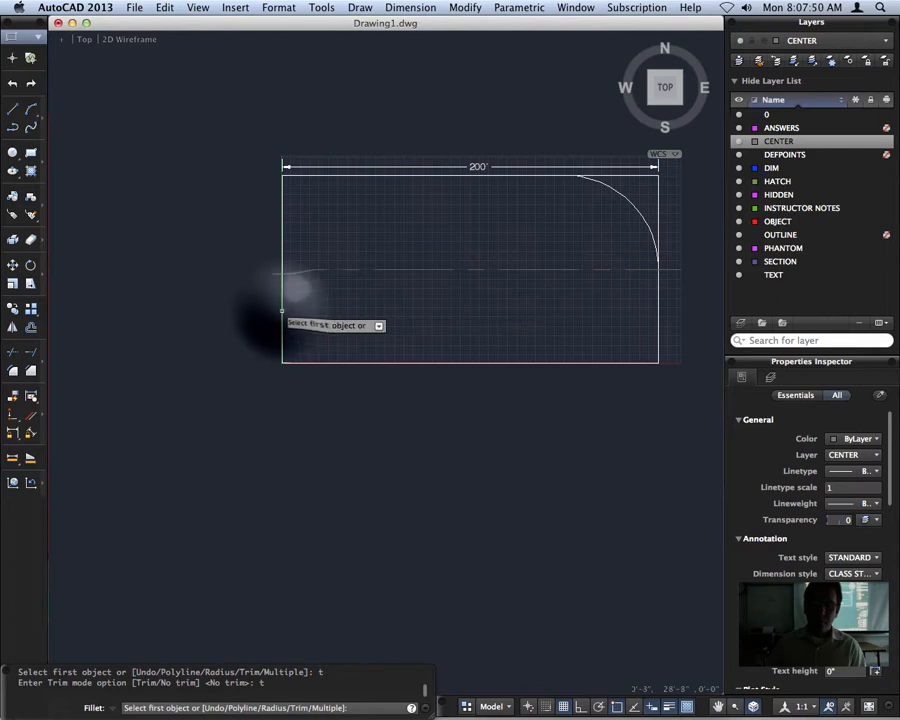
left_click(282, 311)
left_click(355, 362)
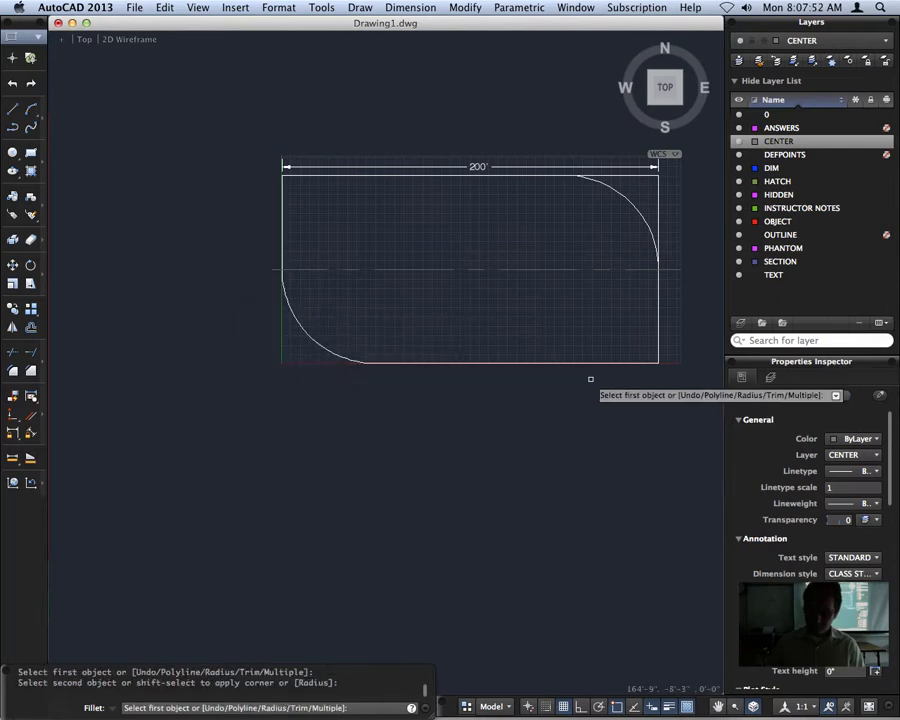
key("Return")
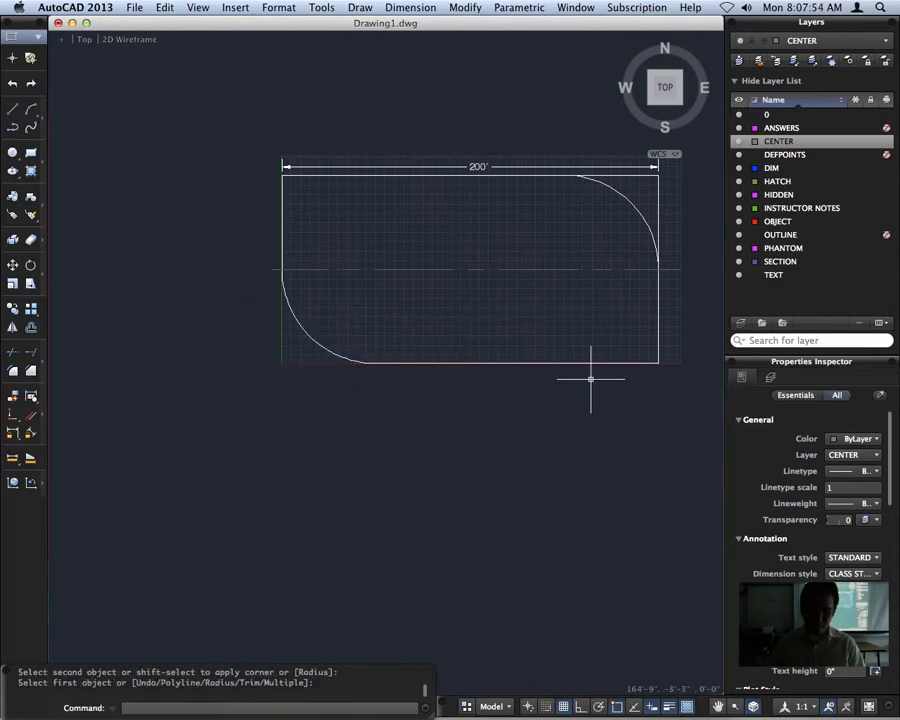
Trim the leftover top and right edge segments outside the upper-right fillet, using all objects as cutting edges
type("trim")
key("Return")
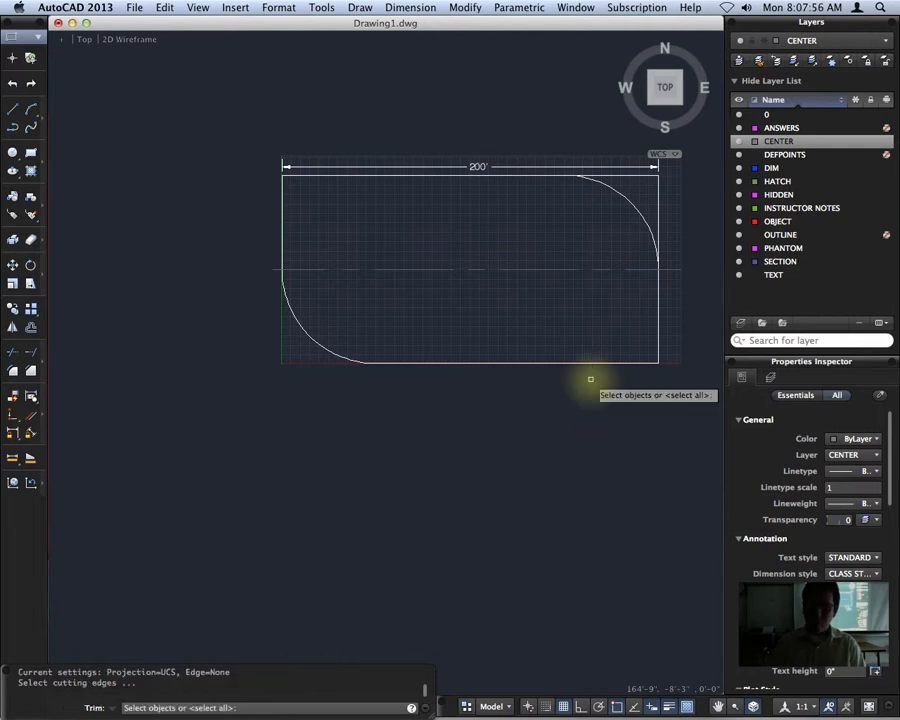
key("Return")
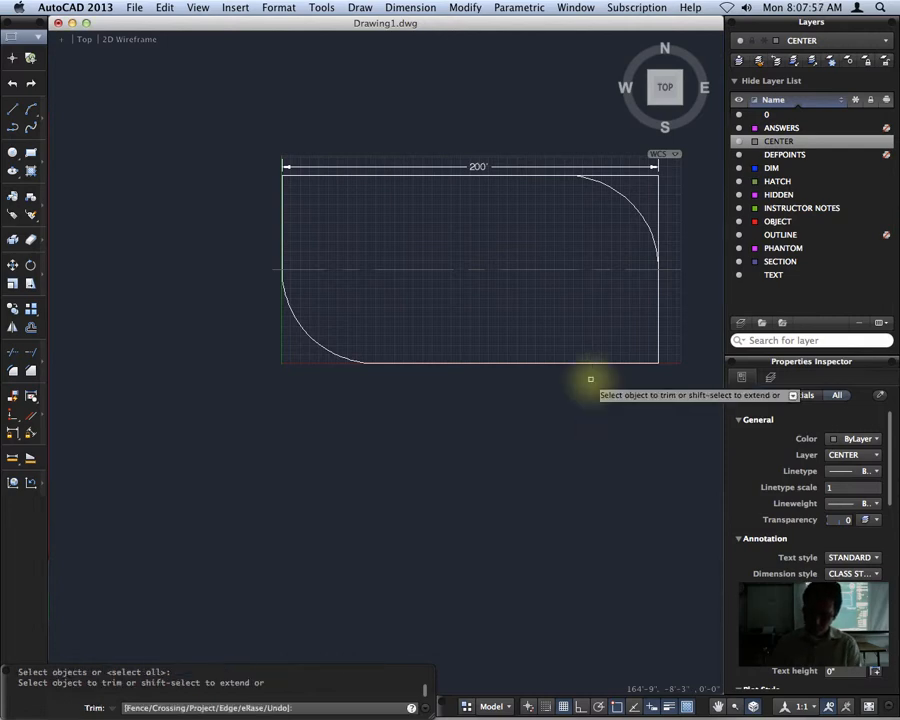
left_click(629, 174)
left_click(658, 189)
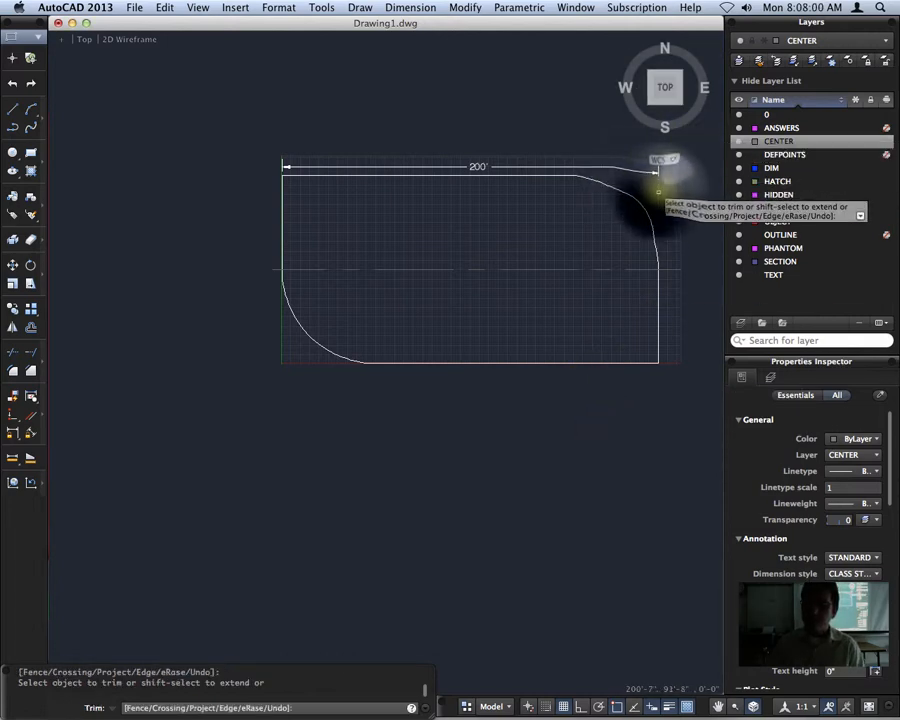
key("Escape")
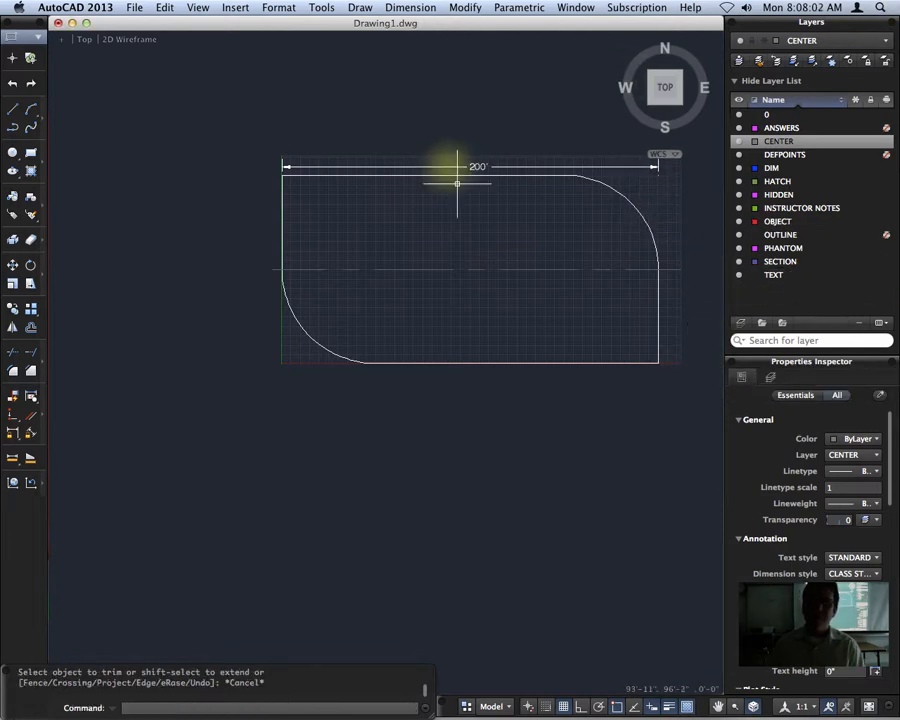
Copy the filleted shape with its dimension and center line from its upper-left corner to a spot below and slightly left of the original
mouse_move(478, 300)
middle_mouse_down()
mouse_move(271, 360)
mouse_move(480, 380)
mouse_move(496, 362)
middle_mouse_up()
scroll(398, 366, "down", 3)
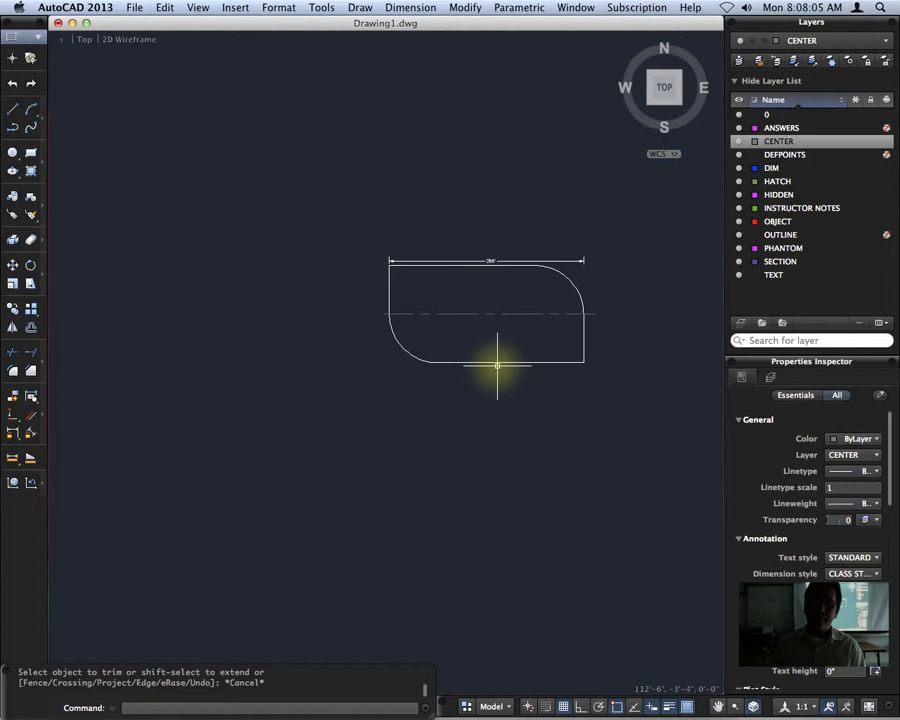
left_click(360, 233)
left_click(620, 397)
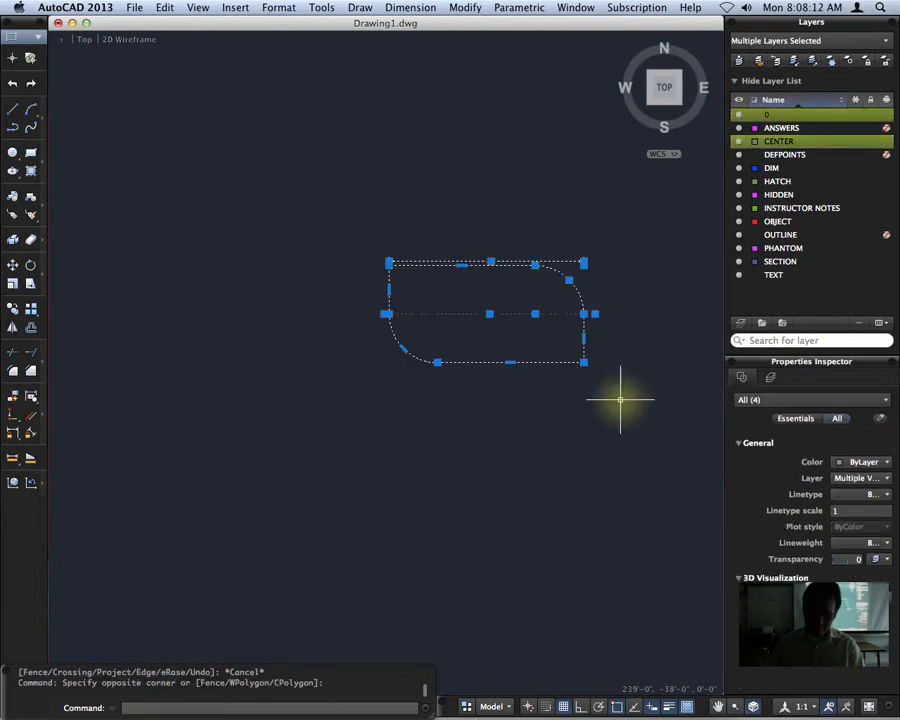
type("CO")
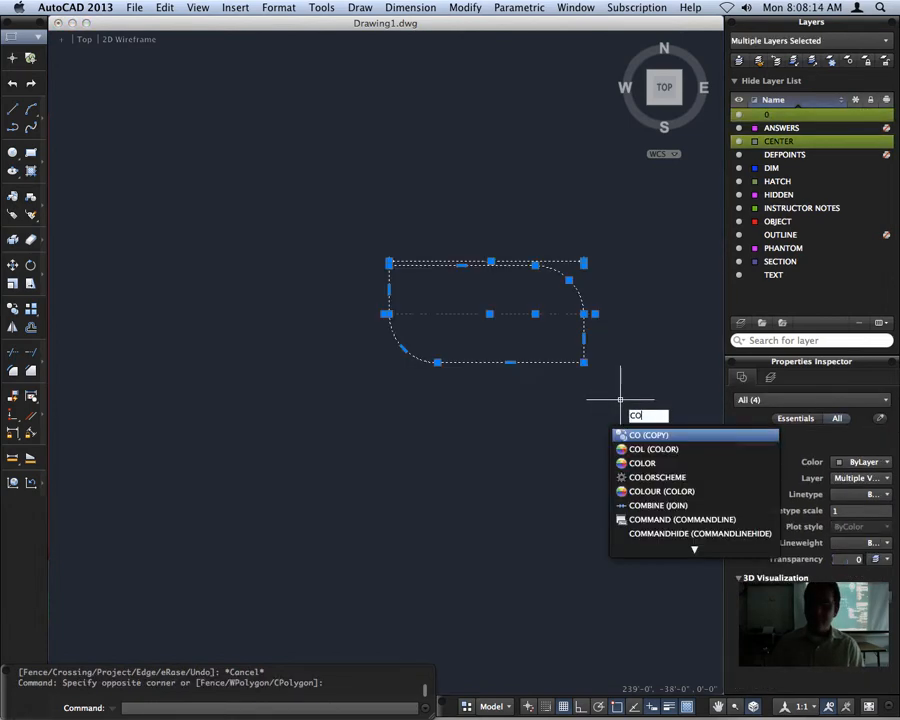
key("Return")
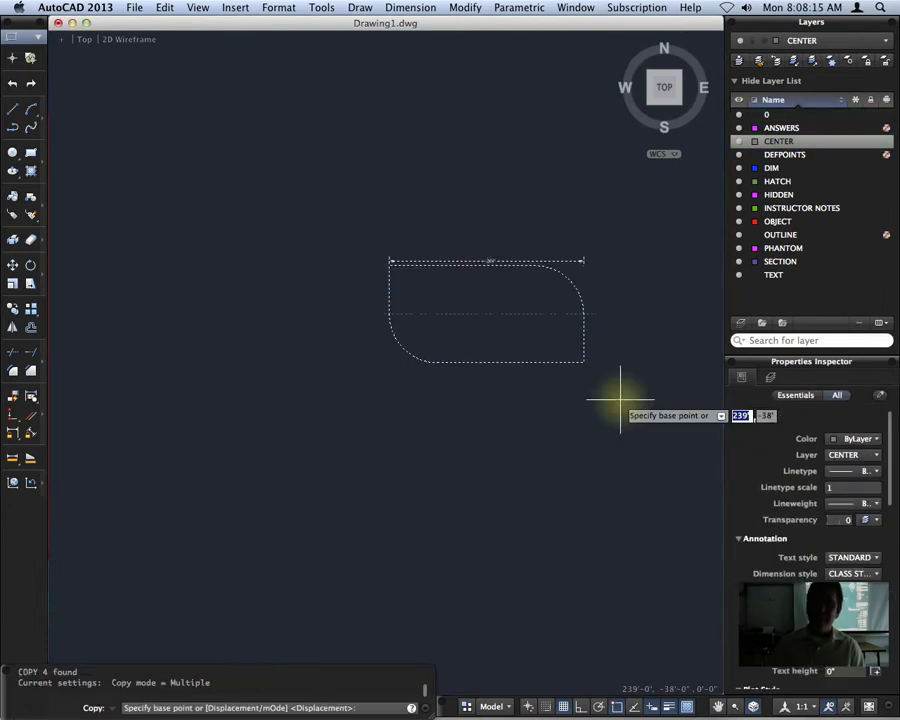
left_click(386, 264)
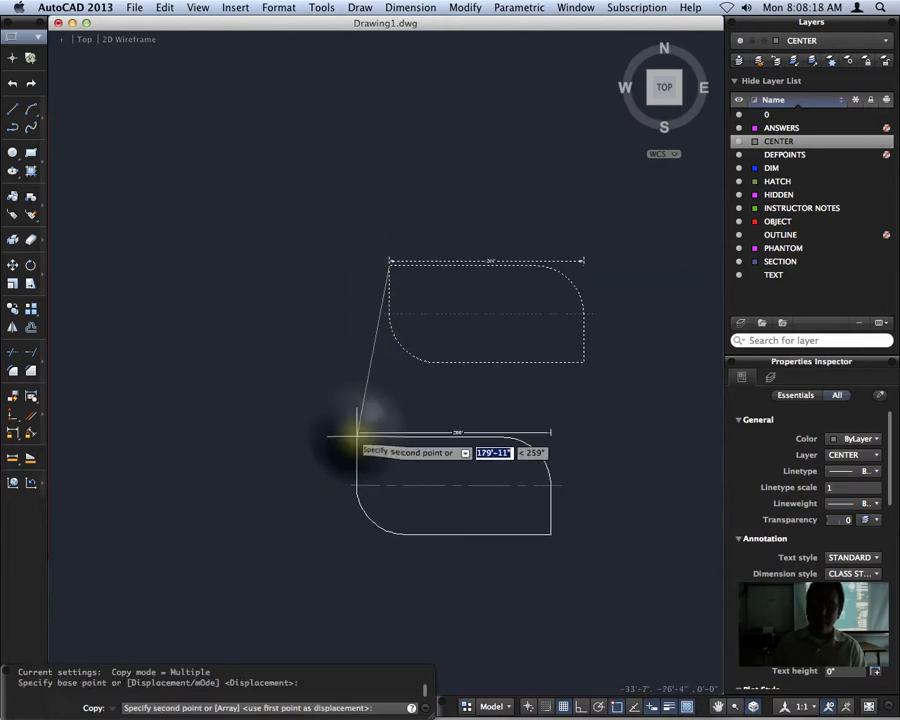
left_click(358, 430)
key("Return")
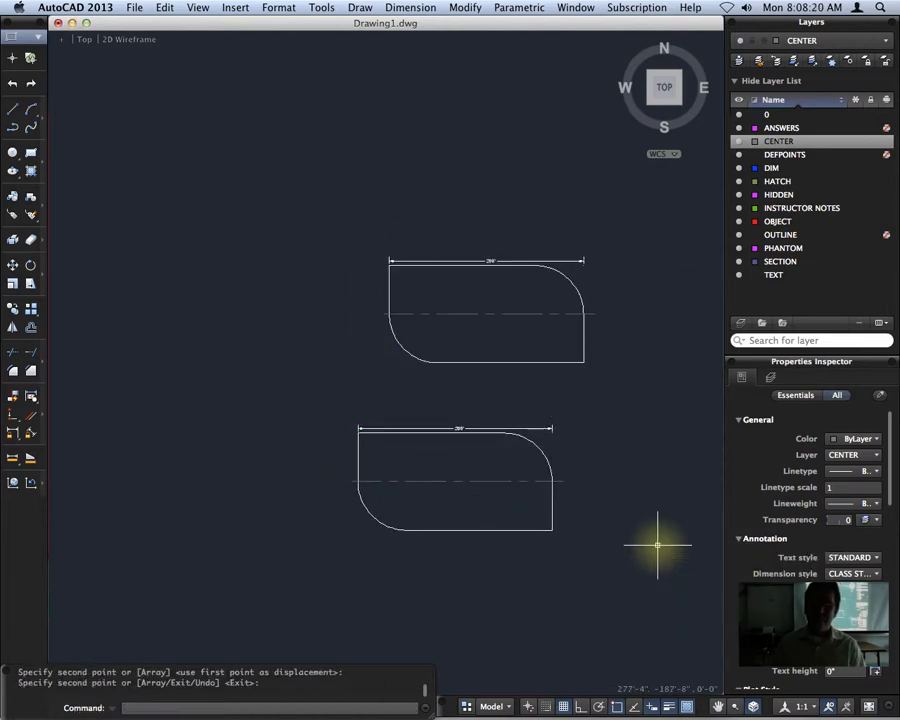
Delete the 200' dimension above the lower, copied shape
left_click(328, 410)
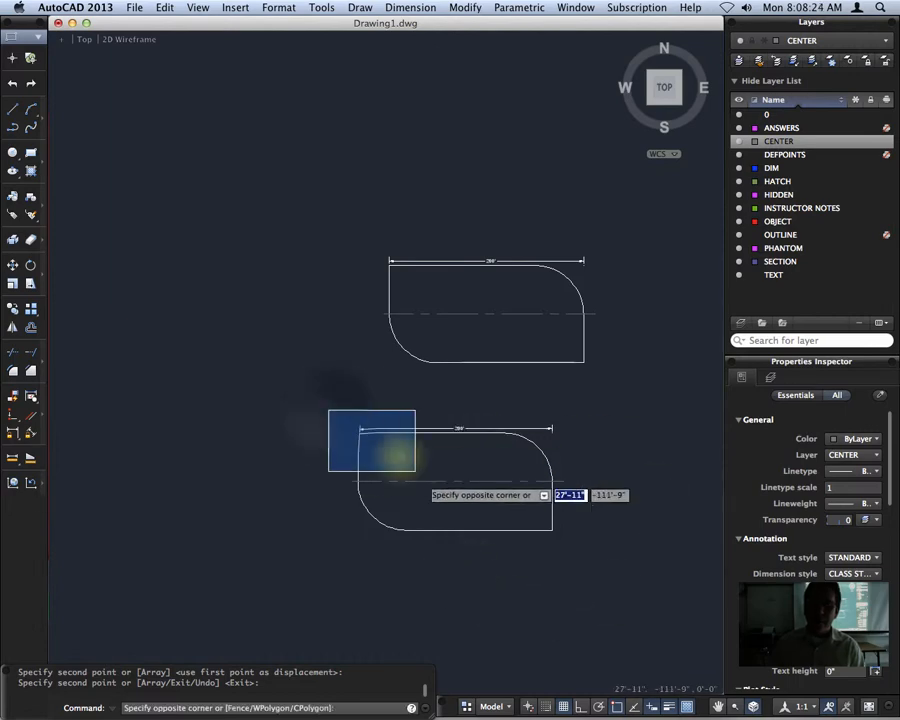
key("Escape")
left_click(425, 430)
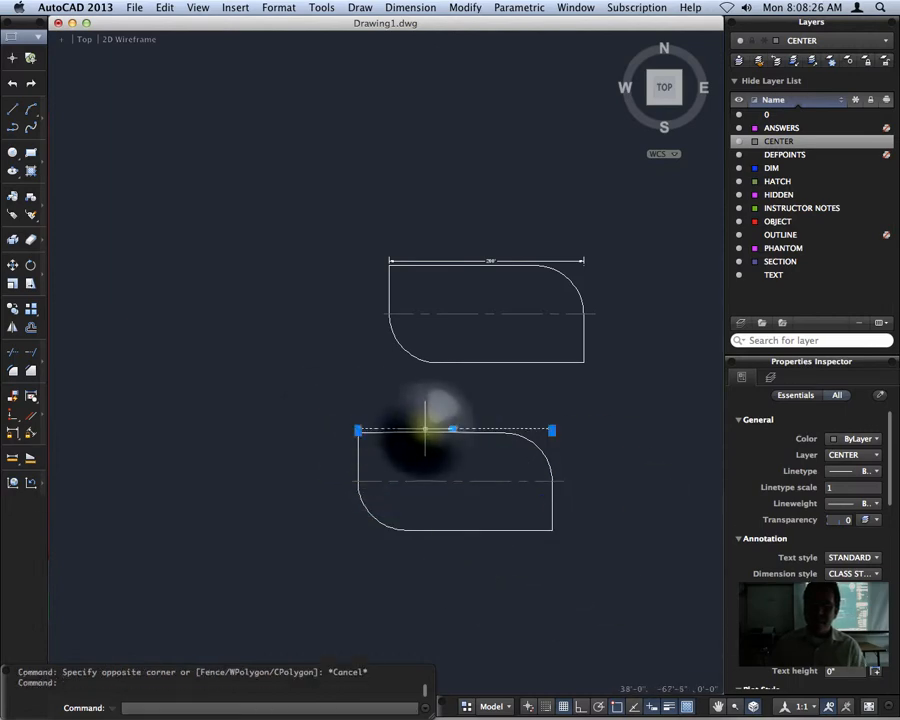
key("Delete")
Rotate the copied shape and its center line 180° about the shape's upper-left corner
left_click(316, 412)
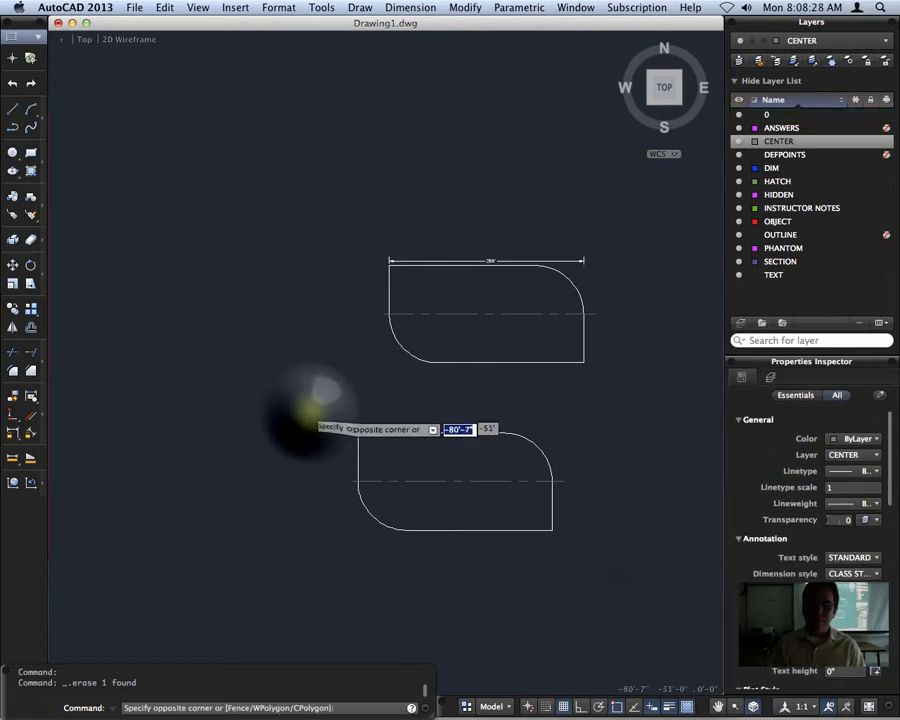
left_click(639, 540)
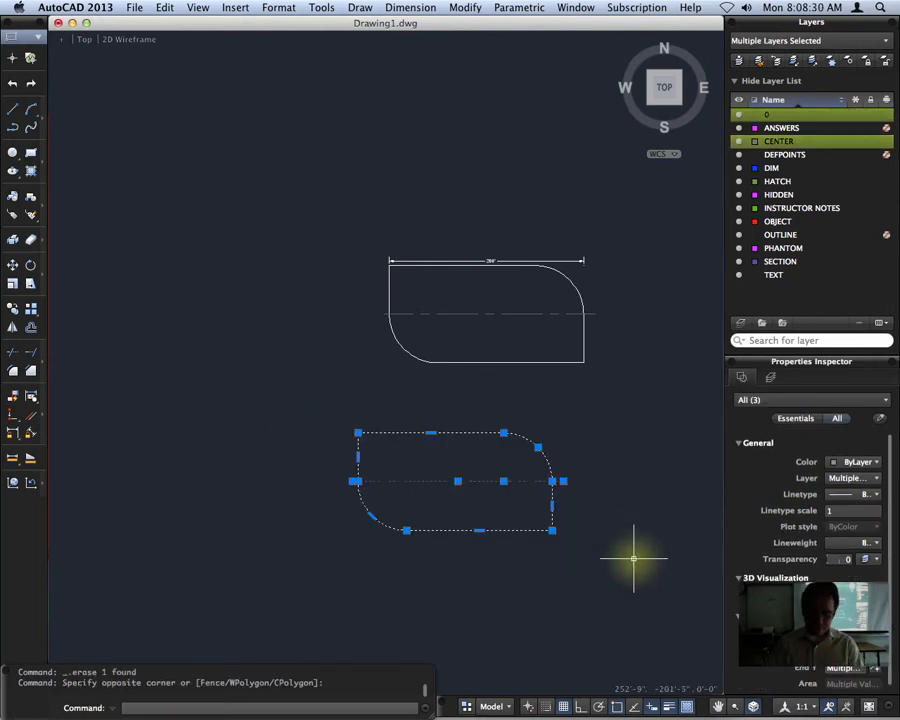
type("rotate")
key("Return")
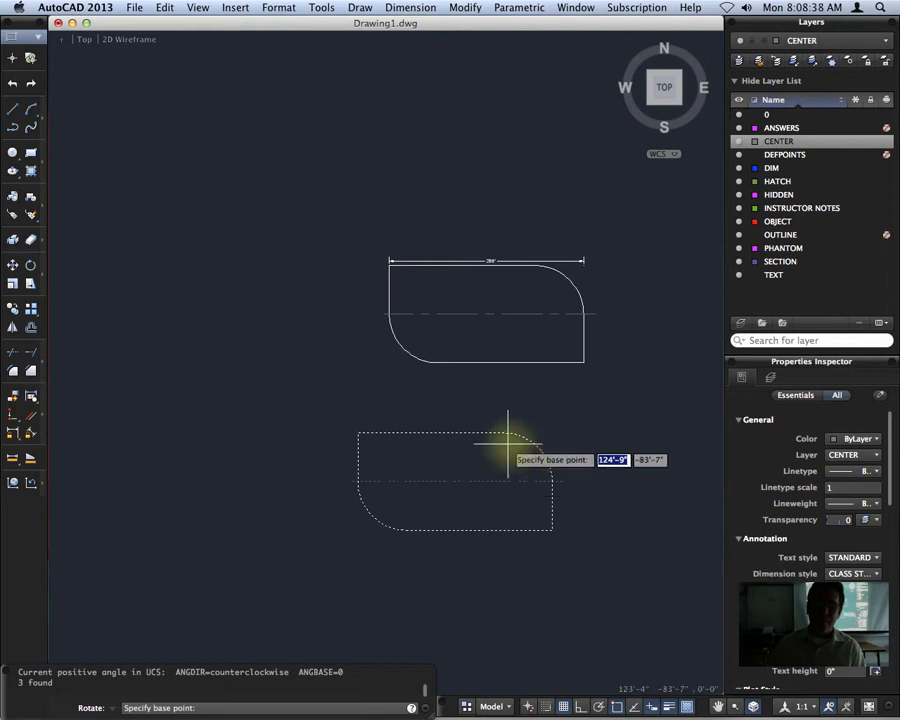
left_click(358, 433)
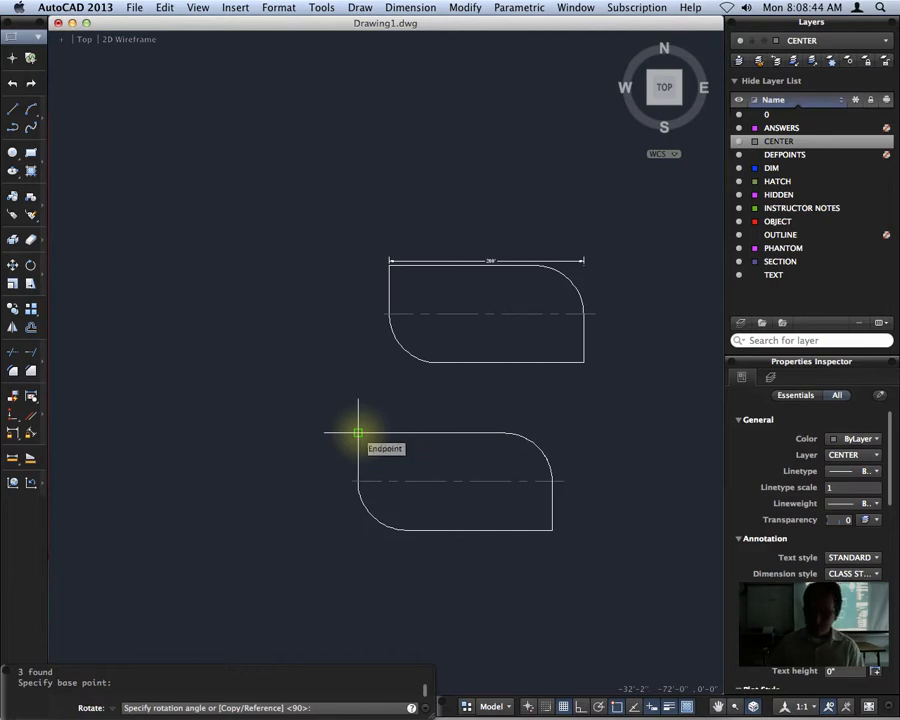
type("180")
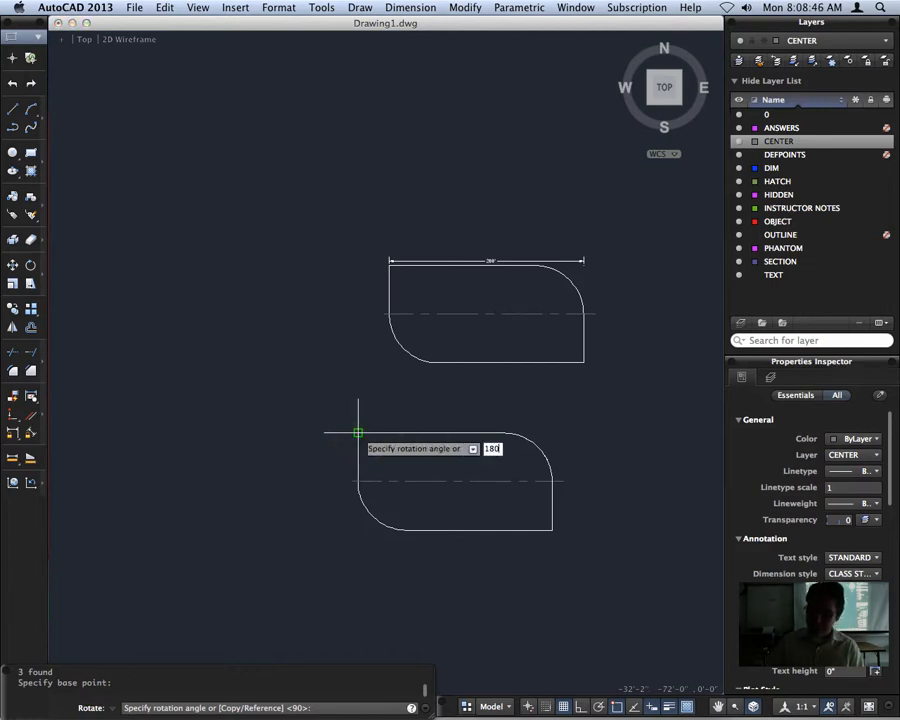
key("Return")
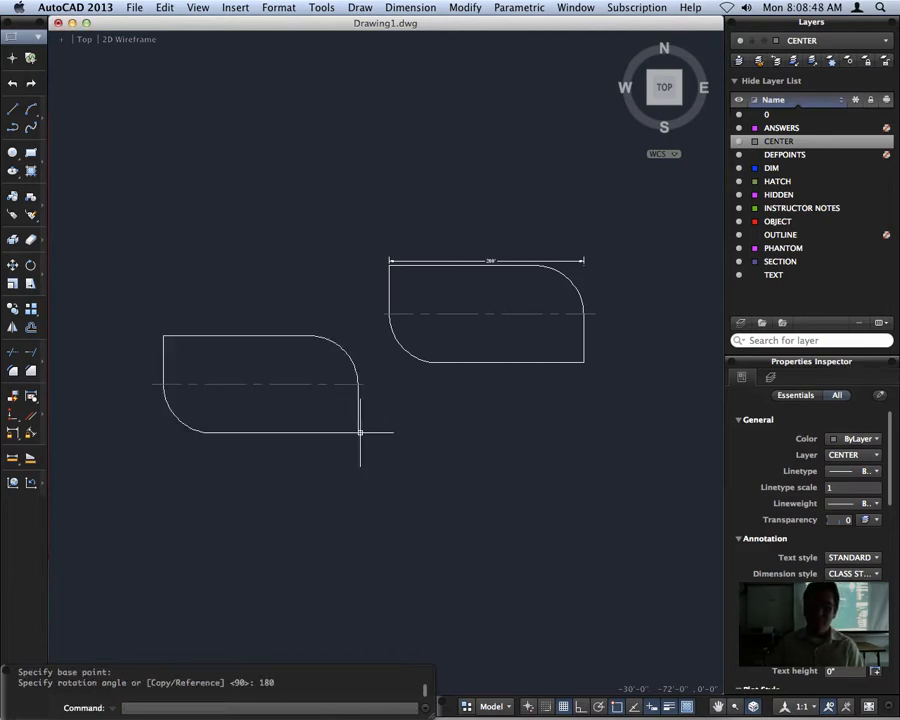
Move the rotated shape and its center line so its lower-right corner meets the original shape's upper-left corner
left_click(122, 318)
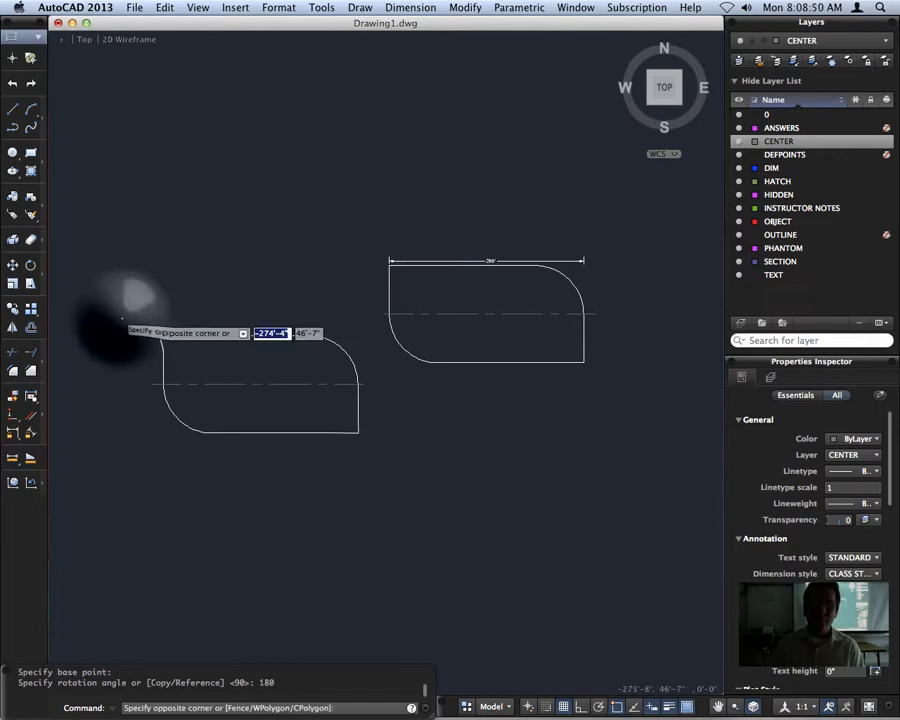
left_click(361, 449)
type("m")
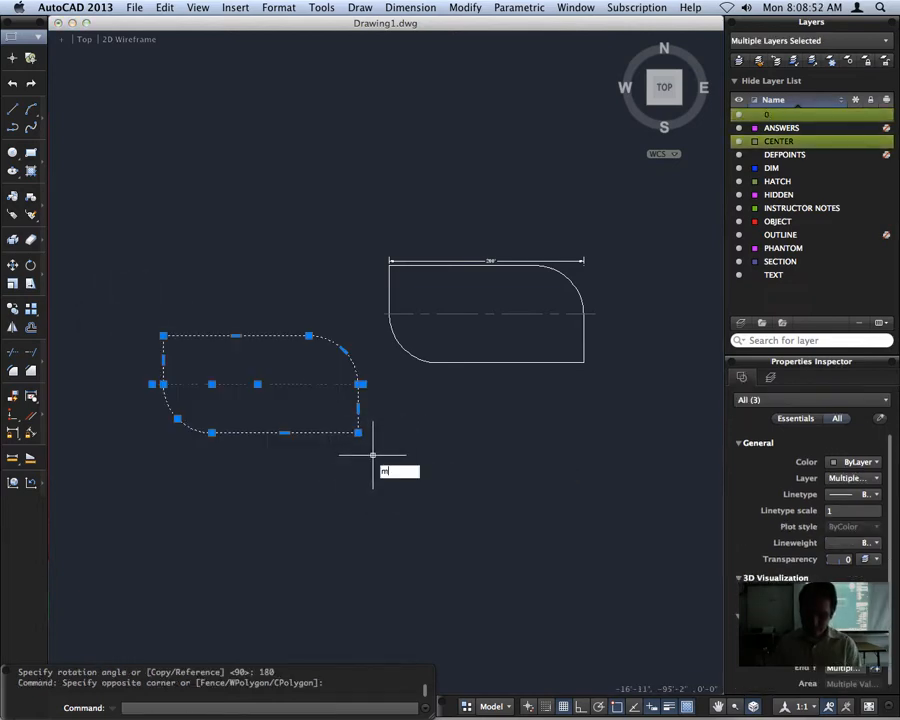
key("Return")
left_click(358, 433)
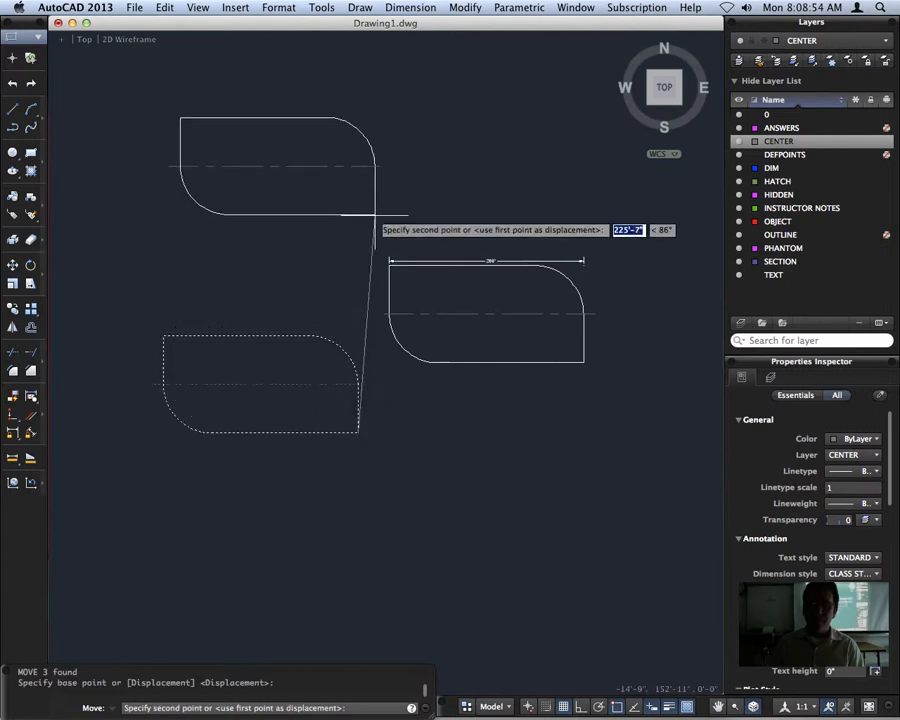
left_click(390, 264)
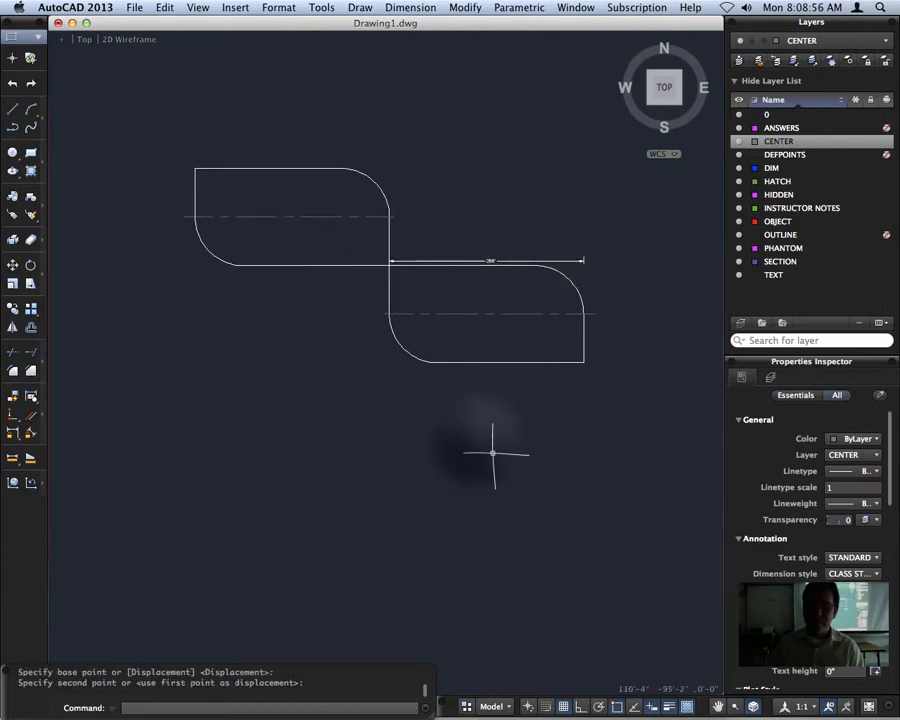
middle_click_drag(470, 410, 429, 497)
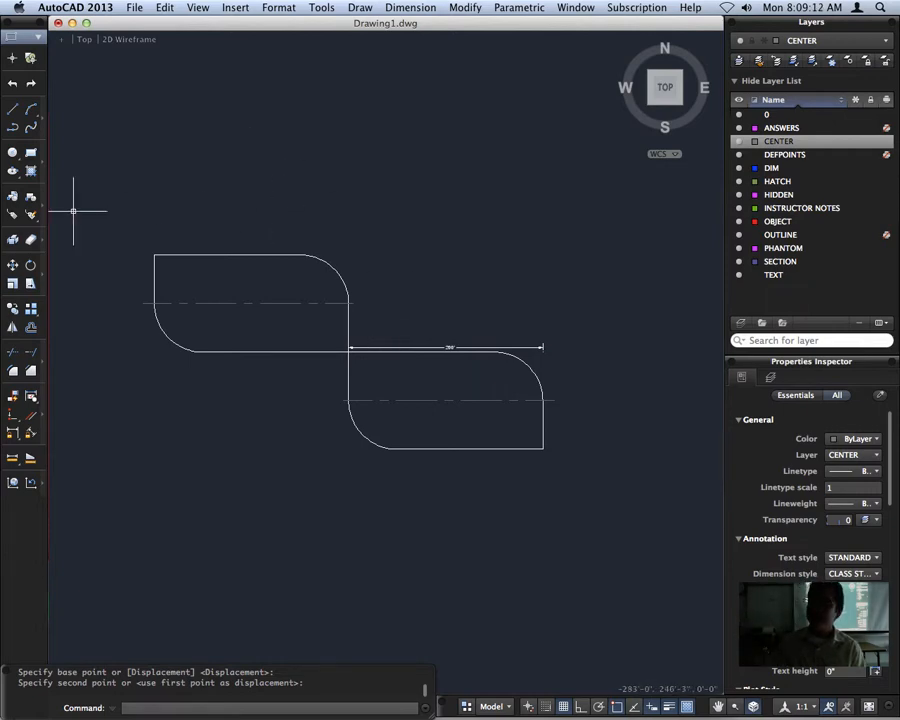
left_click(110, 225)
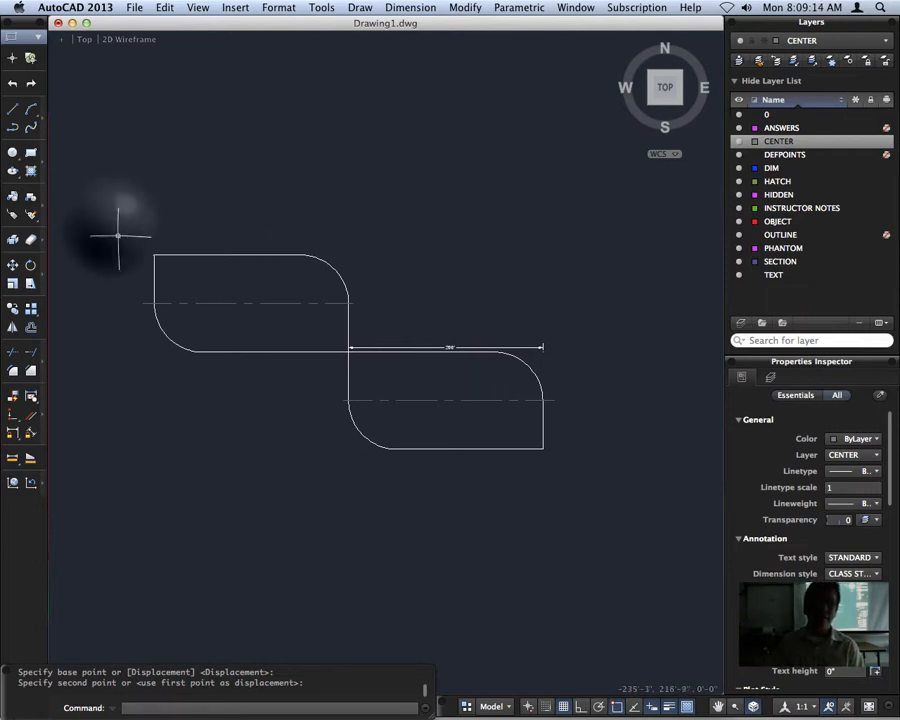
left_click(606, 548)
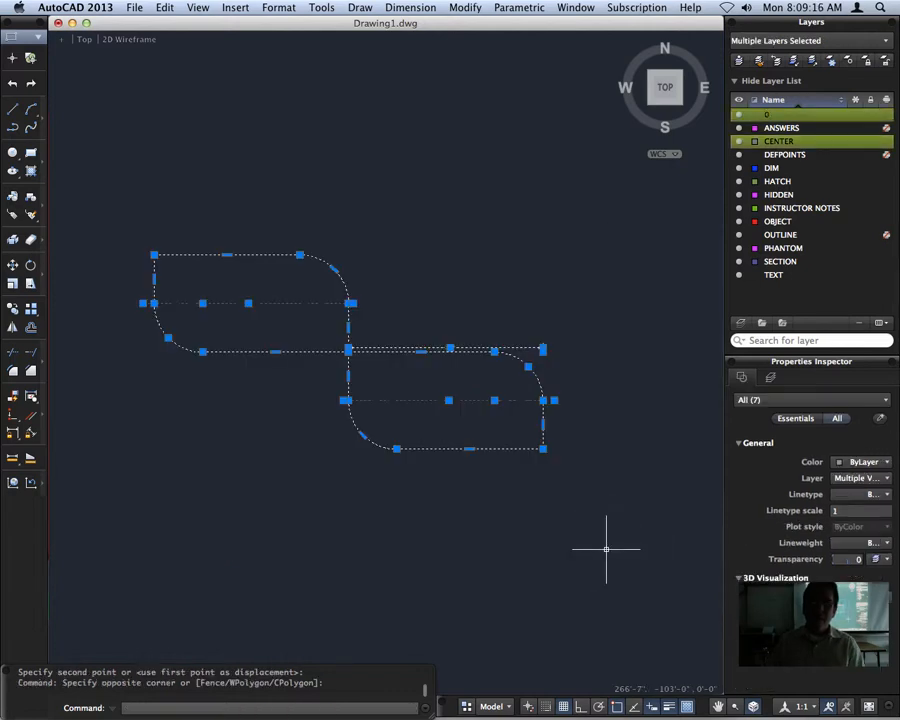
key("Escape")
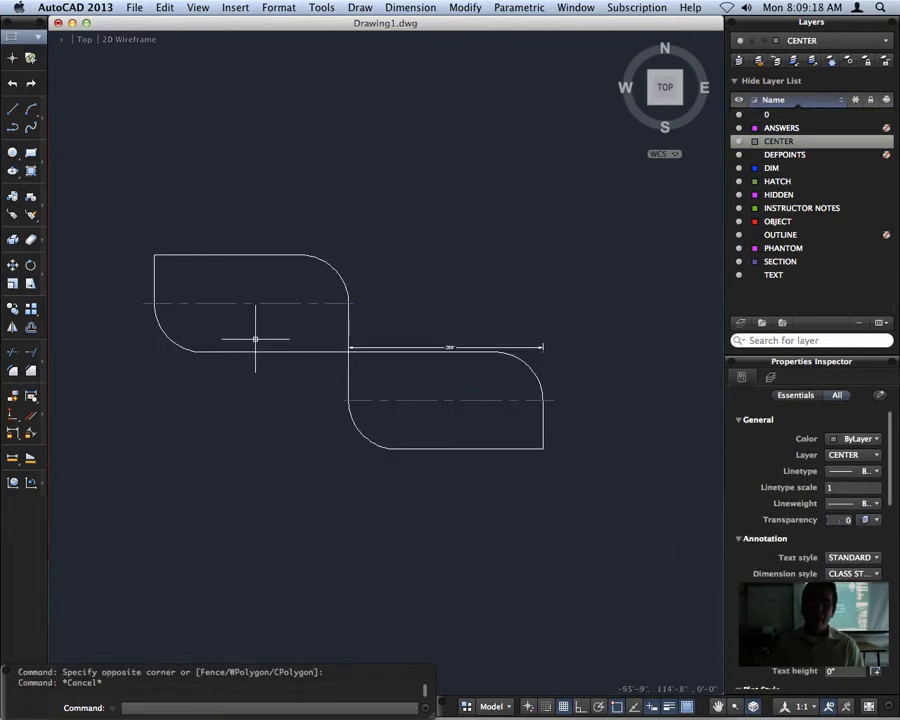
Try rotating both shapes, their center lines and the dimension 90° about the shared corner, and undo the rotation
left_click(101, 217)
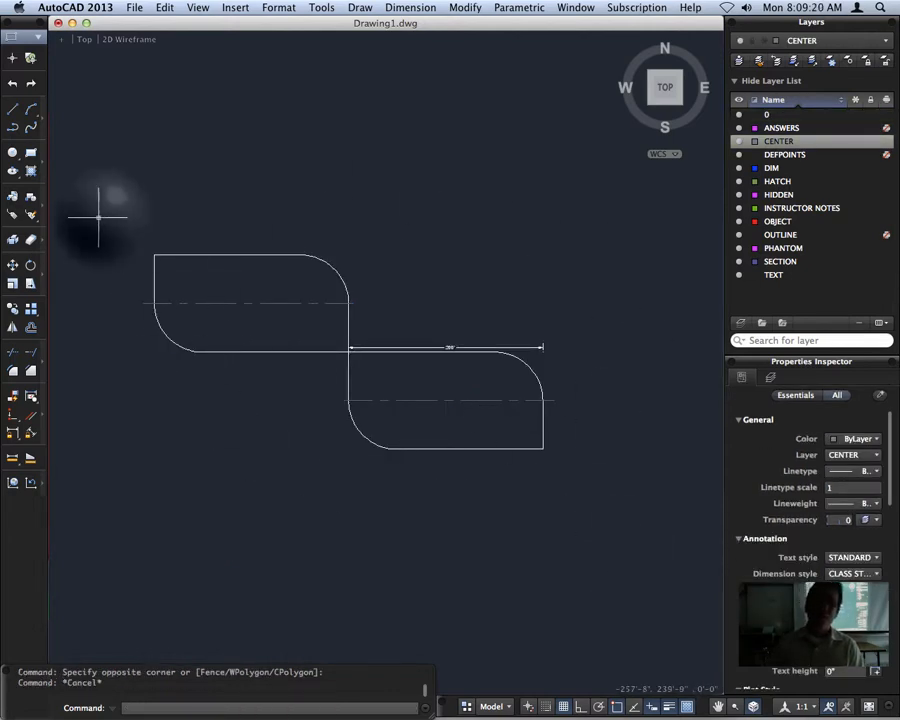
left_click(593, 521)
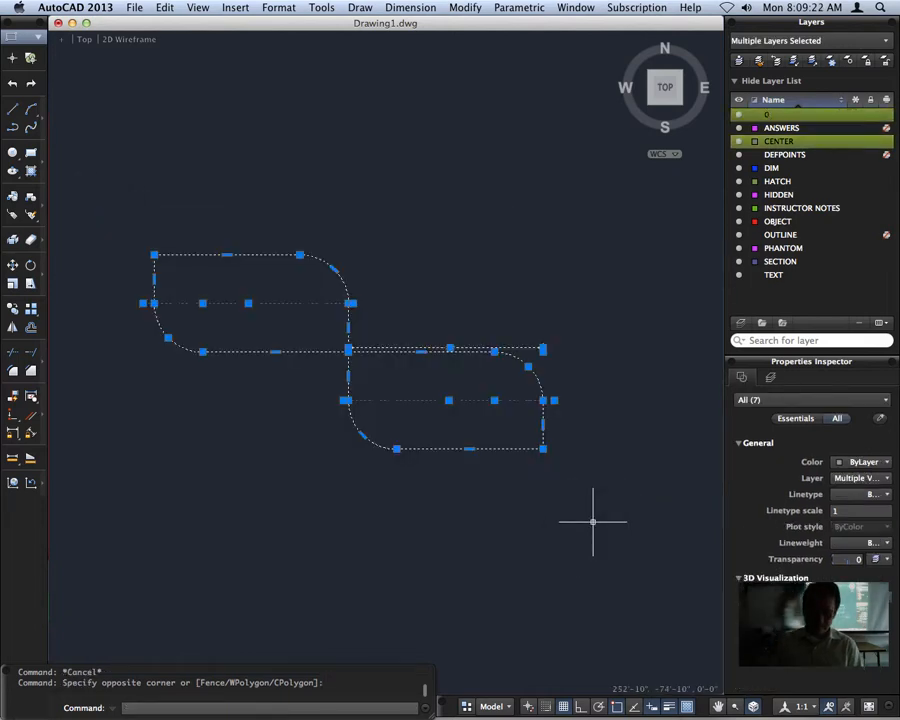
type("rot")
key("Return")
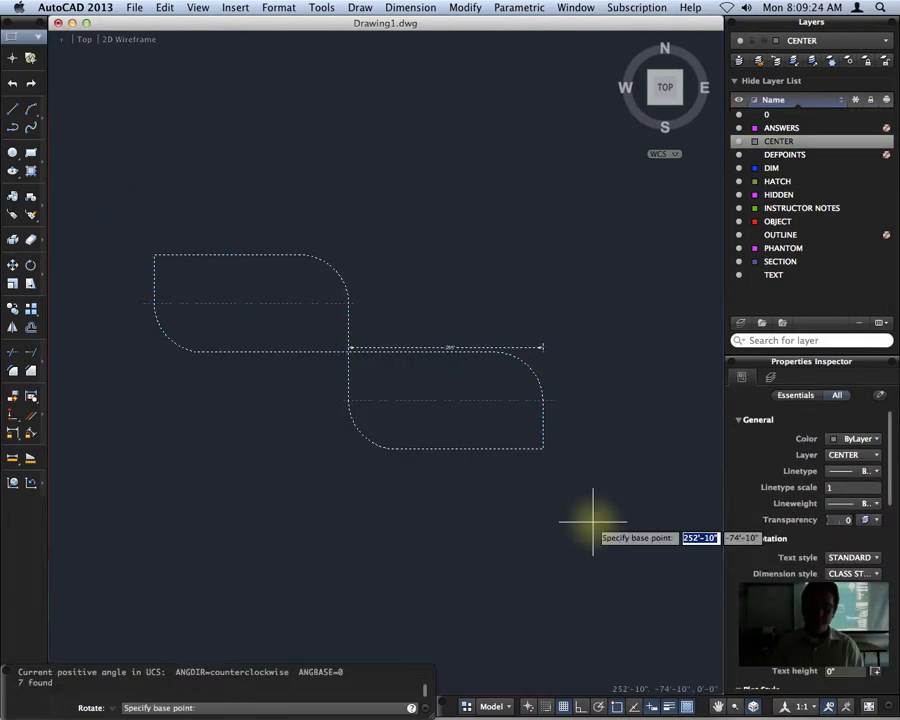
left_click(348, 351)
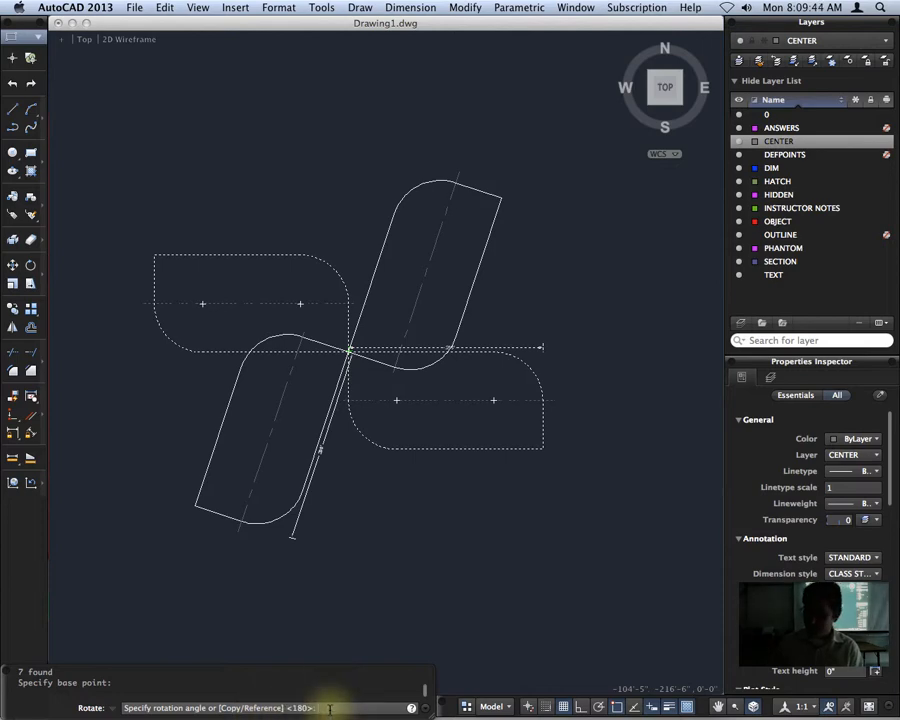
type("90")
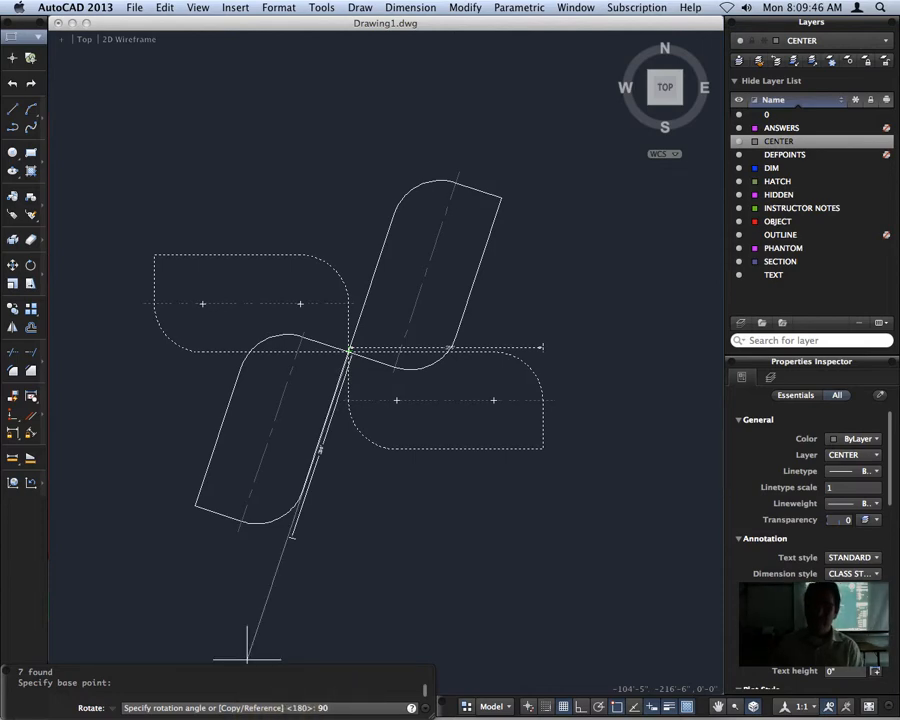
key("Return")
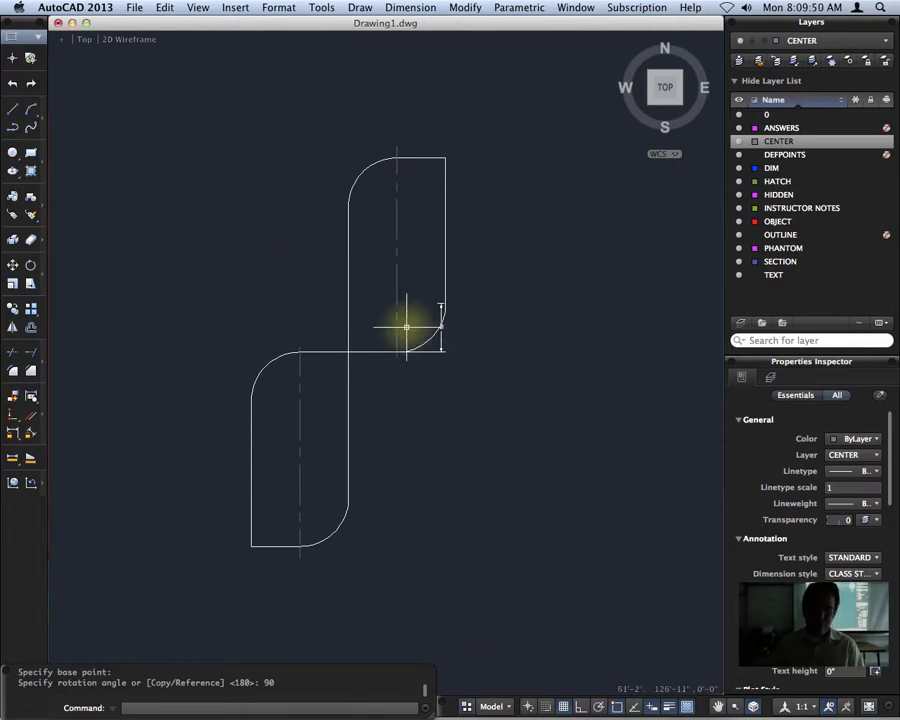
key("super+z")
Rotate a copy of both shapes, their center lines and the dimension 90° about the shared corner, using the Copy option
left_click(107, 224)
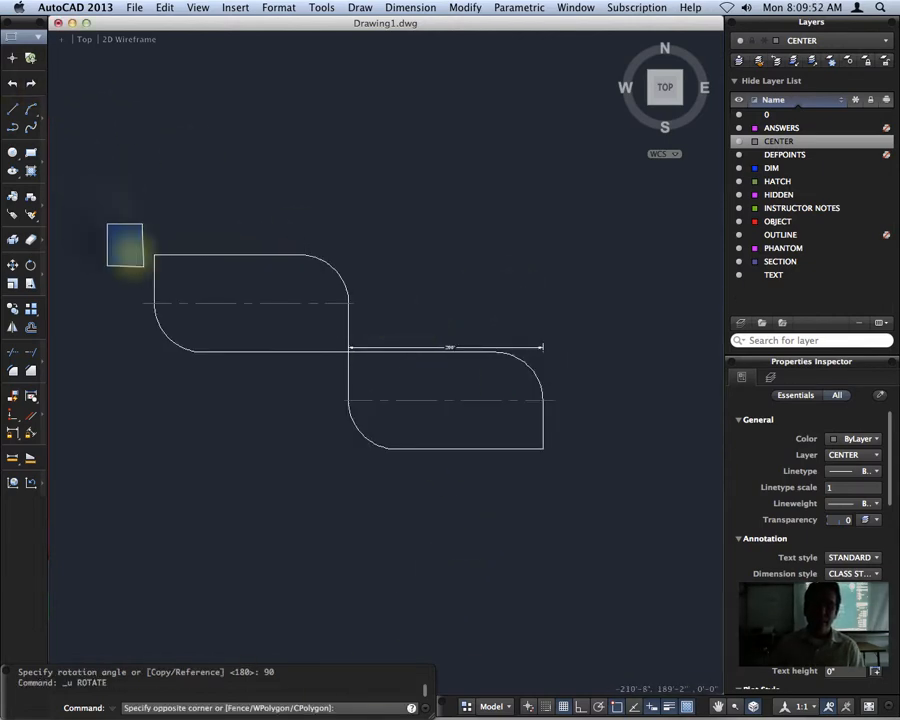
left_click(600, 523)
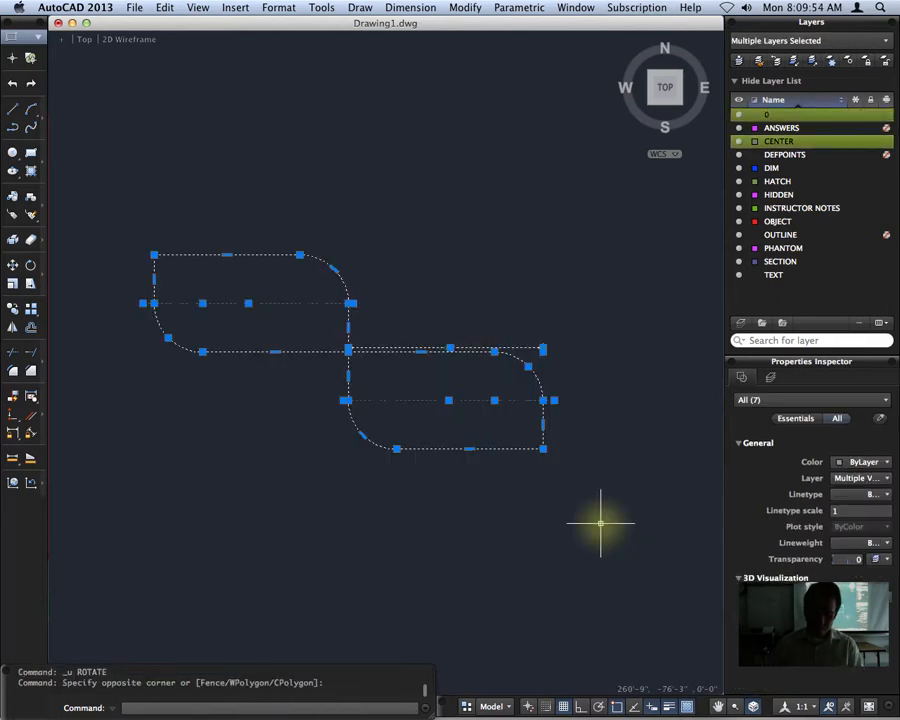
type("rotate")
key("Return")
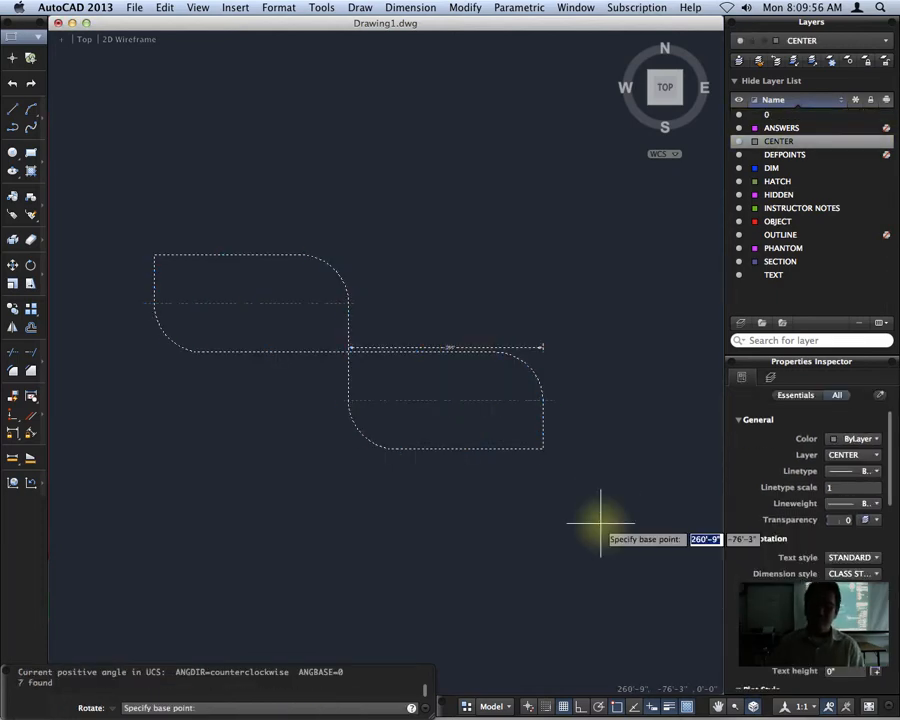
left_click(348, 352)
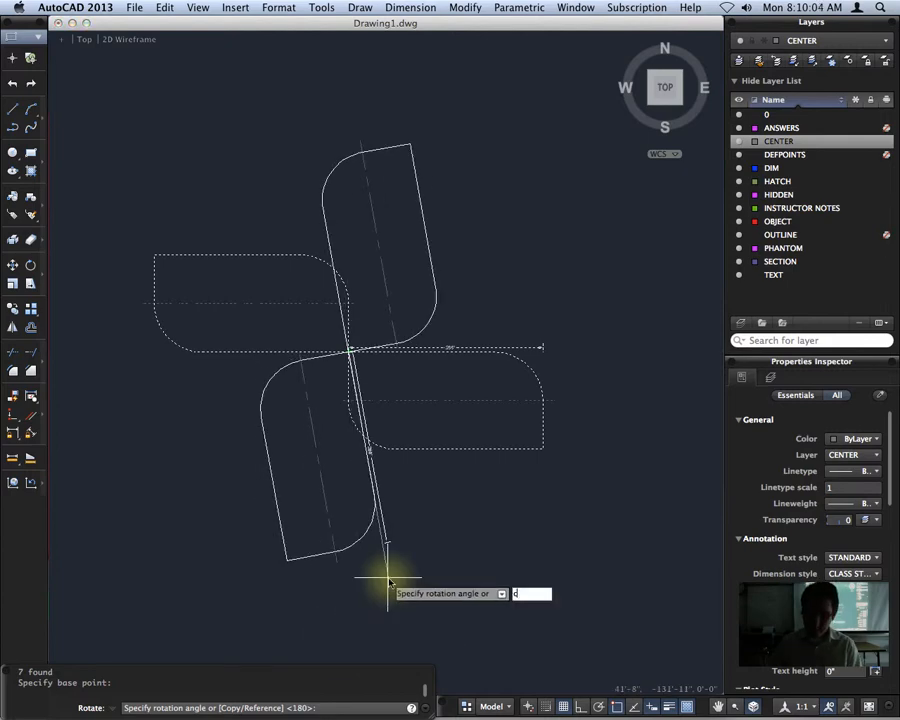
type("c")
key("Return")
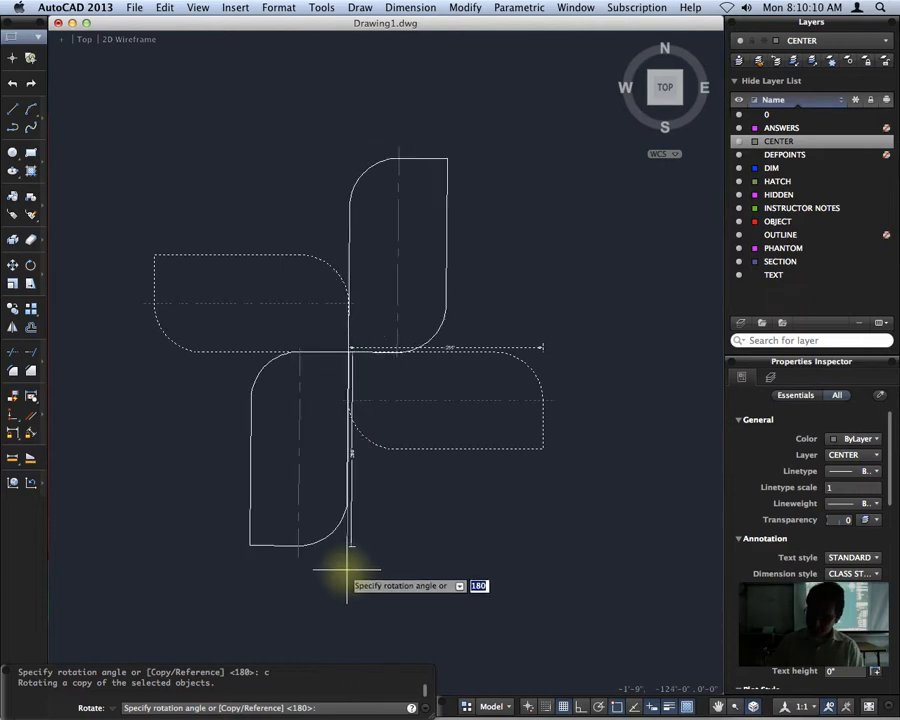
type("90")
key("Return")
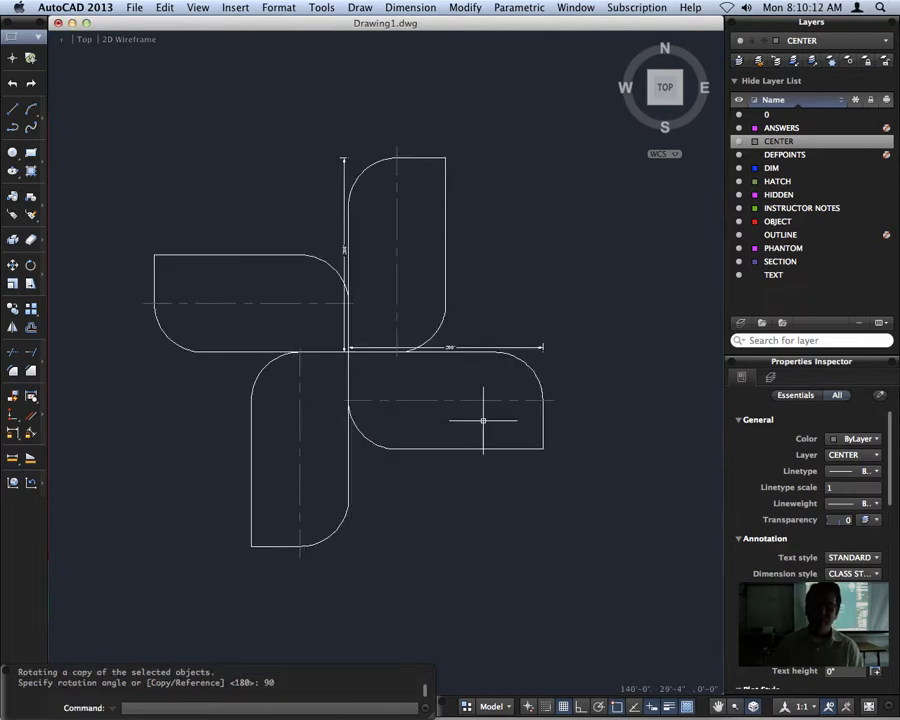
Delete the vertical dimension beside the upper shape of the pinwheel
left_click(344, 167)
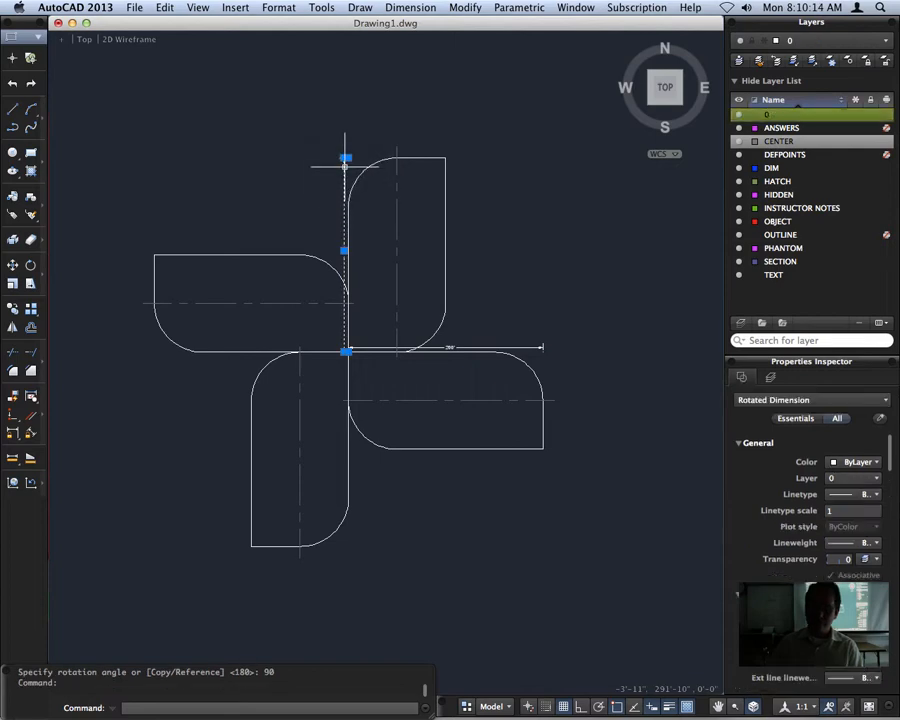
key("Delete")
key("Escape")
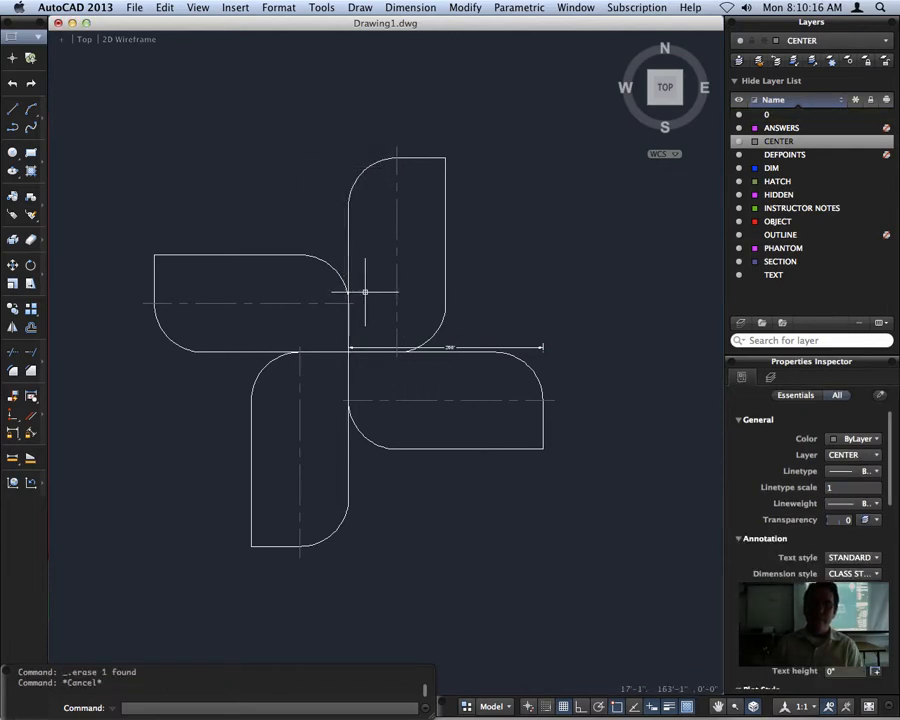
scroll(386, 484, "up", 1)
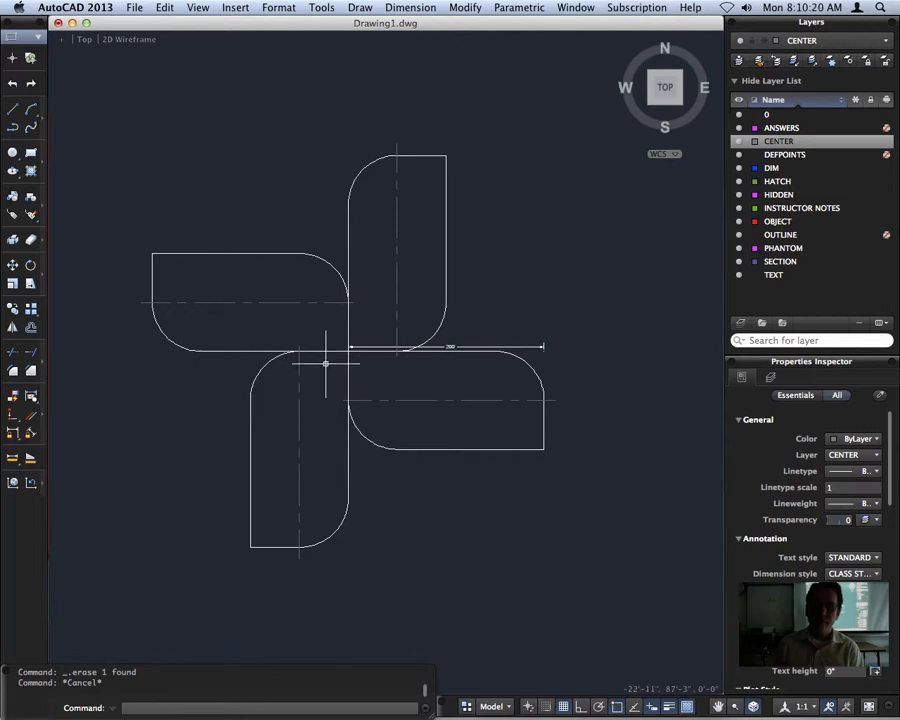
scroll(325, 364, "up", 3)
scroll(336, 377, "up", 1)
middle_click_drag(336, 377, 359, 374)
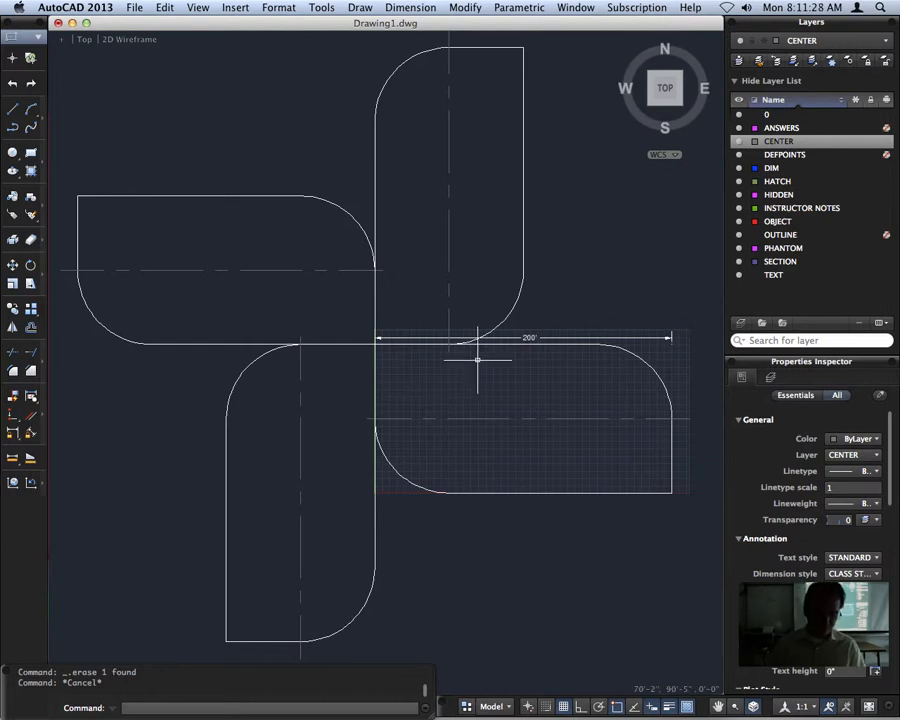
key("super+Tab")
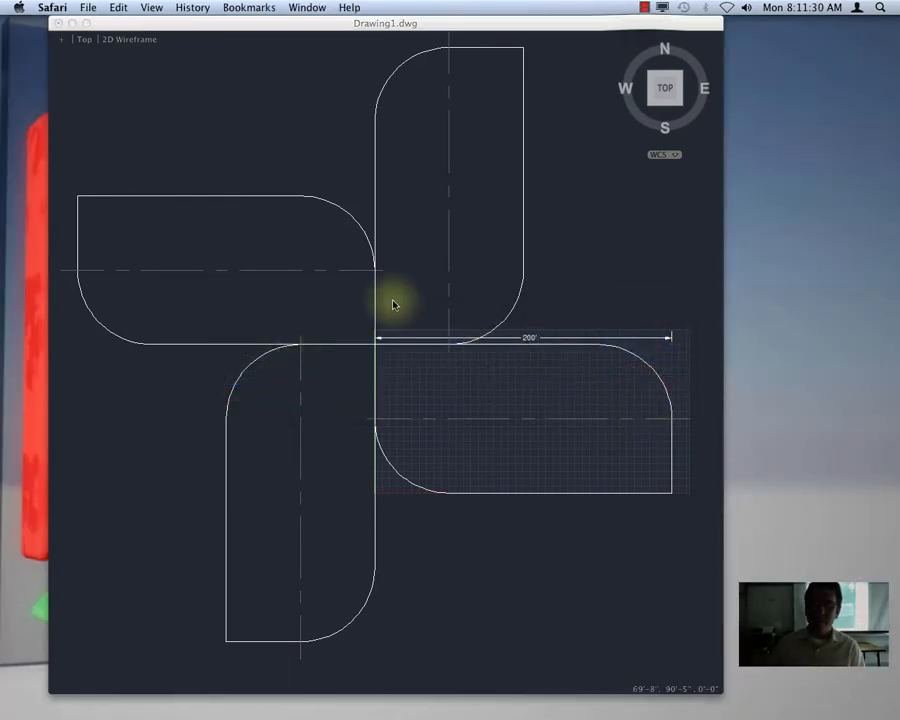
left_click(644, 8)
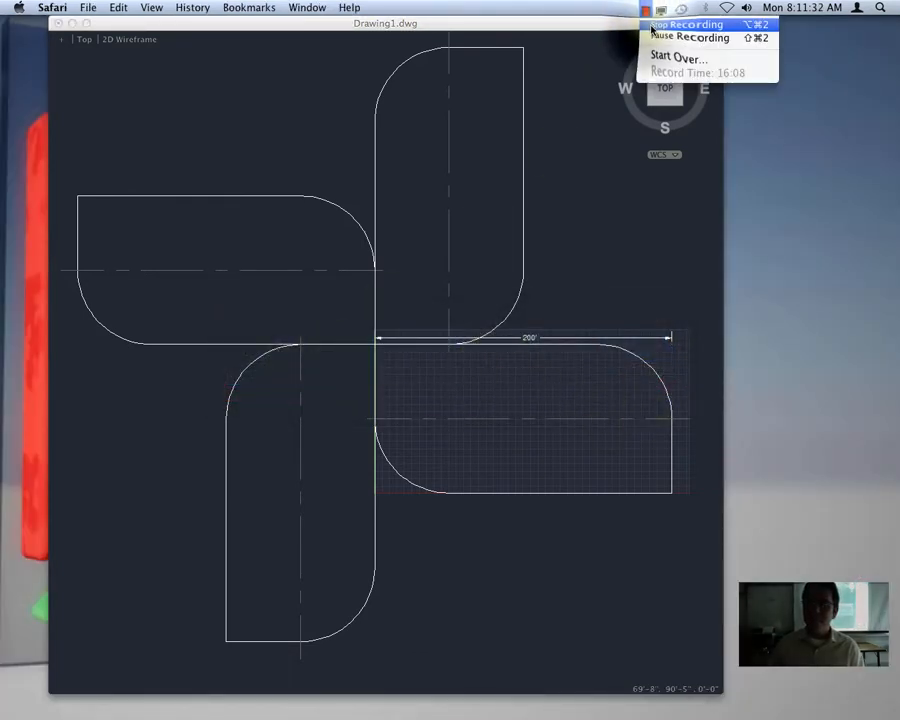